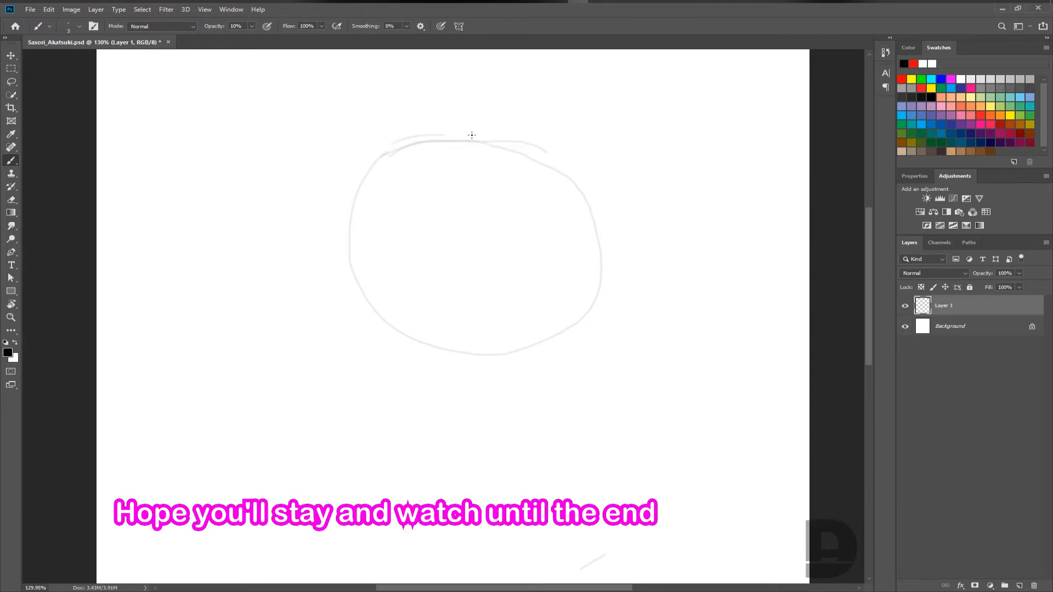
Step: Build up the round head outline with overlapping loose brush strokes at 10% opacity, reinforcing both sides of the circle
{"action": "mouse_move", "coordinate": [535, 143]}
{"action": "left_mouse_down"}
{"action": "mouse_move", "coordinate": [583, 186]}
{"action": "mouse_move", "coordinate": [597, 271]}
{"action": "left_mouse_up"}
{"action": "mouse_move", "coordinate": [580, 180]}
{"action": "left_mouse_down"}
{"action": "mouse_move", "coordinate": [591, 276]}
{"action": "mouse_move", "coordinate": [547, 360]}
{"action": "left_mouse_up"}
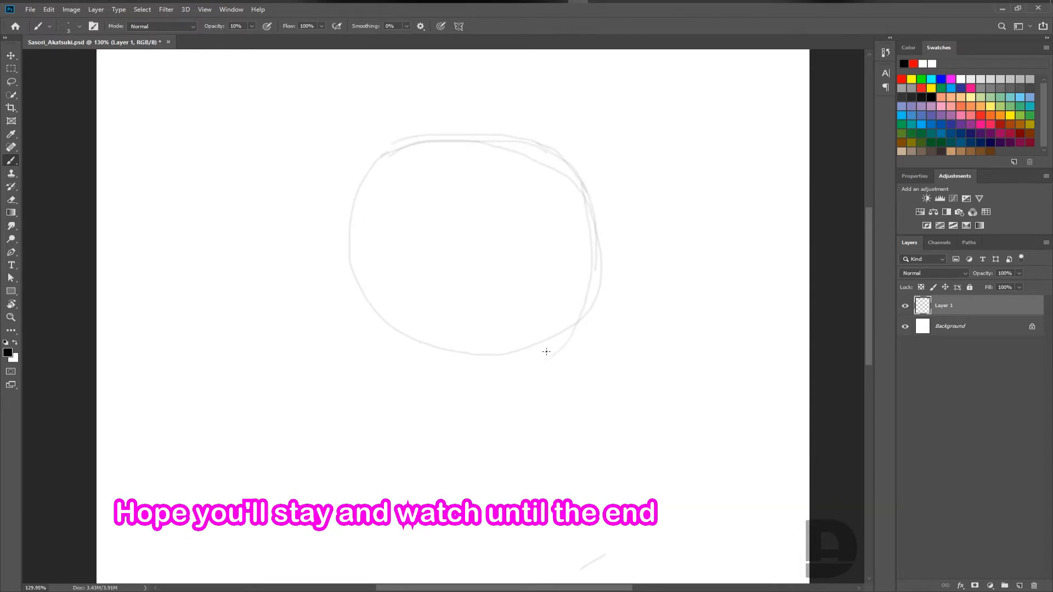
{"action": "left_click_drag", "start_coordinate": [578, 273], "coordinate": [499, 360]}
{"action": "mouse_move", "coordinate": [502, 356]}
{"action": "left_mouse_down"}
{"action": "mouse_move", "coordinate": [598, 262]}
{"action": "mouse_move", "coordinate": [602, 229]}
{"action": "left_mouse_up"}
{"action": "mouse_move", "coordinate": [519, 138]}
{"action": "left_mouse_down"}
{"action": "mouse_move", "coordinate": [404, 144]}
{"action": "mouse_move", "coordinate": [353, 197]}
{"action": "left_mouse_up"}
{"action": "mouse_move", "coordinate": [373, 163]}
{"action": "left_mouse_down"}
{"action": "mouse_move", "coordinate": [344, 231]}
{"action": "mouse_move", "coordinate": [376, 329]}
{"action": "left_mouse_up"}
{"action": "left_click_drag", "start_coordinate": [367, 213], "coordinate": [418, 347]}
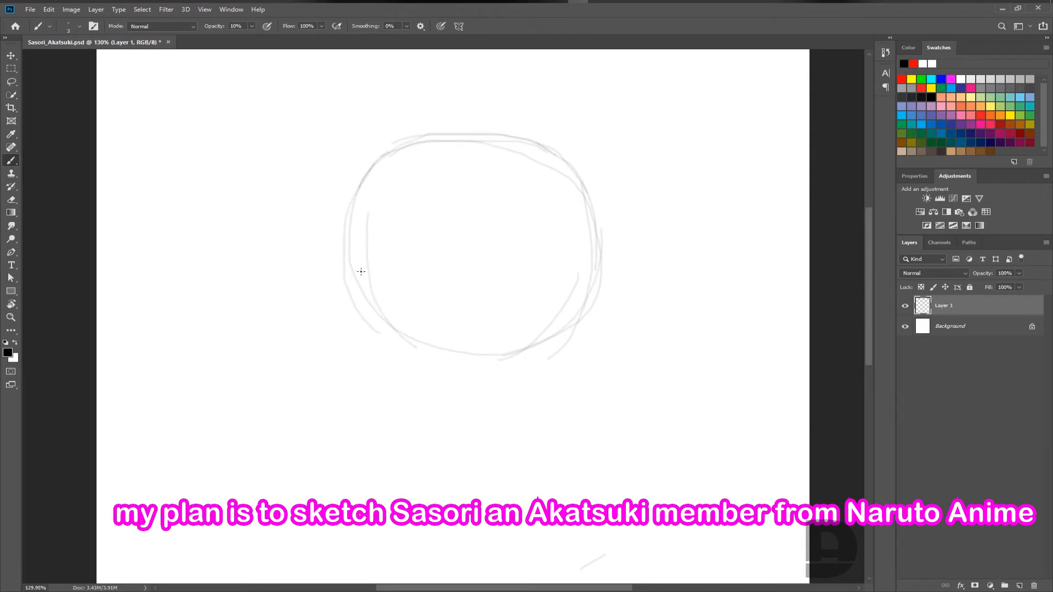
{"action": "left_click_drag", "start_coordinate": [358, 268], "coordinate": [407, 363]}
{"action": "scroll", "coordinate": [508, 275], "scroll_direction": "up", "scroll_amount": 3}
{"action": "left_click_drag", "start_coordinate": [583, 137], "coordinate": [615, 299]}
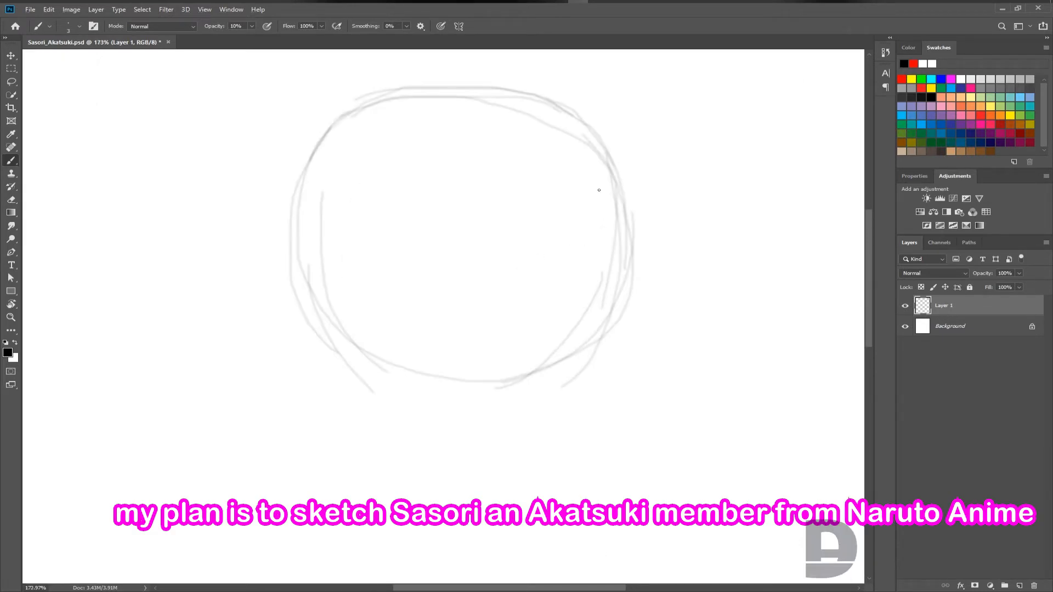
{"action": "left_click_drag", "start_coordinate": [602, 159], "coordinate": [583, 346]}
Step: Sketch a smaller curve inside the head circle to mark the side plane of the skull
{"action": "left_click_drag", "start_coordinate": [386, 99], "coordinate": [494, 184]}
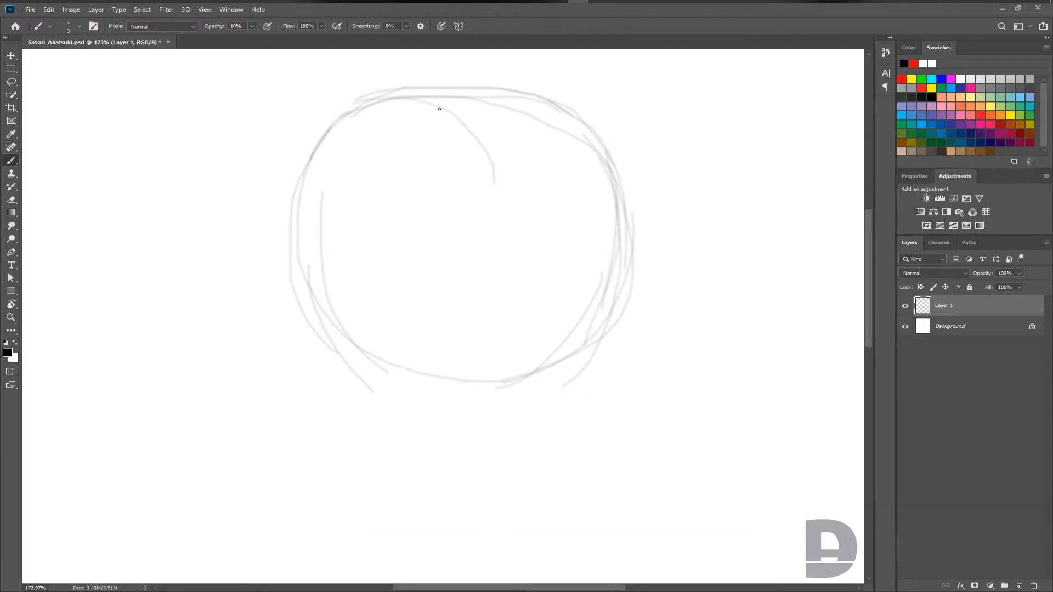
{"action": "mouse_move", "coordinate": [439, 106]}
{"action": "left_mouse_down"}
{"action": "mouse_move", "coordinate": [496, 294]}
{"action": "mouse_move", "coordinate": [341, 120]}
{"action": "mouse_move", "coordinate": [474, 103]}
{"action": "left_mouse_up"}
{"action": "mouse_move", "coordinate": [533, 153]}
{"action": "left_mouse_down"}
{"action": "mouse_move", "coordinate": [513, 276]}
{"action": "mouse_move", "coordinate": [389, 313]}
{"action": "left_mouse_up"}
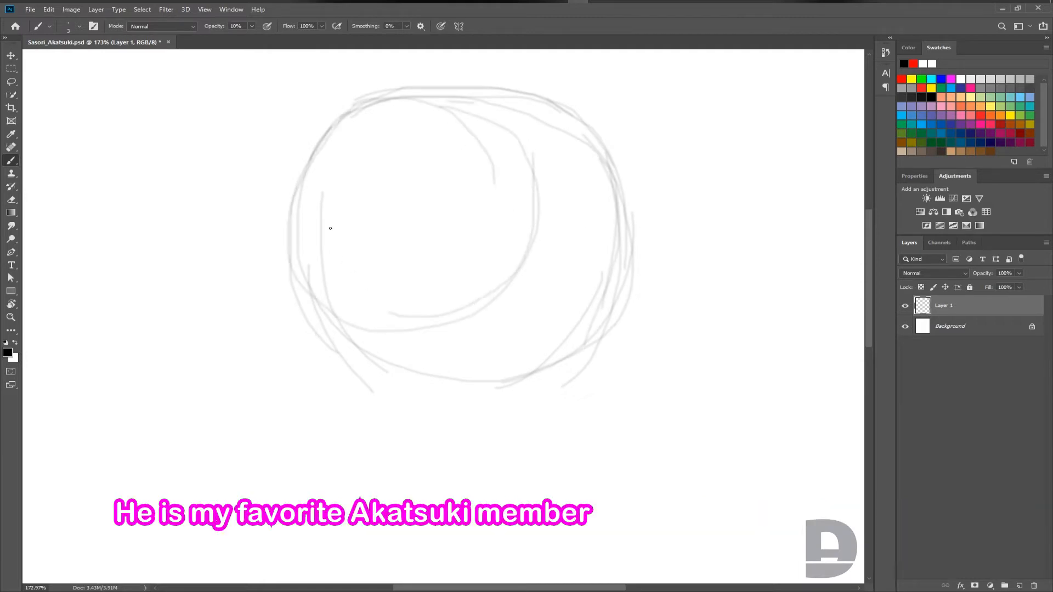
Step: Sketch both sides of the face from the temples down, tapering them inward to a rough jaw below the head circle
{"action": "left_click_drag", "start_coordinate": [331, 229], "coordinate": [364, 395]}
{"action": "left_click_drag", "start_coordinate": [290, 229], "coordinate": [374, 446]}
{"action": "left_click_drag", "start_coordinate": [349, 369], "coordinate": [404, 497]}
{"action": "left_click_drag", "start_coordinate": [566, 112], "coordinate": [625, 267]}
{"action": "left_click_drag", "start_coordinate": [583, 134], "coordinate": [599, 374]}
{"action": "left_click_drag", "start_coordinate": [610, 237], "coordinate": [589, 427]}
{"action": "mouse_move", "coordinate": [616, 309]}
{"action": "left_mouse_down"}
{"action": "mouse_move", "coordinate": [583, 433]}
{"action": "mouse_move", "coordinate": [547, 470]}
{"action": "left_mouse_up"}
{"action": "mouse_move", "coordinate": [581, 435]}
{"action": "left_mouse_down"}
{"action": "mouse_move", "coordinate": [561, 461]}
{"action": "mouse_move", "coordinate": [577, 429]}
{"action": "mouse_move", "coordinate": [488, 484]}
{"action": "mouse_move", "coordinate": [543, 471]}
{"action": "mouse_move", "coordinate": [513, 479]}
{"action": "left_mouse_up"}
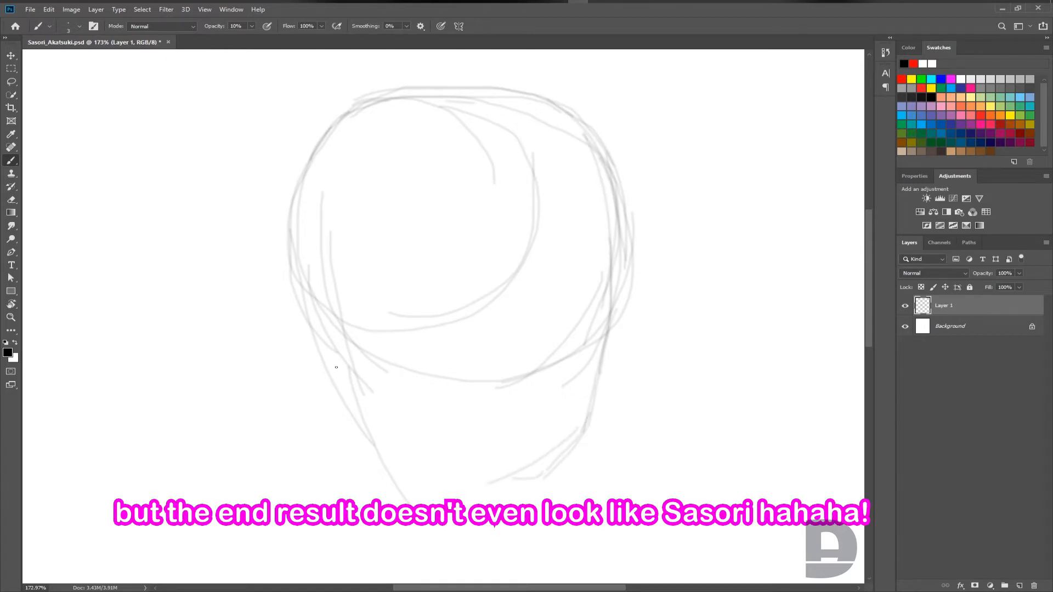
Step: Close the chin with curved strokes and reinforce the jaw and cheek lines on both sides of the face
{"action": "left_click_drag", "start_coordinate": [304, 303], "coordinate": [361, 434]}
{"action": "mouse_move", "coordinate": [327, 353]}
{"action": "left_mouse_down"}
{"action": "mouse_move", "coordinate": [359, 409]}
{"action": "mouse_move", "coordinate": [432, 453]}
{"action": "mouse_move", "coordinate": [412, 454]}
{"action": "mouse_move", "coordinate": [479, 484]}
{"action": "left_mouse_up"}
{"action": "left_click_drag", "start_coordinate": [396, 446], "coordinate": [495, 494]}
{"action": "mouse_move", "coordinate": [461, 475]}
{"action": "left_mouse_down"}
{"action": "mouse_move", "coordinate": [534, 476]}
{"action": "mouse_move", "coordinate": [587, 443]}
{"action": "left_mouse_up"}
{"action": "left_click_drag", "start_coordinate": [616, 259], "coordinate": [616, 390]}
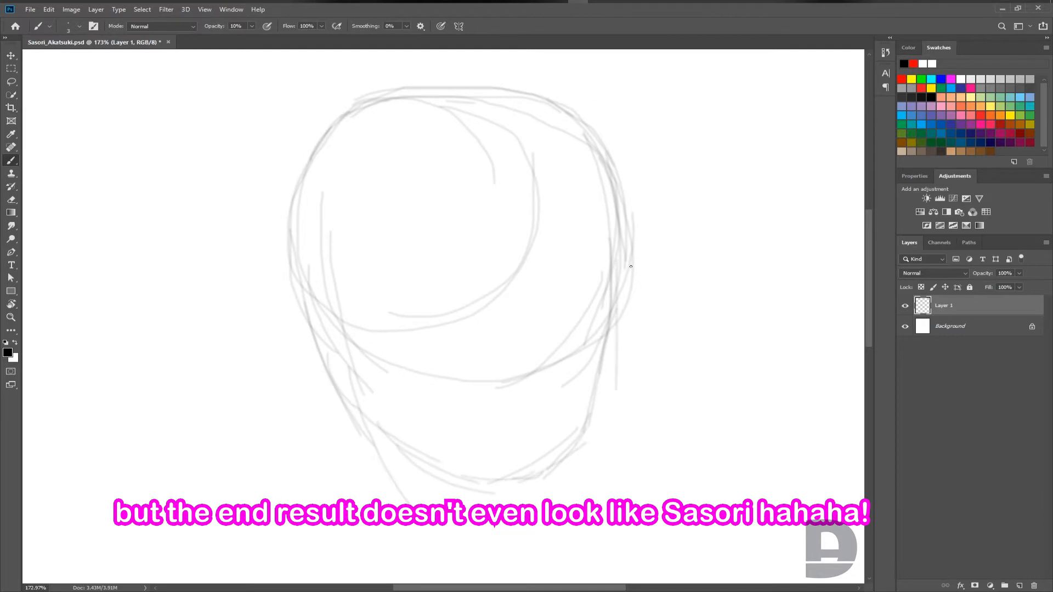
{"action": "left_click_drag", "start_coordinate": [621, 234], "coordinate": [617, 354]}
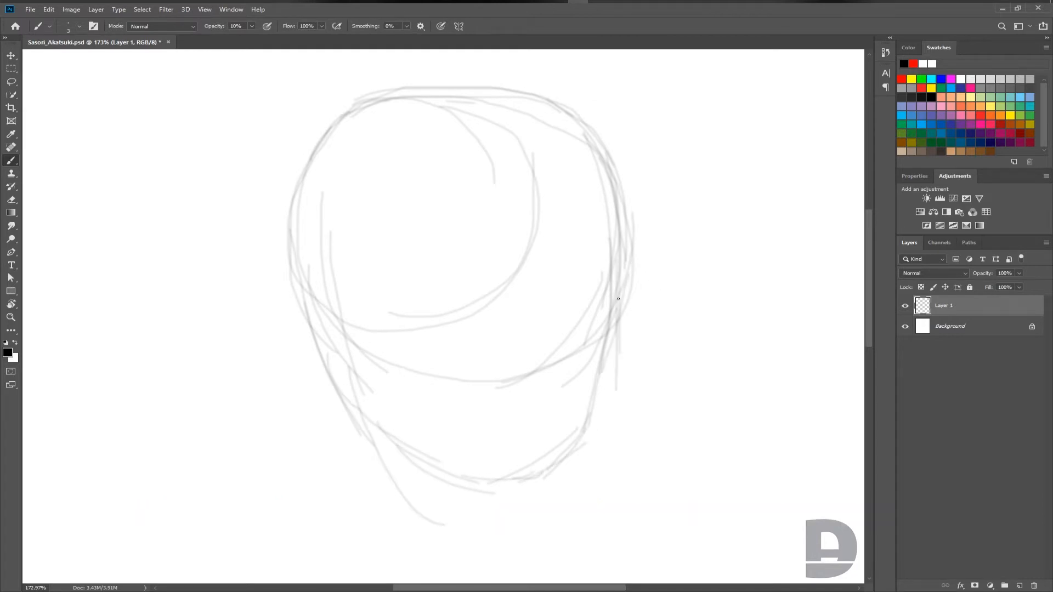
{"action": "left_click_drag", "start_coordinate": [626, 268], "coordinate": [596, 423]}
{"action": "left_click_drag", "start_coordinate": [599, 367], "coordinate": [576, 416]}
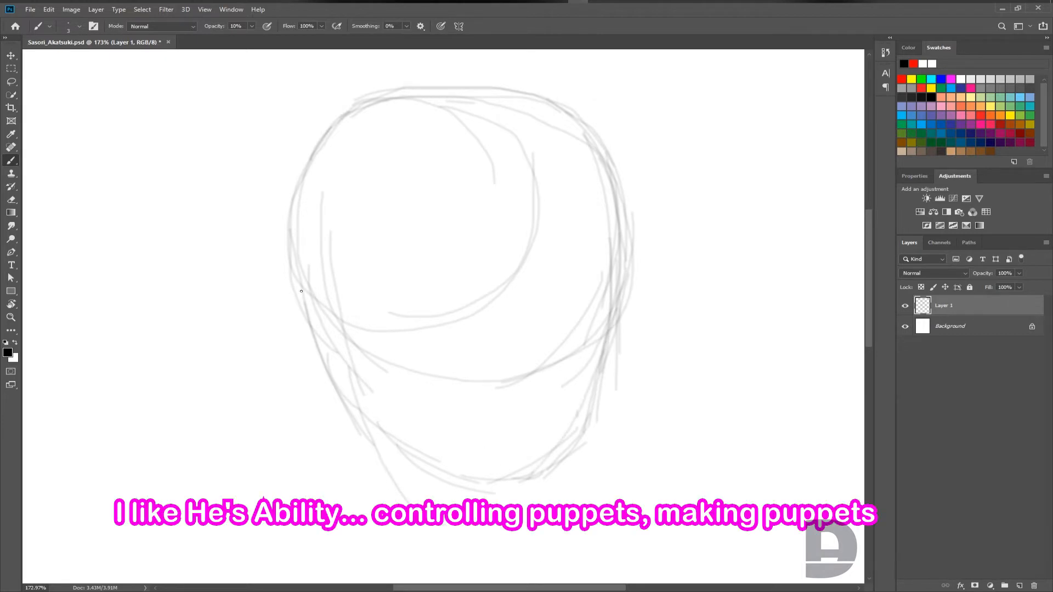
Step: Draw the horizontal eye guideline across the face and the vertical centre guideline towards its right side
{"action": "left_click_drag", "start_coordinate": [301, 290], "coordinate": [466, 306]}
{"action": "left_click_drag", "start_coordinate": [334, 315], "coordinate": [639, 310]}
{"action": "mouse_move", "coordinate": [402, 315]}
{"action": "left_mouse_down"}
{"action": "mouse_move", "coordinate": [489, 316]}
{"action": "mouse_move", "coordinate": [613, 295]}
{"action": "left_mouse_up"}
{"action": "left_click_drag", "start_coordinate": [521, 188], "coordinate": [513, 372]}
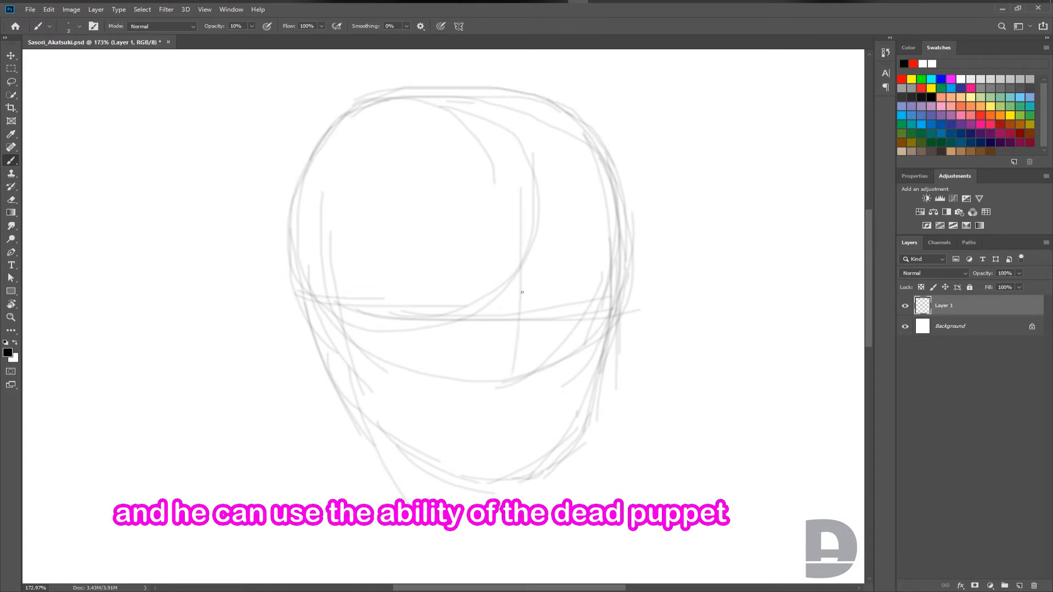
{"action": "left_click_drag", "start_coordinate": [522, 246], "coordinate": [524, 397]}
Step: Rough in the left eye on the eye guideline, with its upper lid, lower lid and inner corner
{"action": "left_click_drag", "start_coordinate": [418, 305], "coordinate": [382, 313]}
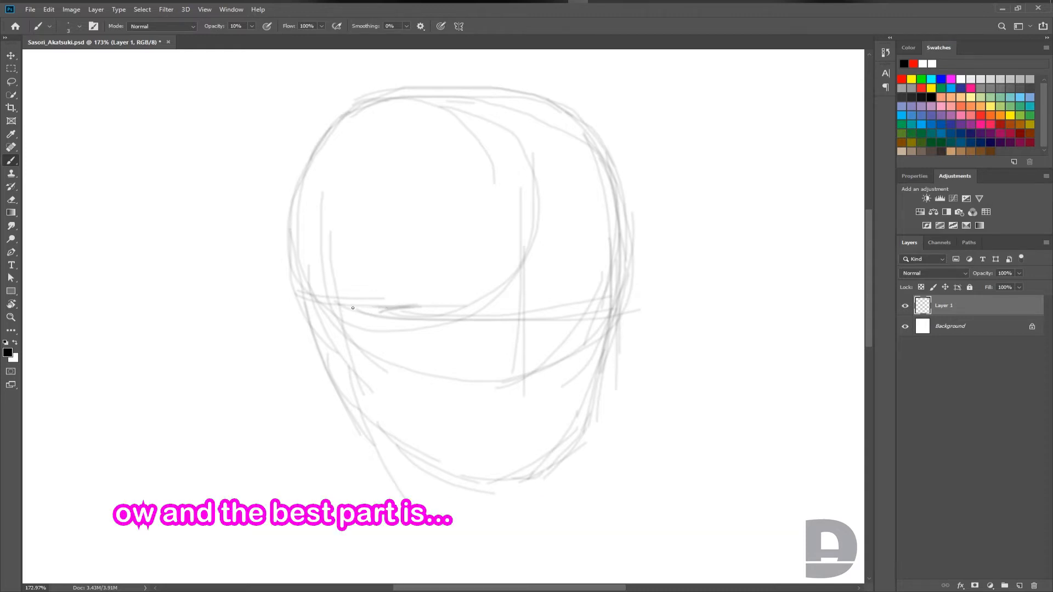
{"action": "mouse_move", "coordinate": [348, 305]}
{"action": "left_mouse_down"}
{"action": "mouse_move", "coordinate": [452, 317]}
{"action": "mouse_move", "coordinate": [440, 308]}
{"action": "mouse_move", "coordinate": [471, 322]}
{"action": "mouse_move", "coordinate": [478, 330]}
{"action": "mouse_move", "coordinate": [412, 309]}
{"action": "mouse_move", "coordinate": [352, 311]}
{"action": "mouse_move", "coordinate": [408, 347]}
{"action": "mouse_move", "coordinate": [448, 349]}
{"action": "left_mouse_up"}
{"action": "left_click_drag", "start_coordinate": [372, 325], "coordinate": [421, 357]}
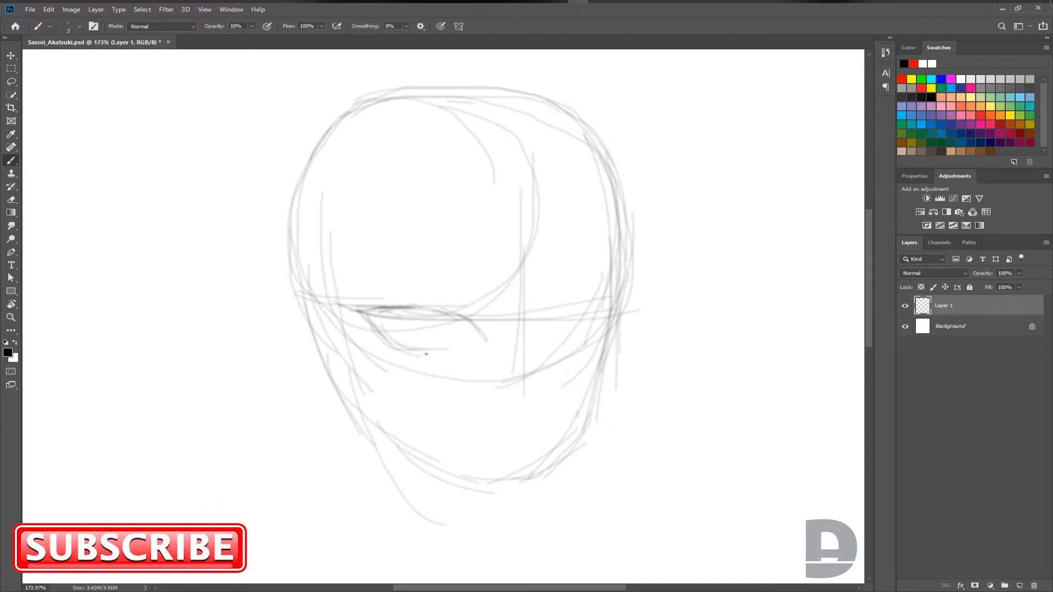
{"action": "left_click_drag", "start_coordinate": [467, 326], "coordinate": [472, 337]}
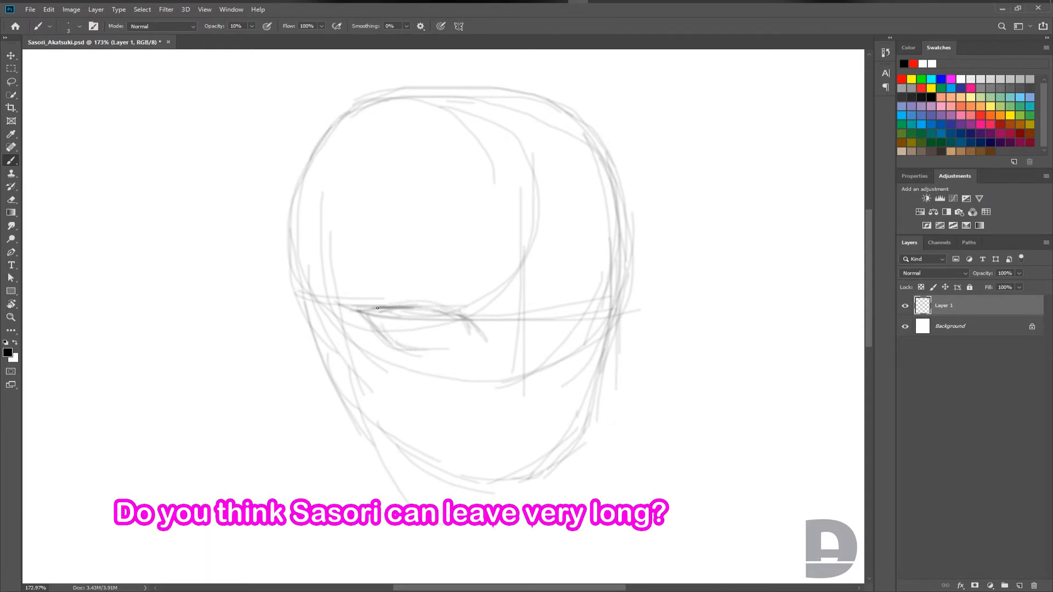
Step: Rough in the right eye's upper lid, outer corner and lower lid against the edge of the face
{"action": "mouse_move", "coordinate": [569, 318]}
{"action": "left_mouse_down"}
{"action": "mouse_move", "coordinate": [552, 333]}
{"action": "mouse_move", "coordinate": [569, 309]}
{"action": "mouse_move", "coordinate": [555, 324]}
{"action": "mouse_move", "coordinate": [584, 302]}
{"action": "mouse_move", "coordinate": [574, 311]}
{"action": "mouse_move", "coordinate": [621, 299]}
{"action": "mouse_move", "coordinate": [560, 323]}
{"action": "left_mouse_up"}
{"action": "left_click_drag", "start_coordinate": [572, 310], "coordinate": [631, 301]}
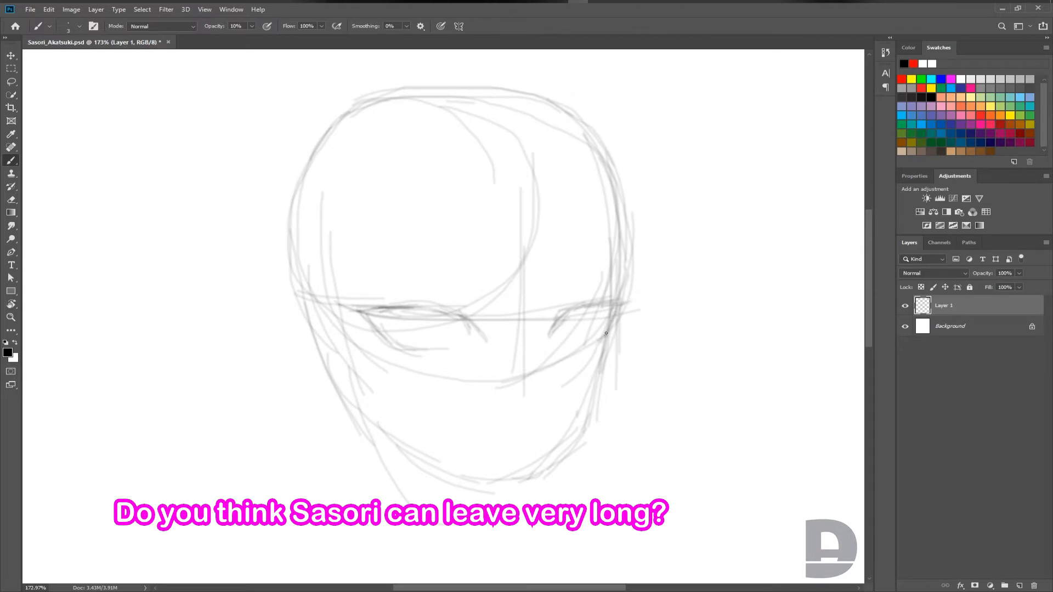
{"action": "mouse_move", "coordinate": [602, 337]}
{"action": "left_mouse_down"}
{"action": "mouse_move", "coordinate": [583, 344]}
{"action": "mouse_move", "coordinate": [607, 329]}
{"action": "left_mouse_up"}
{"action": "left_click_drag", "start_coordinate": [602, 336], "coordinate": [586, 344]}
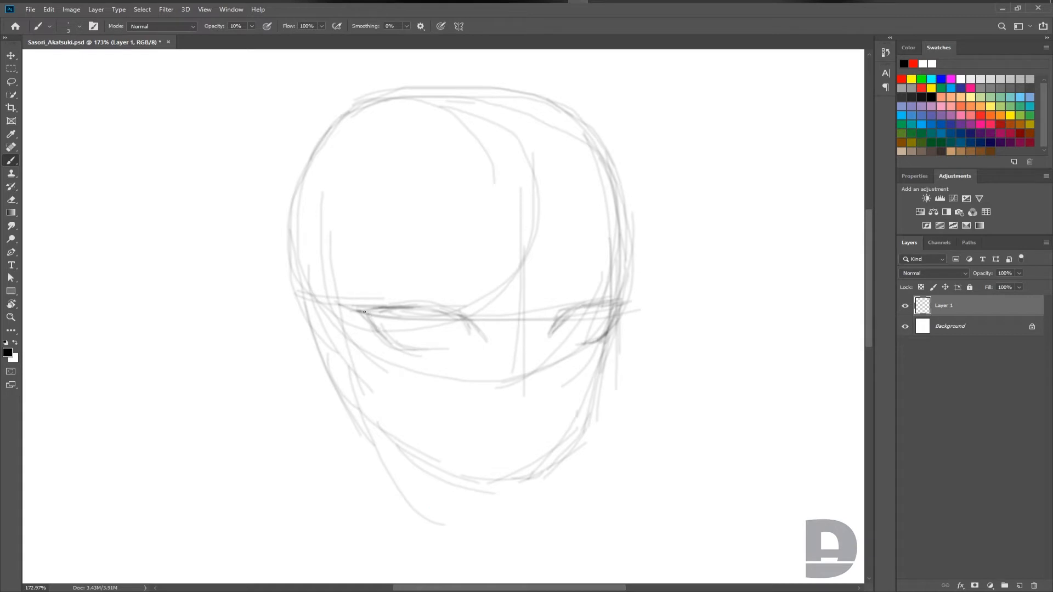
Step: Strengthen the left eye's lids and lash line, raising the brush opacity to 15% for darker strokes
{"action": "mouse_move", "coordinate": [383, 335]}
{"action": "left_mouse_down"}
{"action": "mouse_move", "coordinate": [428, 351]}
{"action": "mouse_move", "coordinate": [390, 342]}
{"action": "left_mouse_up"}
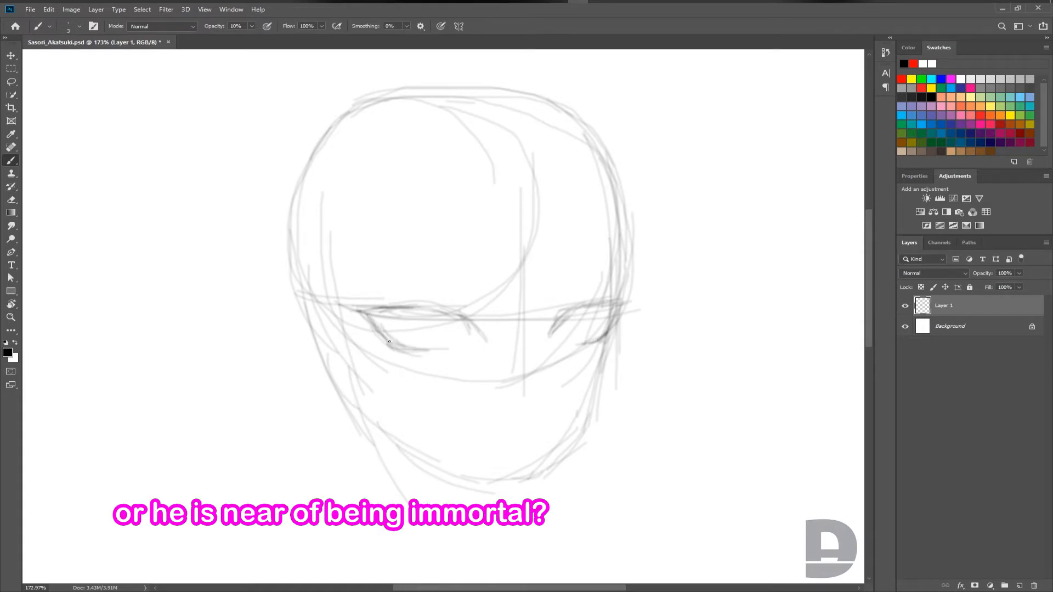
{"action": "left_click_drag", "start_coordinate": [449, 305], "coordinate": [472, 338]}
{"action": "left_click_drag", "start_coordinate": [429, 303], "coordinate": [355, 307]}
{"action": "left_click_drag", "start_coordinate": [212, 26], "coordinate": [214, 26]}
{"action": "mouse_move", "coordinate": [359, 308]}
{"action": "left_mouse_down"}
{"action": "mouse_move", "coordinate": [441, 313]}
{"action": "mouse_move", "coordinate": [473, 338]}
{"action": "mouse_move", "coordinate": [390, 305]}
{"action": "mouse_move", "coordinate": [347, 307]}
{"action": "left_mouse_up"}
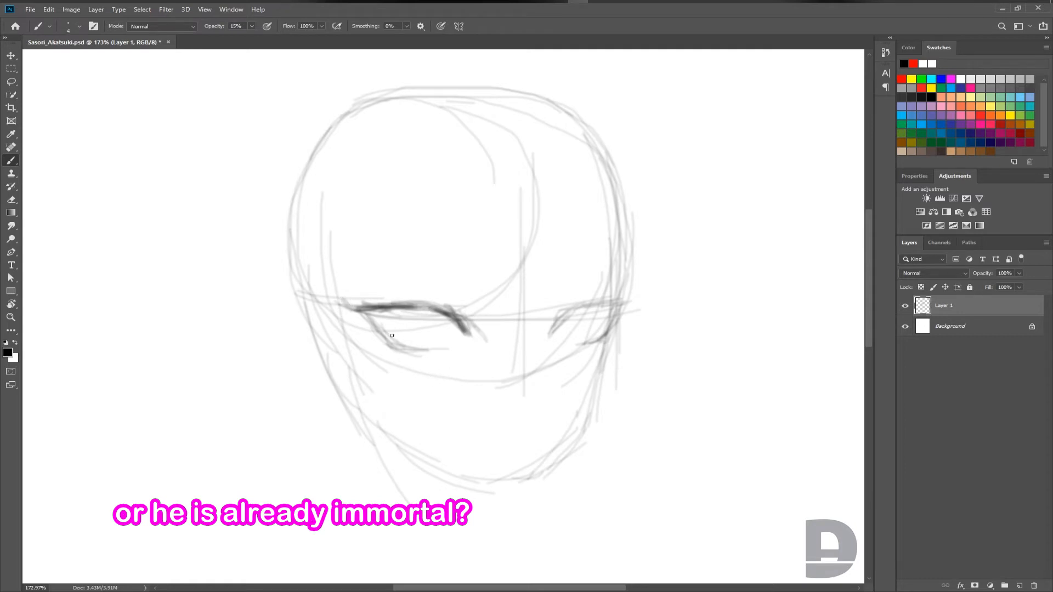
{"action": "mouse_move", "coordinate": [365, 314]}
{"action": "left_mouse_down"}
{"action": "mouse_move", "coordinate": [388, 344]}
{"action": "mouse_move", "coordinate": [431, 352]}
{"action": "left_mouse_up"}
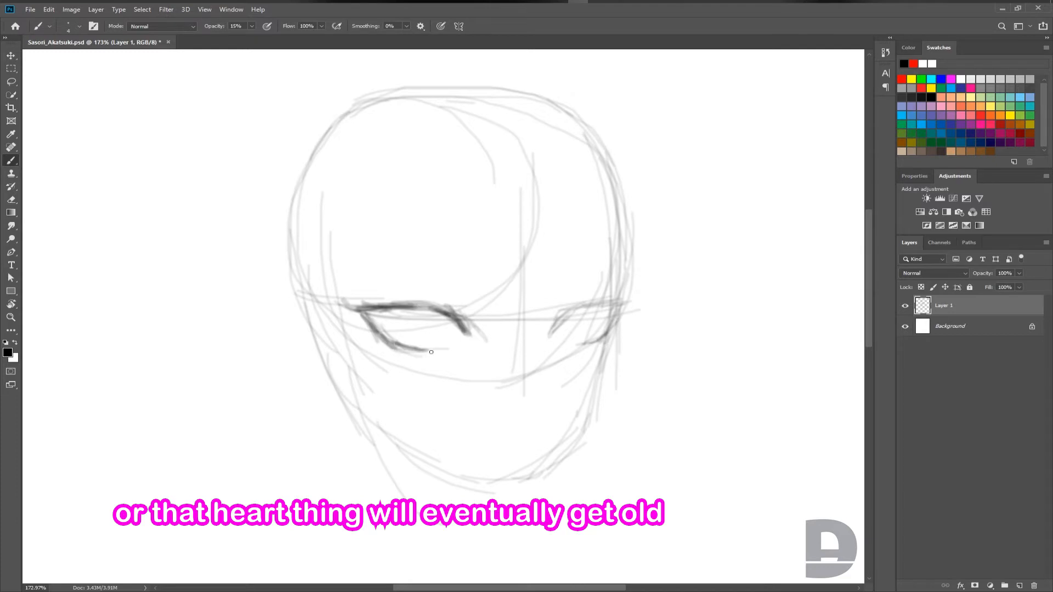
Step: Darken the right eye's outline and add lash and lower-lid strokes to the left eye
{"action": "mouse_move", "coordinate": [552, 331]}
{"action": "left_mouse_down"}
{"action": "mouse_move", "coordinate": [580, 302]}
{"action": "mouse_move", "coordinate": [628, 296]}
{"action": "mouse_move", "coordinate": [610, 328]}
{"action": "left_mouse_up"}
{"action": "left_click_drag", "start_coordinate": [349, 300], "coordinate": [371, 330]}
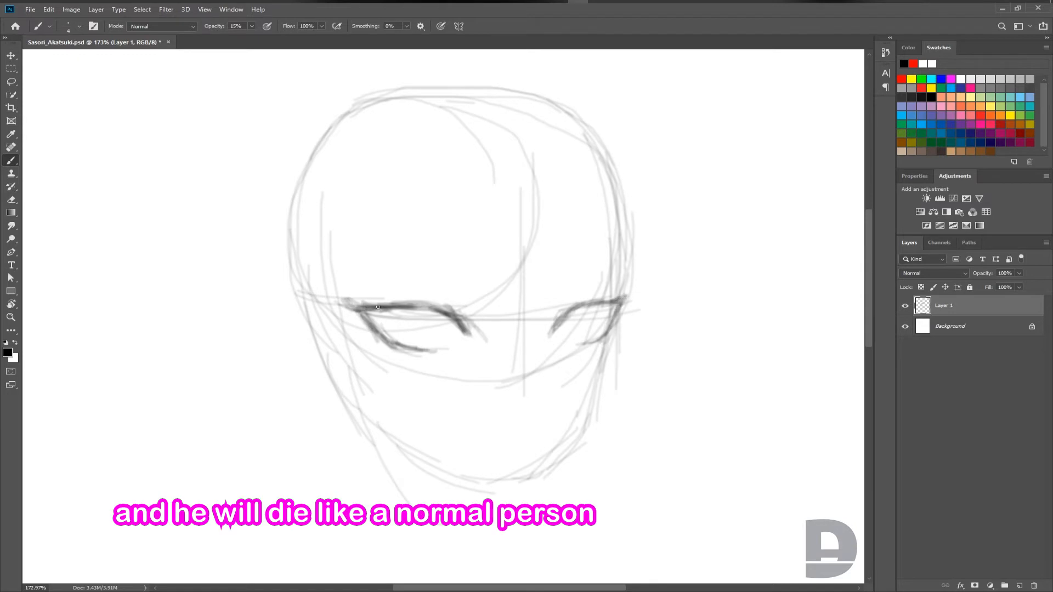
{"action": "left_click_drag", "start_coordinate": [368, 294], "coordinate": [382, 306]}
{"action": "left_click_drag", "start_coordinate": [606, 336], "coordinate": [586, 343]}
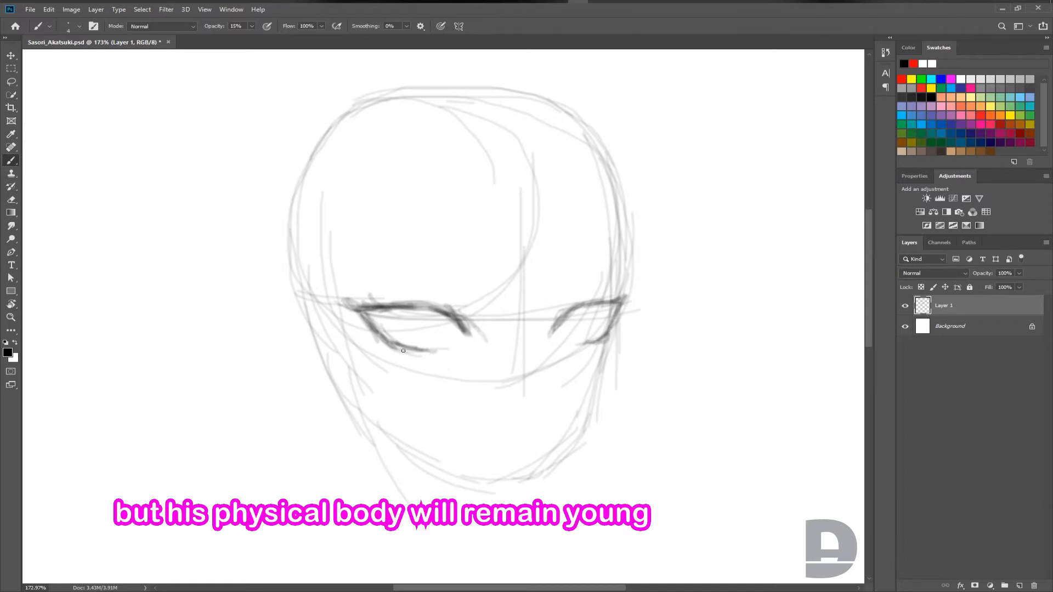
{"action": "left_click_drag", "start_coordinate": [398, 351], "coordinate": [448, 346]}
Step: Draw thin eyelid creases above both eyes, adding a short stroke over the left one
{"action": "left_click_drag", "start_coordinate": [378, 295], "coordinate": [467, 306]}
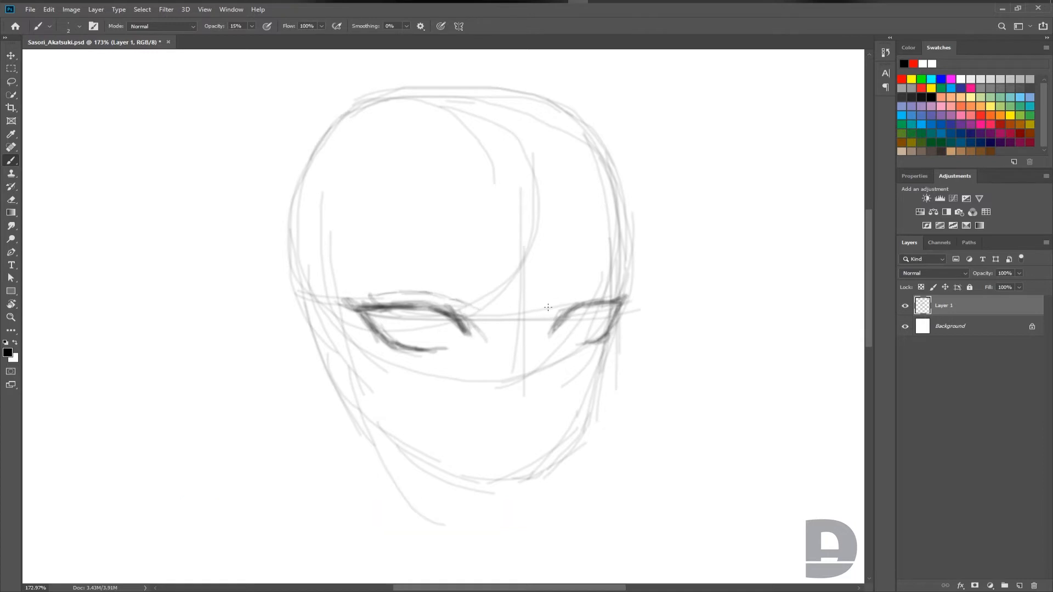
{"action": "mouse_move", "coordinate": [564, 298]}
{"action": "left_mouse_down"}
{"action": "mouse_move", "coordinate": [554, 310]}
{"action": "mouse_move", "coordinate": [607, 291]}
{"action": "left_mouse_up"}
{"action": "left_click_drag", "start_coordinate": [381, 275], "coordinate": [405, 280]}
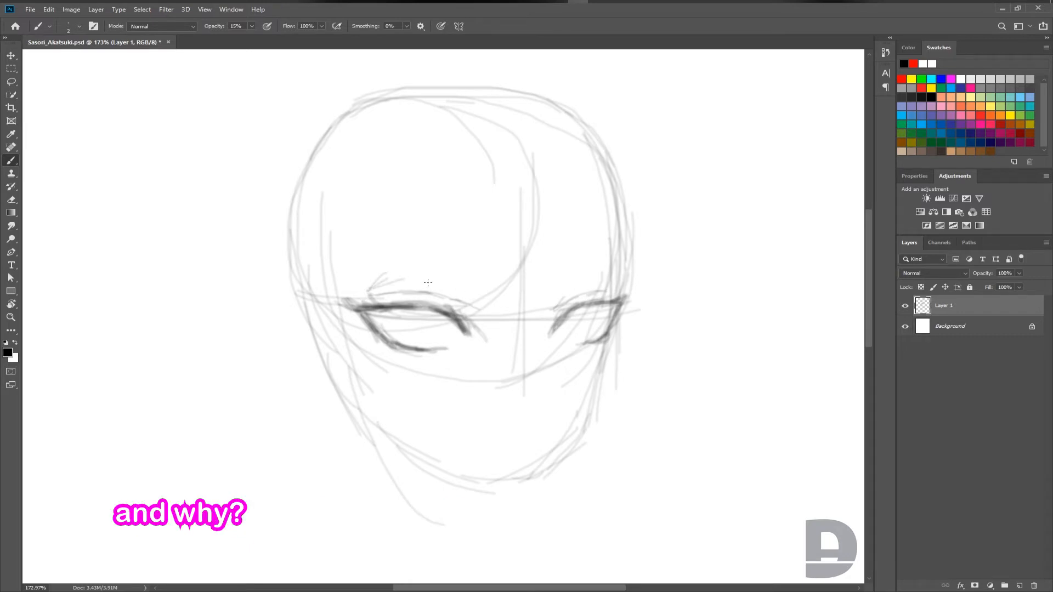
Step: Draw both eyebrows slanting down towards the nose, and thicken the left one with a larger brush
{"action": "left_click_drag", "start_coordinate": [332, 267], "coordinate": [463, 285]}
{"action": "key", "text": "bracketright"}
{"action": "key", "text": "bracketright"}
{"action": "left_click_drag", "start_coordinate": [354, 276], "coordinate": [409, 276]}
{"action": "left_click_drag", "start_coordinate": [388, 274], "coordinate": [489, 294]}
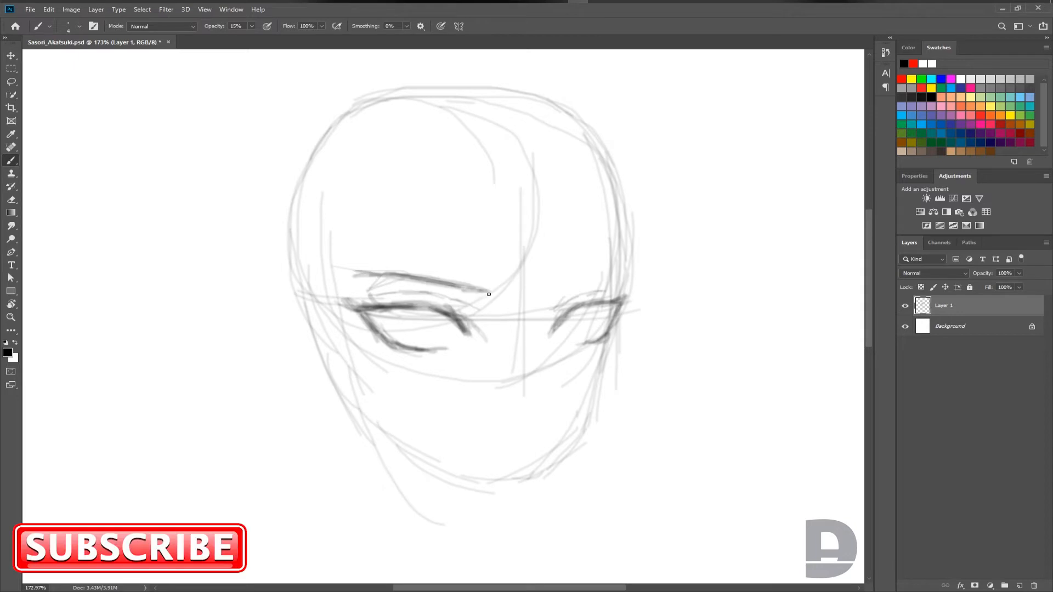
{"action": "left_click_drag", "start_coordinate": [557, 298], "coordinate": [633, 277]}
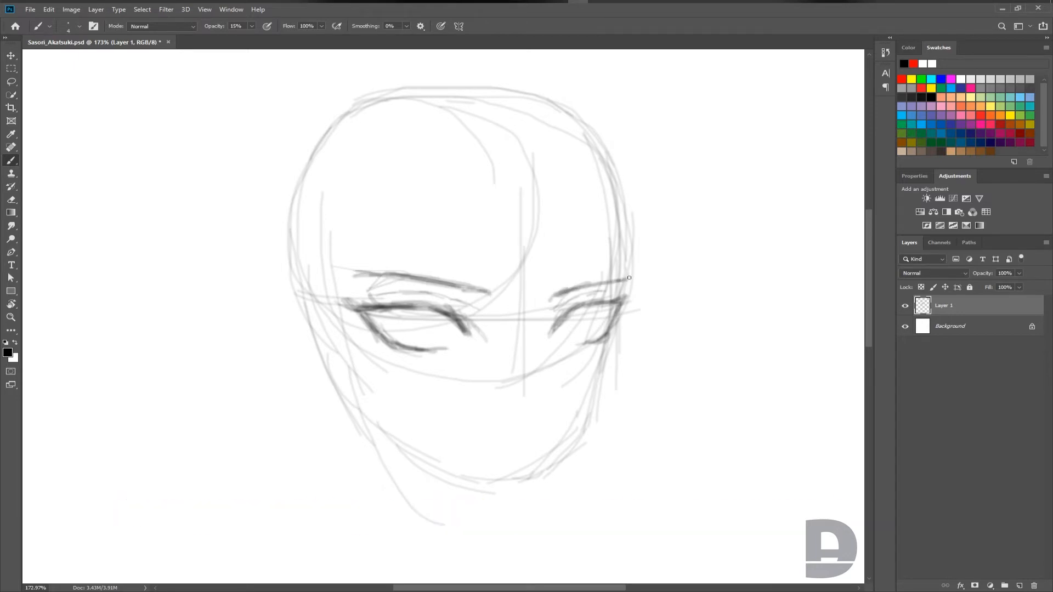
{"action": "left_click_drag", "start_coordinate": [486, 296], "coordinate": [344, 271]}
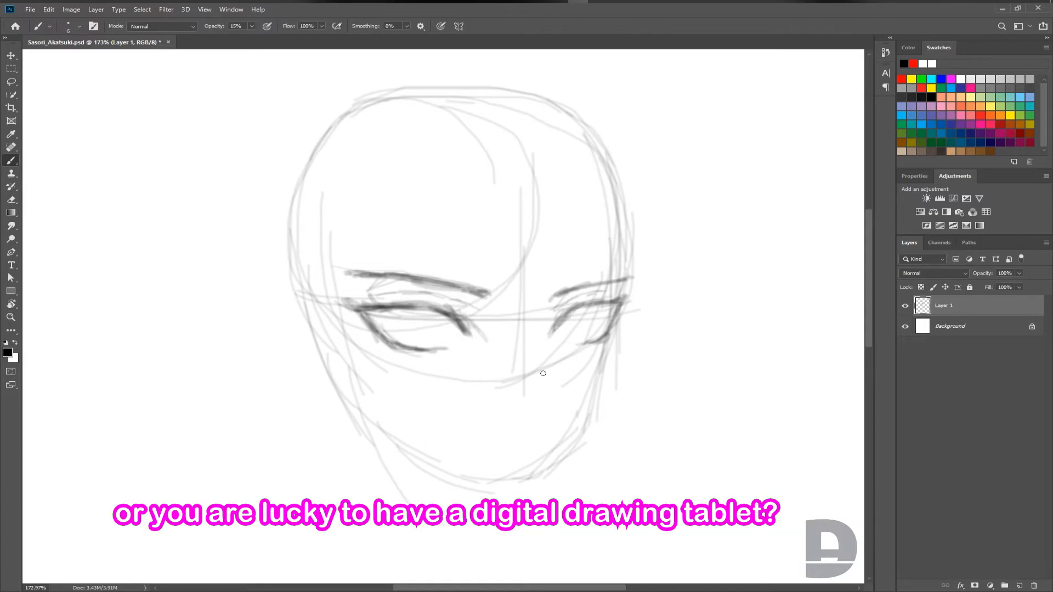
Step: Mark the nose with a short slanted stroke and draw round irises in both eyes with a smaller brush
{"action": "left_click_drag", "start_coordinate": [552, 389], "coordinate": [541, 409]}
{"action": "key", "text": "bracketleft"}
{"action": "key", "text": "bracketleft"}
{"action": "key", "text": "bracketright"}
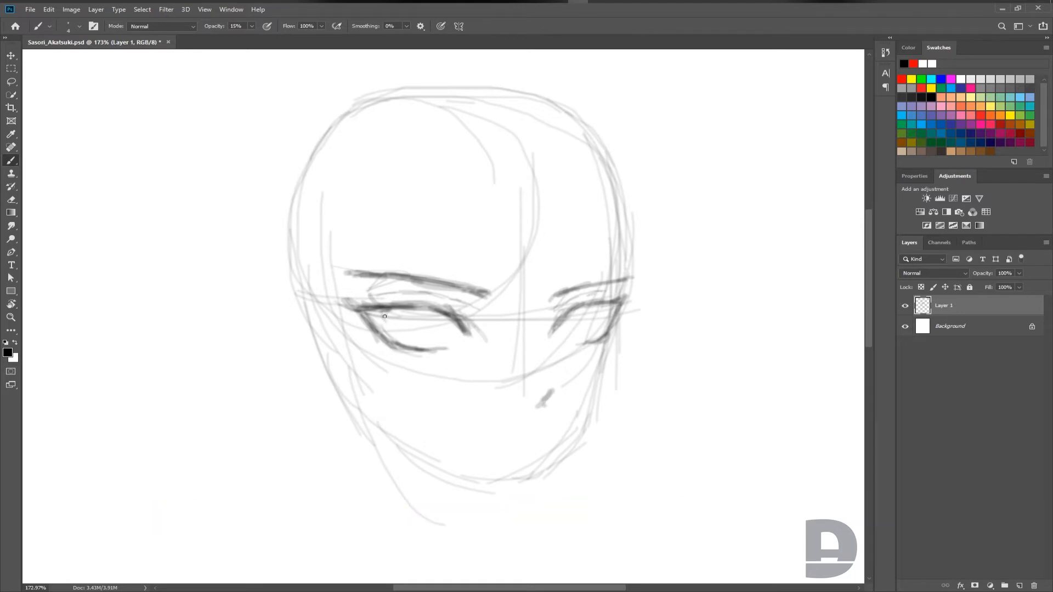
{"action": "mouse_move", "coordinate": [398, 311]}
{"action": "left_mouse_down"}
{"action": "mouse_move", "coordinate": [391, 334]}
{"action": "mouse_move", "coordinate": [419, 341]}
{"action": "mouse_move", "coordinate": [426, 311]}
{"action": "mouse_move", "coordinate": [440, 332]}
{"action": "mouse_move", "coordinate": [412, 346]}
{"action": "mouse_move", "coordinate": [393, 317]}
{"action": "mouse_move", "coordinate": [408, 346]}
{"action": "left_mouse_up"}
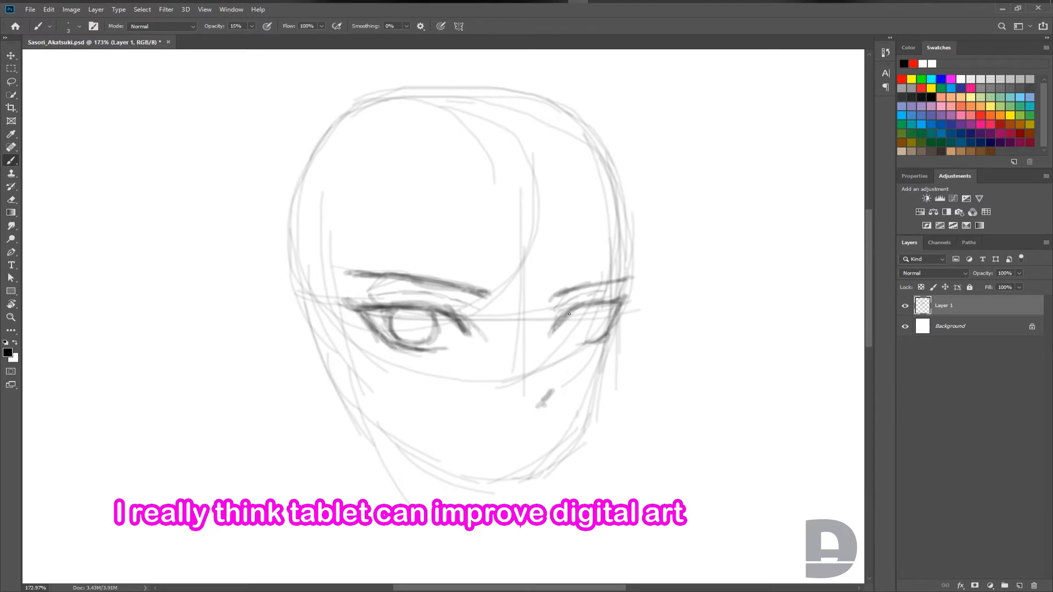
{"action": "mouse_move", "coordinate": [566, 321]}
{"action": "left_mouse_down"}
{"action": "mouse_move", "coordinate": [562, 338]}
{"action": "mouse_move", "coordinate": [587, 329]}
{"action": "mouse_move", "coordinate": [568, 340]}
{"action": "mouse_move", "coordinate": [564, 321]}
{"action": "mouse_move", "coordinate": [578, 341]}
{"action": "mouse_move", "coordinate": [593, 306]}
{"action": "mouse_move", "coordinate": [560, 343]}
{"action": "mouse_move", "coordinate": [573, 340]}
{"action": "left_mouse_up"}
Step: Enlarge the brush and darken the lower right edge of the left eye's iris
{"action": "key", "text": "bracketright"}
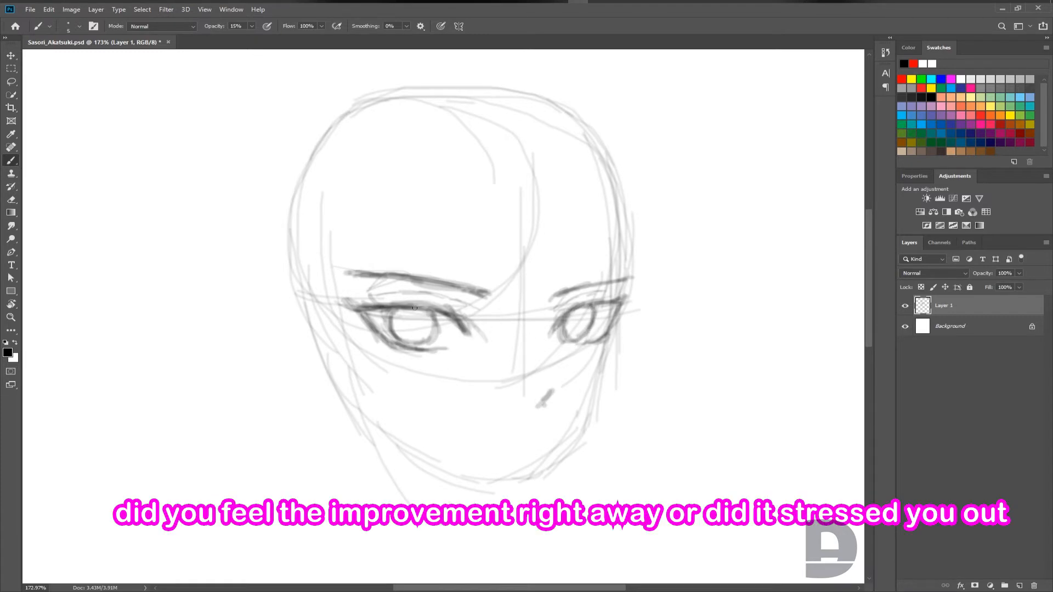
{"action": "key", "text": "bracketright"}
{"action": "key", "text": "bracketright"}
{"action": "mouse_move", "coordinate": [442, 329]}
{"action": "left_mouse_down"}
{"action": "mouse_move", "coordinate": [437, 318]}
{"action": "mouse_move", "coordinate": [425, 344]}
{"action": "mouse_move", "coordinate": [413, 342]}
{"action": "left_mouse_up"}
Step: Add a short vertical mark just outside the right edge of the face at eye level
{"action": "scroll", "coordinate": [497, 278], "scroll_direction": "down", "scroll_amount": 2}
{"action": "key", "text": "bracketleft"}
{"action": "left_click_drag", "start_coordinate": [642, 262], "coordinate": [638, 285]}
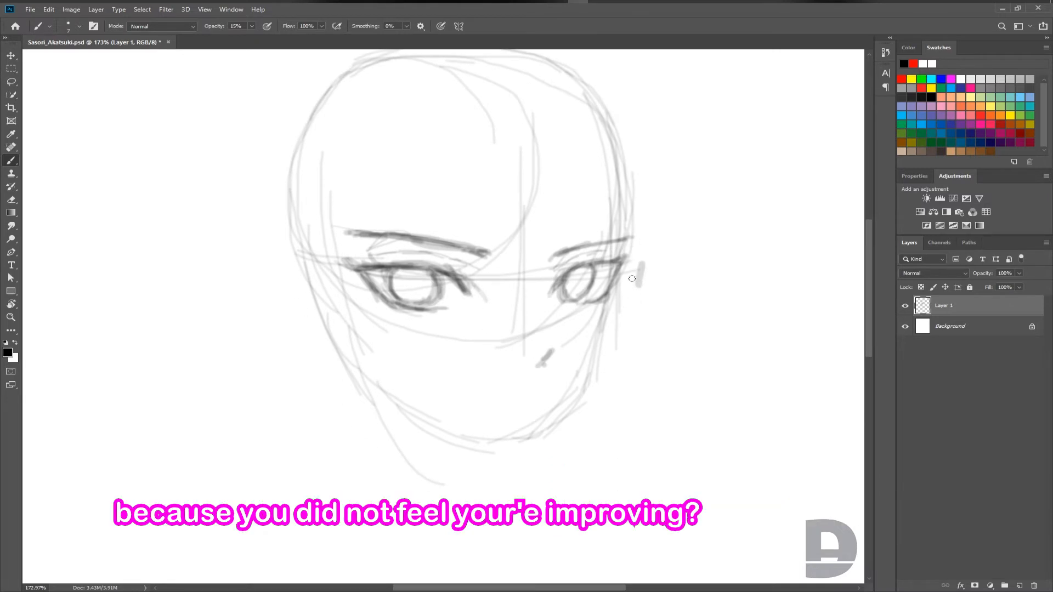
Step: Refine the lower edge of the right eye near its inner corner with a smaller brush
{"action": "key", "text": "bracketleft"}
{"action": "key", "text": "bracketleft"}
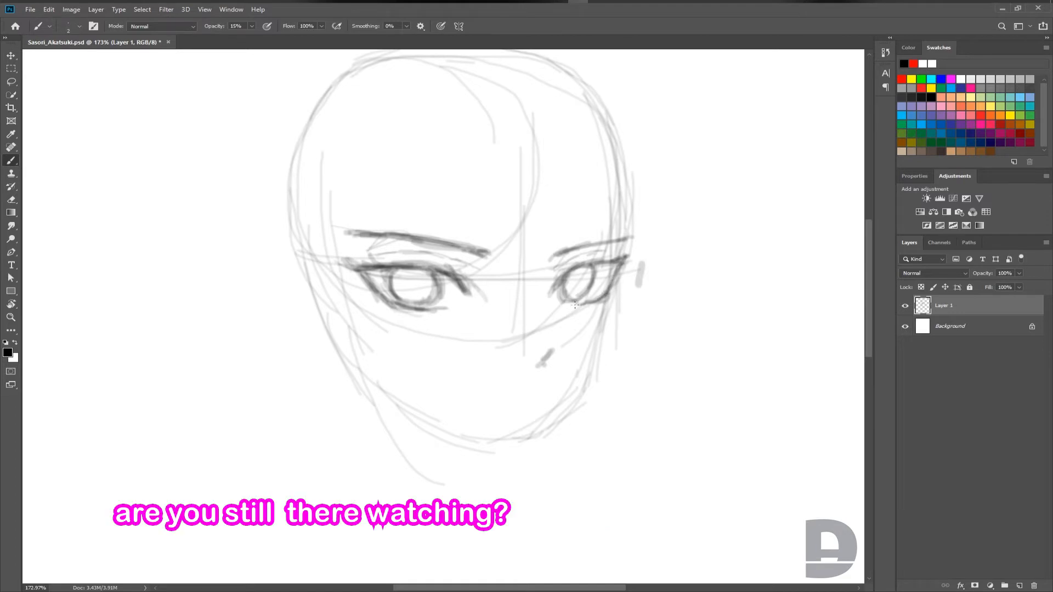
{"action": "mouse_move", "coordinate": [564, 295]}
{"action": "left_mouse_down"}
{"action": "mouse_move", "coordinate": [586, 299]}
{"action": "mouse_move", "coordinate": [597, 280]}
{"action": "mouse_move", "coordinate": [565, 306]}
{"action": "left_mouse_up"}
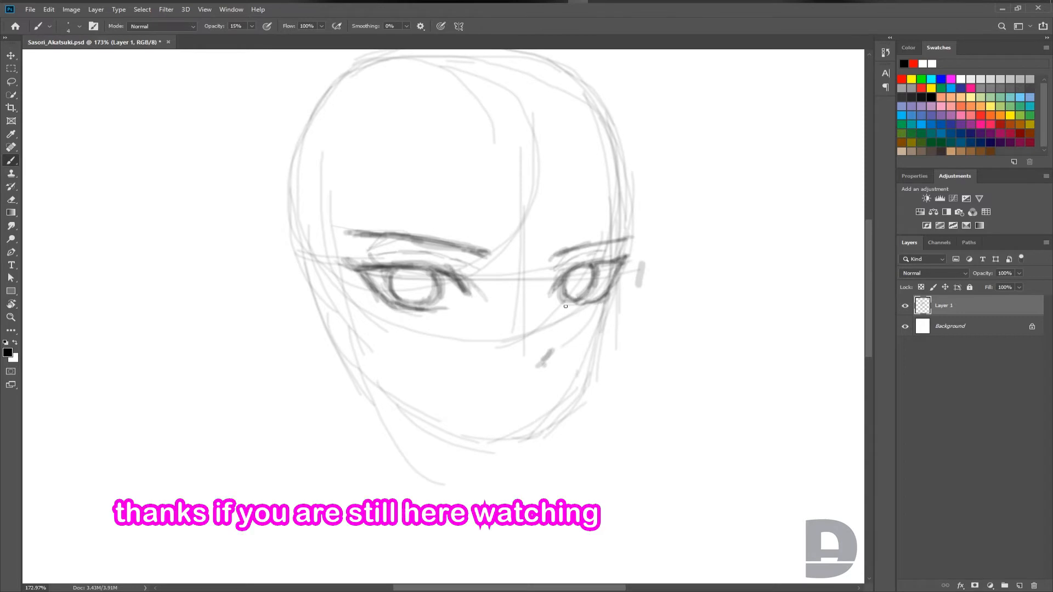
Step: Draw a straight horizontal mouth line below the nose and extend the inner end of the left eyebrow
{"action": "mouse_move", "coordinate": [494, 403]}
{"action": "left_mouse_down"}
{"action": "mouse_move", "coordinate": [558, 400]}
{"action": "mouse_move", "coordinate": [515, 404]}
{"action": "left_mouse_up"}
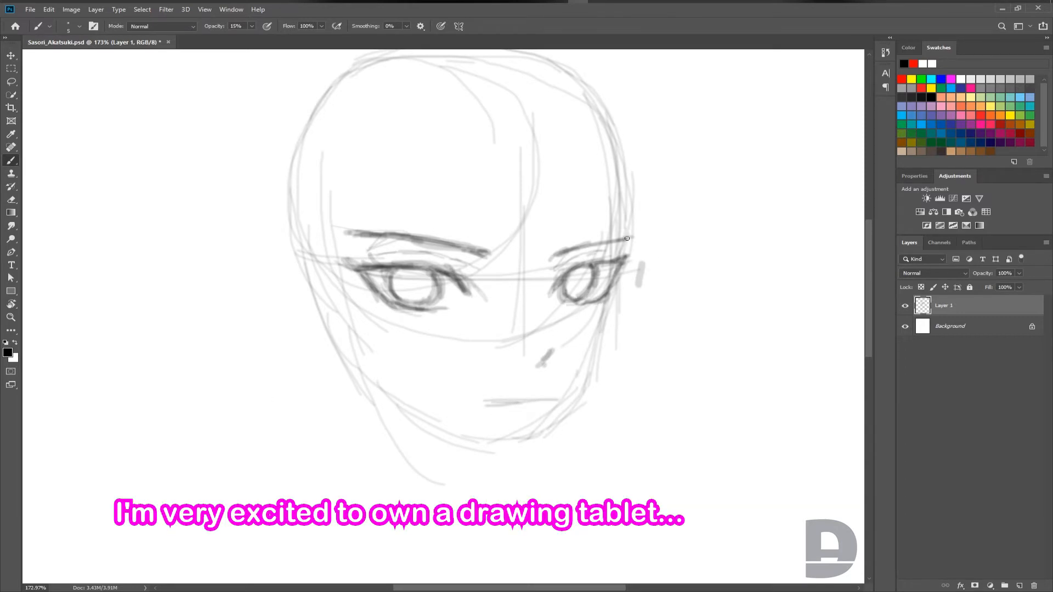
{"action": "left_click_drag", "start_coordinate": [472, 253], "coordinate": [493, 264]}
{"action": "key", "text": "bracketleft"}
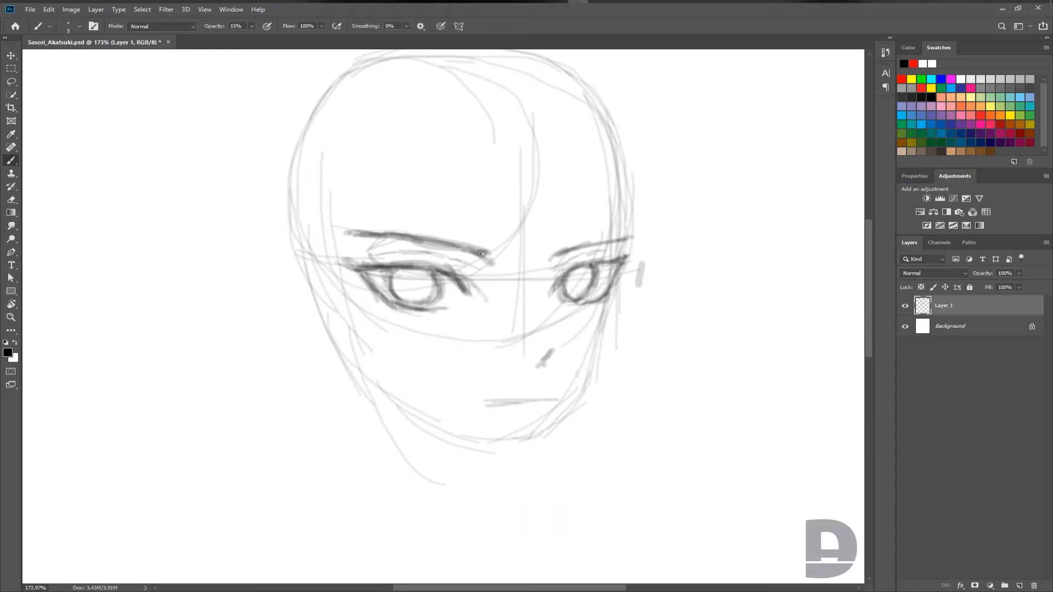
Step: Draw a darker contour along the right side of the face from the temple down to the chin
{"action": "mouse_move", "coordinate": [640, 248]}
{"action": "left_mouse_down"}
{"action": "mouse_move", "coordinate": [639, 283]}
{"action": "mouse_move", "coordinate": [643, 257]}
{"action": "mouse_move", "coordinate": [592, 414]}
{"action": "mouse_move", "coordinate": [568, 442]}
{"action": "left_mouse_up"}
{"action": "left_click_drag", "start_coordinate": [594, 406], "coordinate": [539, 462]}
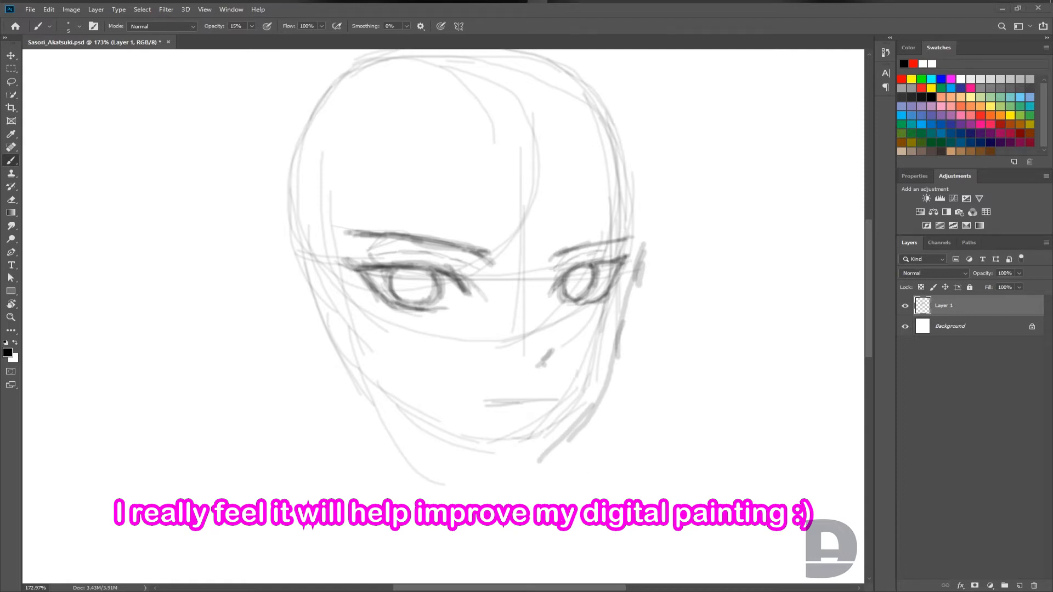
{"action": "left_click_drag", "start_coordinate": [466, 269], "coordinate": [357, 269]}
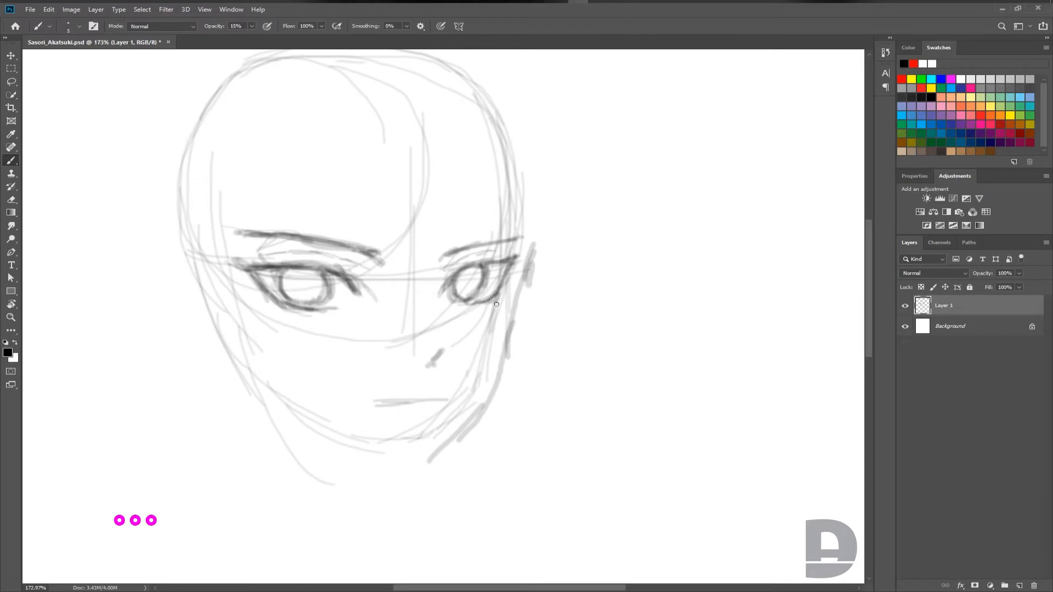
Step: Flip the canvas horizontally and draw a darker jawline from the left cheek around the chin to the right jaw
{"action": "key", "text": "ctrl+shift+h"}
{"action": "left_click_drag", "start_coordinate": [337, 253], "coordinate": [363, 363]}
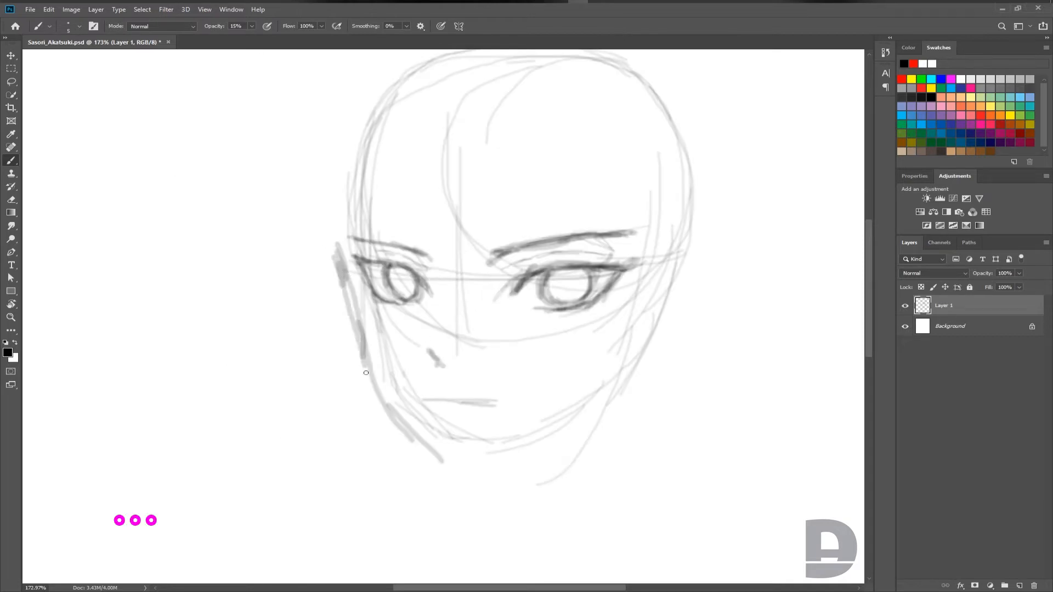
{"action": "mouse_move", "coordinate": [369, 305]}
{"action": "left_mouse_down"}
{"action": "mouse_move", "coordinate": [362, 359]}
{"action": "mouse_move", "coordinate": [368, 308]}
{"action": "mouse_move", "coordinate": [373, 384]}
{"action": "mouse_move", "coordinate": [425, 447]}
{"action": "left_mouse_up"}
{"action": "left_click_drag", "start_coordinate": [386, 408], "coordinate": [455, 475]}
{"action": "mouse_move", "coordinate": [403, 428]}
{"action": "left_mouse_down"}
{"action": "mouse_move", "coordinate": [480, 472]}
{"action": "mouse_move", "coordinate": [535, 475]}
{"action": "mouse_move", "coordinate": [570, 453]}
{"action": "left_mouse_up"}
{"action": "mouse_move", "coordinate": [493, 479]}
{"action": "left_mouse_down"}
{"action": "mouse_move", "coordinate": [564, 455]}
{"action": "mouse_move", "coordinate": [643, 406]}
{"action": "left_mouse_up"}
{"action": "mouse_move", "coordinate": [573, 458]}
{"action": "left_mouse_down"}
{"action": "mouse_move", "coordinate": [669, 369]}
{"action": "mouse_move", "coordinate": [650, 403]}
{"action": "left_mouse_up"}
{"action": "left_click_drag", "start_coordinate": [661, 324], "coordinate": [624, 424]}
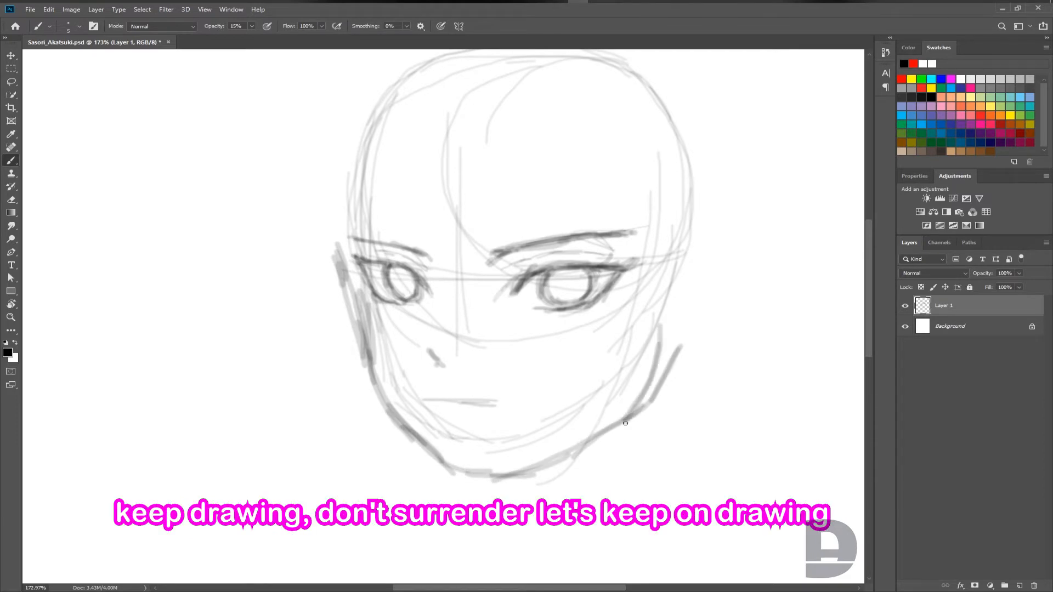
{"action": "left_click_drag", "start_coordinate": [671, 342], "coordinate": [615, 428]}
Step: Erase the nose, mouth and construction lines inside the lower half of the face
{"action": "key", "text": "e"}
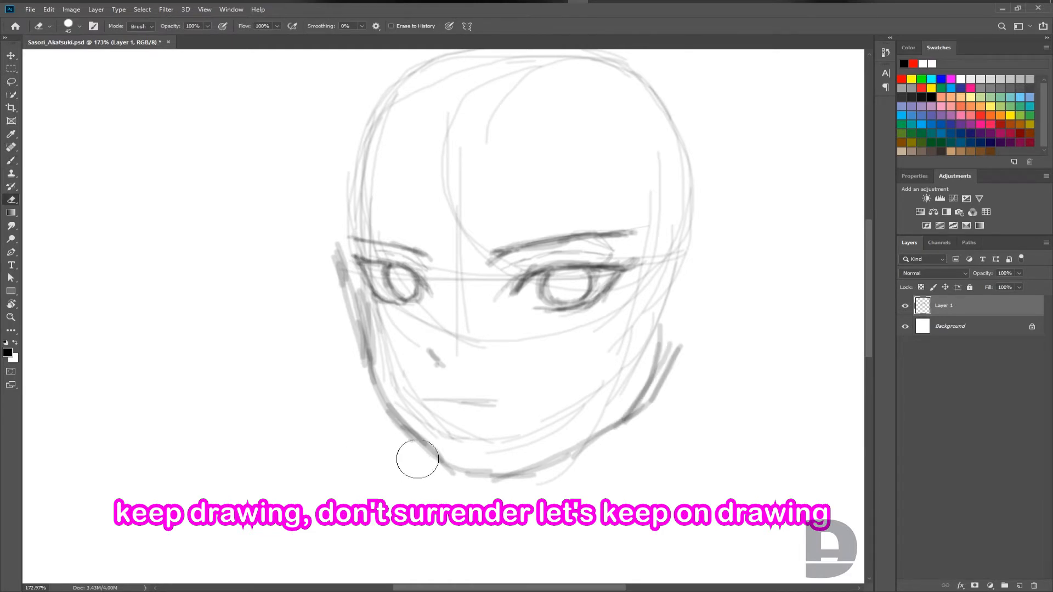
{"action": "mouse_move", "coordinate": [422, 403]}
{"action": "left_mouse_down"}
{"action": "mouse_move", "coordinate": [482, 399]}
{"action": "mouse_move", "coordinate": [428, 334]}
{"action": "mouse_move", "coordinate": [389, 335]}
{"action": "mouse_move", "coordinate": [482, 418]}
{"action": "mouse_move", "coordinate": [625, 350]}
{"action": "mouse_move", "coordinate": [496, 426]}
{"action": "left_mouse_up"}
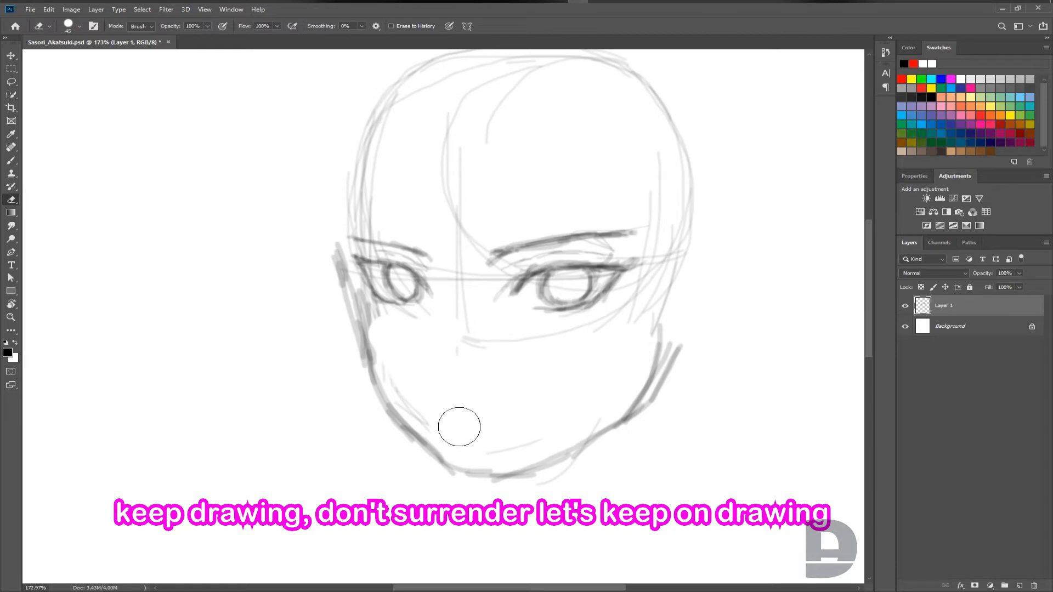
Step: Brush a thicker arched stroke along and above the left eyebrow
{"action": "key", "text": "b"}
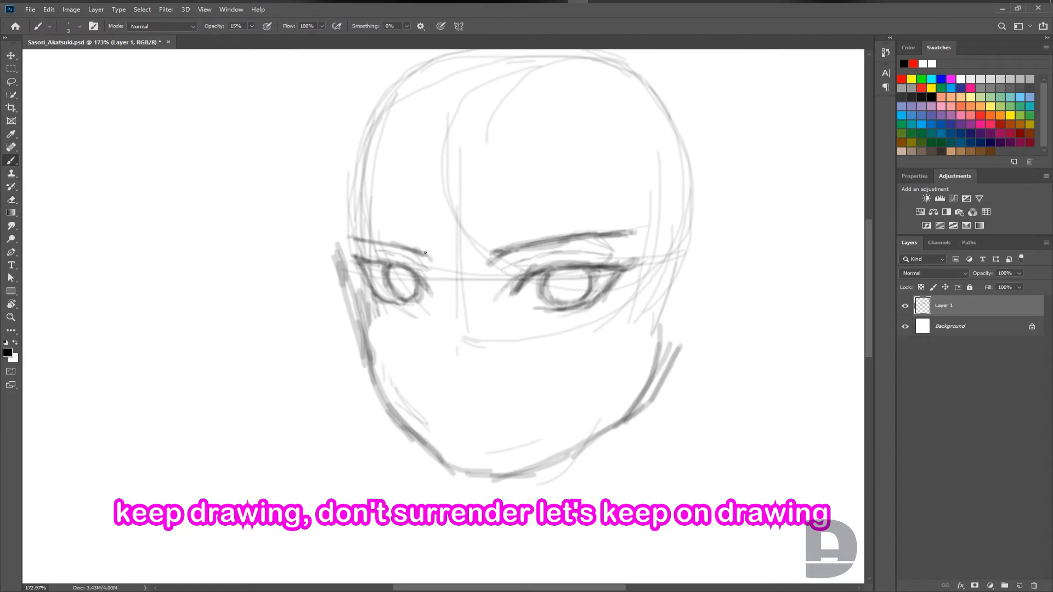
{"action": "mouse_move", "coordinate": [425, 252]}
{"action": "left_mouse_down"}
{"action": "mouse_move", "coordinate": [433, 266]}
{"action": "mouse_move", "coordinate": [344, 227]}
{"action": "mouse_move", "coordinate": [423, 244]}
{"action": "left_mouse_up"}
{"action": "key", "text": "bracketright"}
{"action": "mouse_move", "coordinate": [357, 232]}
{"action": "left_mouse_down"}
{"action": "mouse_move", "coordinate": [440, 265]}
{"action": "mouse_move", "coordinate": [430, 259]}
{"action": "left_mouse_up"}
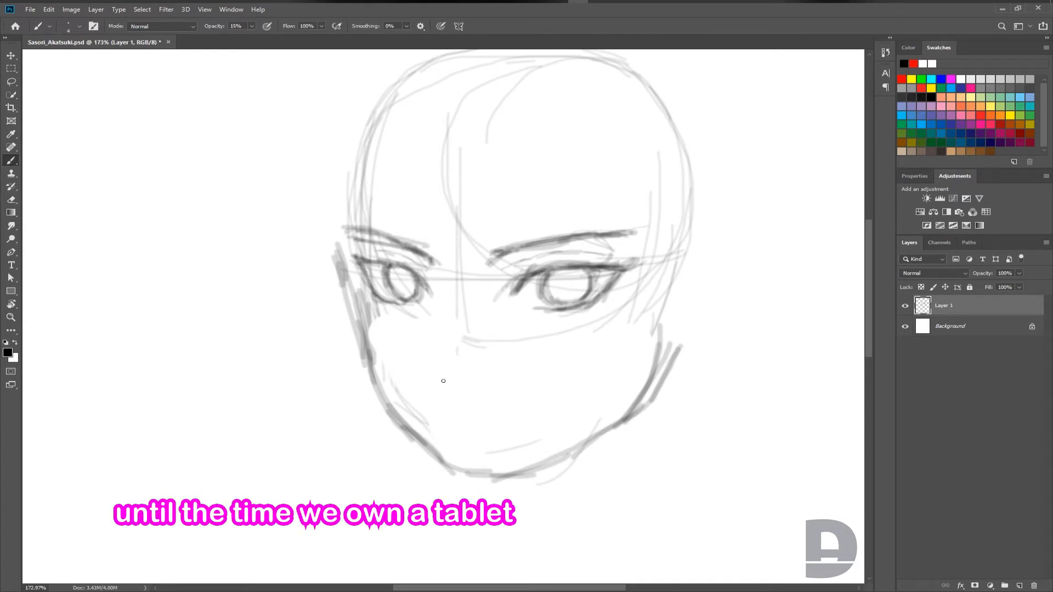
Step: Draw the nose marks and mouth line, then extend the left face contour upward past the temple
{"action": "left_click_drag", "start_coordinate": [444, 378], "coordinate": [458, 393]}
{"action": "mouse_move", "coordinate": [446, 377]}
{"action": "left_mouse_down"}
{"action": "mouse_move", "coordinate": [461, 415]}
{"action": "mouse_move", "coordinate": [535, 420]}
{"action": "mouse_move", "coordinate": [452, 411]}
{"action": "mouse_move", "coordinate": [521, 416]}
{"action": "left_mouse_up"}
{"action": "scroll", "coordinate": [540, 358], "scroll_direction": "up", "scroll_amount": 2}
{"action": "key", "text": "bracketright"}
{"action": "left_click_drag", "start_coordinate": [349, 290], "coordinate": [329, 217]}
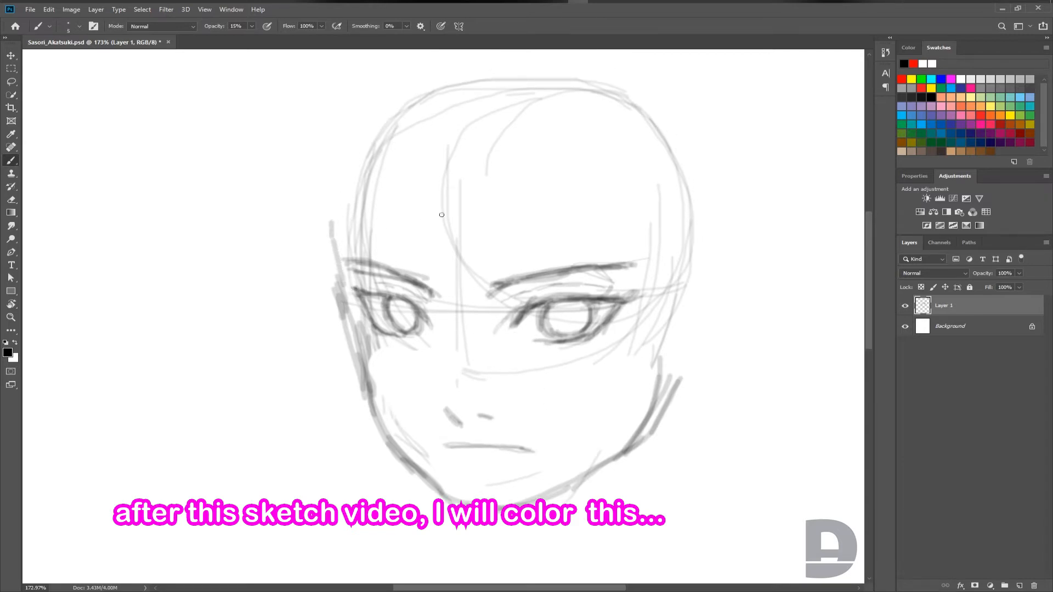
Step: Draw a thin hair strand down the forehead toward the inner end of the left eyebrow
{"action": "scroll", "coordinate": [450, 220], "scroll_direction": "up", "scroll_amount": 3}
{"action": "left_click_drag", "start_coordinate": [414, 207], "coordinate": [441, 319]}
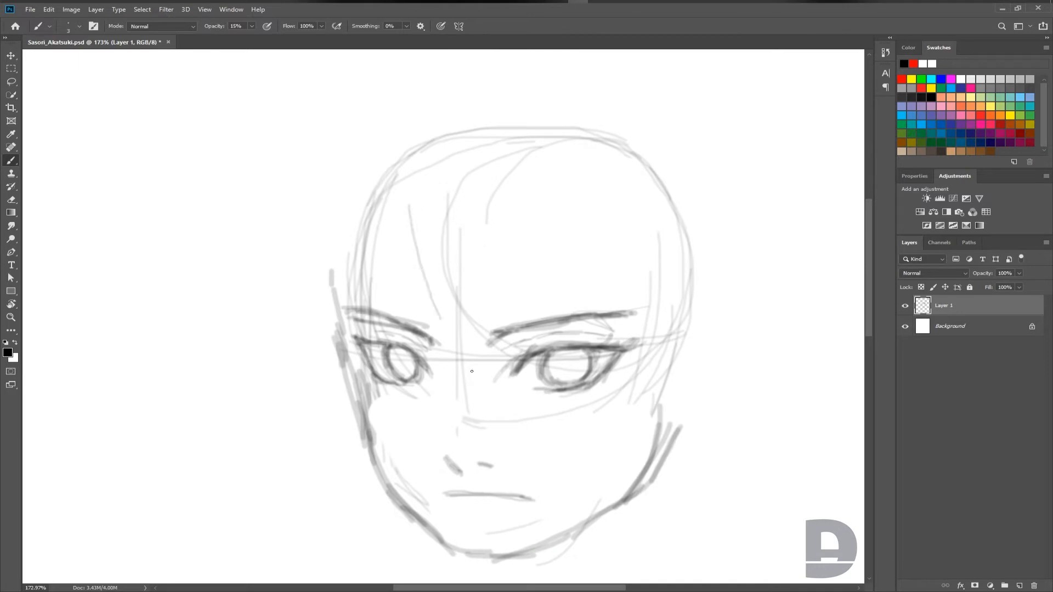
{"action": "mouse_move", "coordinate": [410, 214]}
{"action": "left_mouse_down"}
{"action": "mouse_move", "coordinate": [441, 329]}
{"action": "mouse_move", "coordinate": [475, 362]}
{"action": "mouse_move", "coordinate": [443, 281]}
{"action": "mouse_move", "coordinate": [461, 340]}
{"action": "left_mouse_up"}
{"action": "left_click_drag", "start_coordinate": [437, 279], "coordinate": [507, 387]}
{"action": "left_click_drag", "start_coordinate": [491, 341], "coordinate": [478, 277]}
{"action": "left_click_drag", "start_coordinate": [479, 251], "coordinate": [591, 321]}
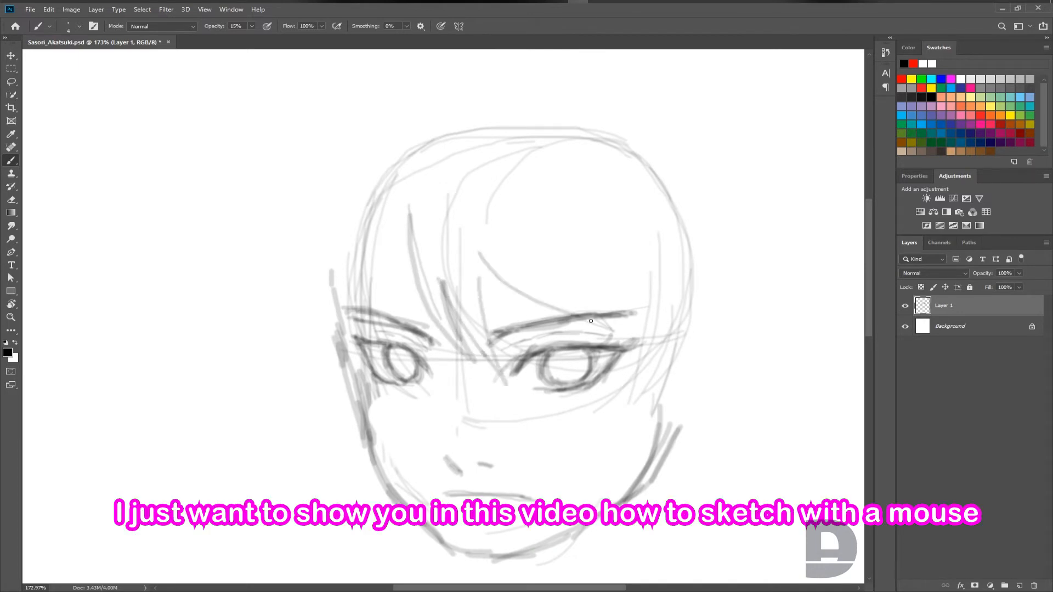
{"action": "key", "text": "ctrl+z"}
{"action": "key", "text": "ctrl+z"}
{"action": "key", "text": "ctrl+z"}
{"action": "key", "text": "ctrl+z"}
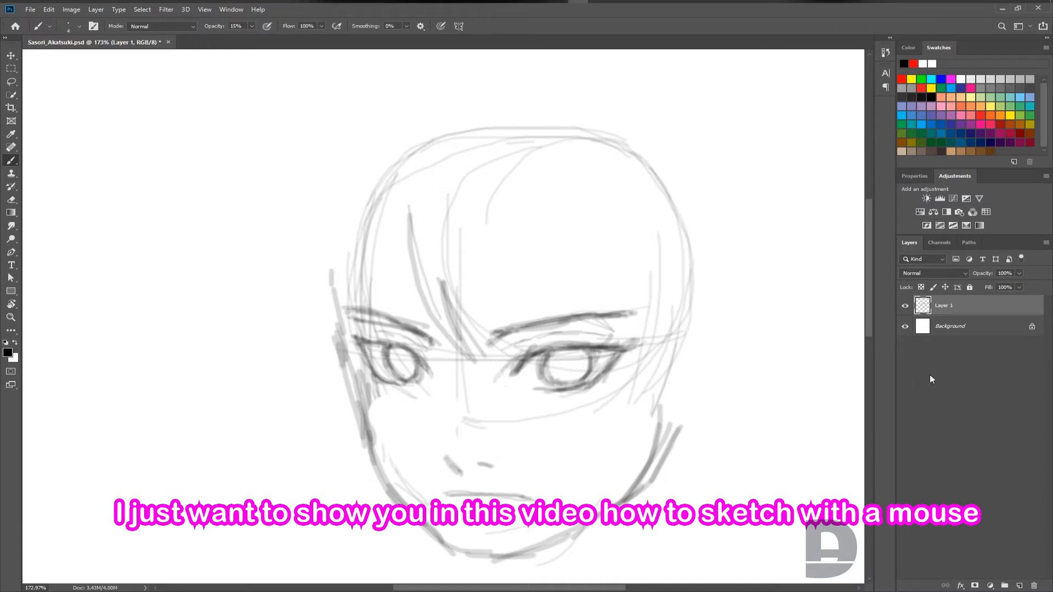
{"action": "key", "text": "ctrl+z"}
{"action": "key", "text": "ctrl+z"}
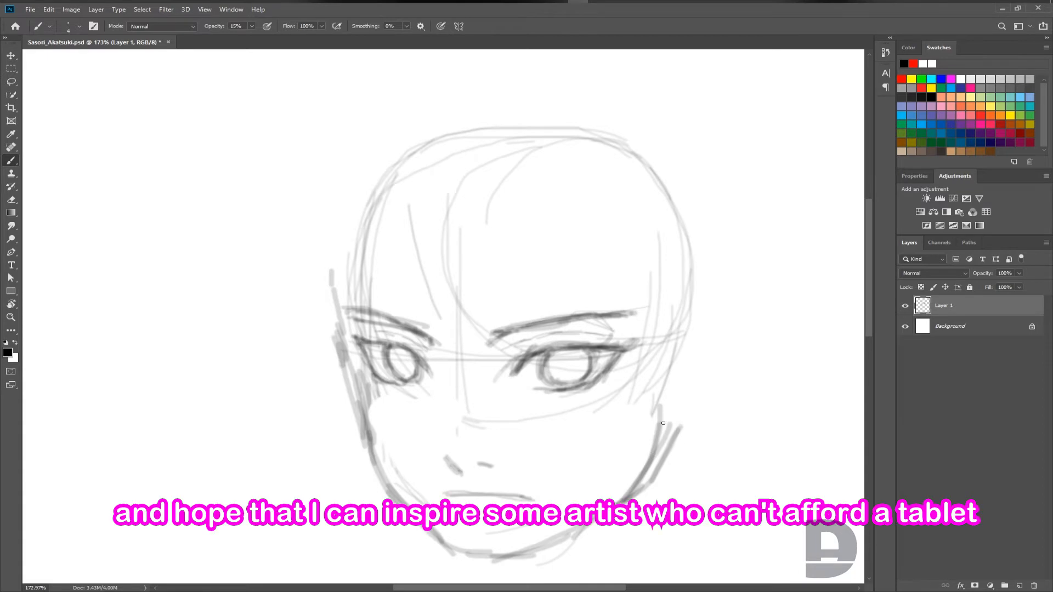
Step: Draw the ear outline beside the right side of the head, reaching down to the jaw
{"action": "mouse_move", "coordinate": [690, 359]}
{"action": "left_mouse_down"}
{"action": "mouse_move", "coordinate": [722, 324]}
{"action": "mouse_move", "coordinate": [728, 351]}
{"action": "mouse_move", "coordinate": [696, 357]}
{"action": "mouse_move", "coordinate": [731, 324]}
{"action": "mouse_move", "coordinate": [740, 373]}
{"action": "mouse_move", "coordinate": [695, 434]}
{"action": "mouse_move", "coordinate": [663, 446]}
{"action": "mouse_move", "coordinate": [686, 433]}
{"action": "mouse_move", "coordinate": [670, 424]}
{"action": "mouse_move", "coordinate": [655, 465]}
{"action": "left_mouse_up"}
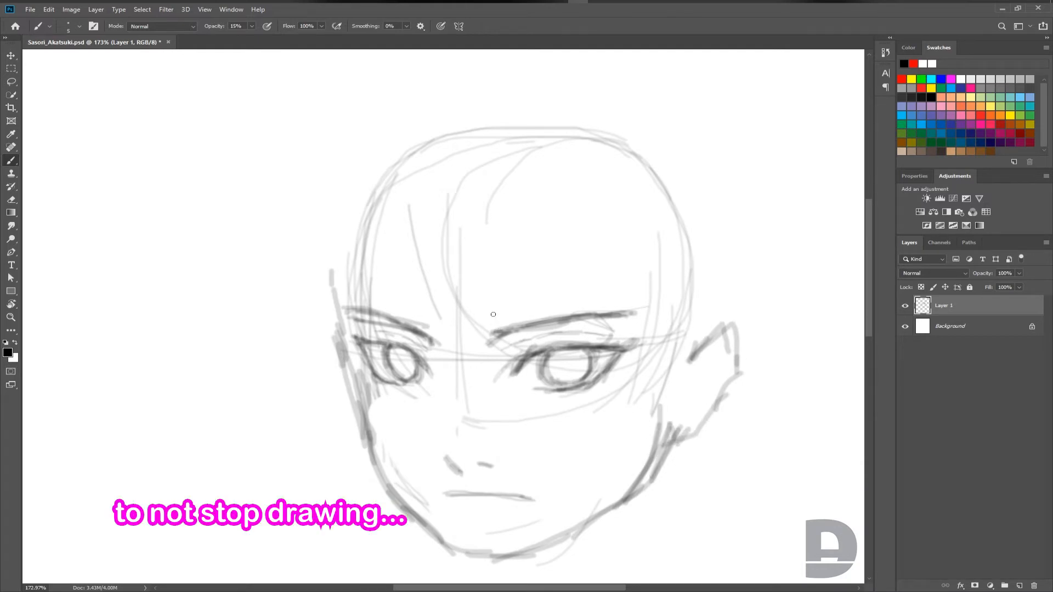
Step: Draw pointed bang strands from the left forehead down to between the eyebrows with a larger brush
{"action": "mouse_move", "coordinate": [393, 216]}
{"action": "left_mouse_down"}
{"action": "mouse_move", "coordinate": [445, 345]}
{"action": "mouse_move", "coordinate": [458, 355]}
{"action": "left_mouse_up"}
{"action": "key", "text": "bracketright"}
{"action": "key", "text": "bracketright"}
{"action": "key", "text": "bracketright"}
{"action": "mouse_move", "coordinate": [408, 247]}
{"action": "left_mouse_down"}
{"action": "mouse_move", "coordinate": [424, 303]}
{"action": "mouse_move", "coordinate": [459, 356]}
{"action": "left_mouse_up"}
{"action": "mouse_move", "coordinate": [459, 356]}
{"action": "left_mouse_down"}
{"action": "mouse_move", "coordinate": [440, 290]}
{"action": "mouse_move", "coordinate": [498, 362]}
{"action": "left_mouse_up"}
Step: Sketch pointed bangs over the right eyebrow and side strands falling in front of the ear with a smaller brush
{"action": "key", "text": "bracketleft"}
{"action": "key", "text": "bracketleft"}
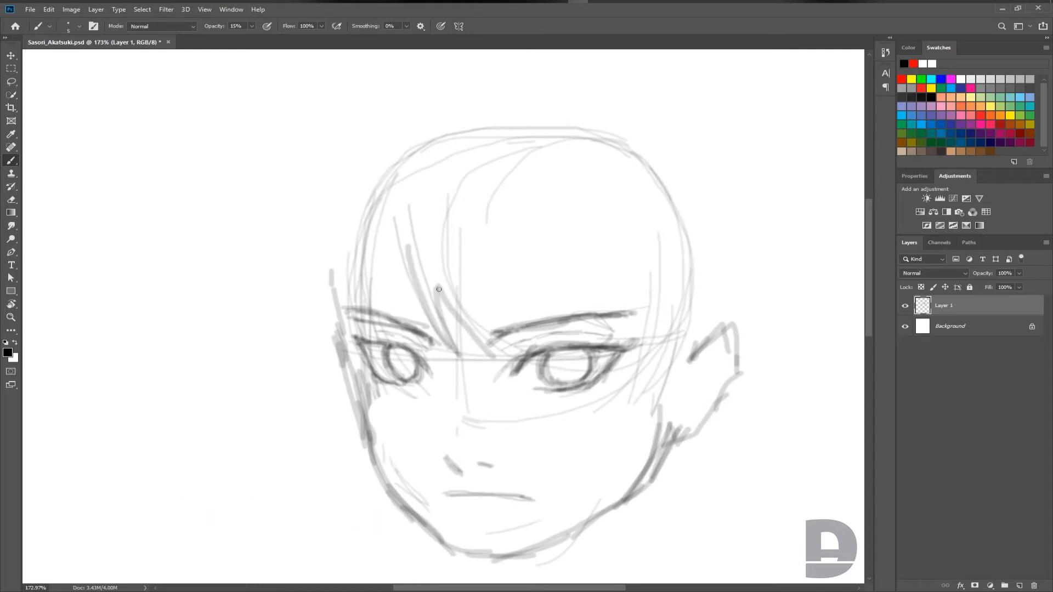
{"action": "mouse_move", "coordinate": [423, 276]}
{"action": "left_mouse_down"}
{"action": "mouse_move", "coordinate": [493, 357]}
{"action": "mouse_move", "coordinate": [472, 261]}
{"action": "mouse_move", "coordinate": [570, 313]}
{"action": "left_mouse_up"}
{"action": "left_click_drag", "start_coordinate": [504, 278], "coordinate": [572, 331]}
{"action": "mouse_move", "coordinate": [524, 236]}
{"action": "left_mouse_down"}
{"action": "mouse_move", "coordinate": [628, 347]}
{"action": "mouse_move", "coordinate": [621, 334]}
{"action": "mouse_move", "coordinate": [630, 391]}
{"action": "mouse_move", "coordinate": [653, 345]}
{"action": "left_mouse_up"}
{"action": "mouse_move", "coordinate": [652, 352]}
{"action": "left_mouse_down"}
{"action": "mouse_move", "coordinate": [620, 416]}
{"action": "mouse_move", "coordinate": [665, 372]}
{"action": "left_mouse_up"}
{"action": "mouse_move", "coordinate": [665, 372]}
{"action": "left_mouse_down"}
{"action": "mouse_move", "coordinate": [638, 453]}
{"action": "mouse_move", "coordinate": [716, 310]}
{"action": "mouse_move", "coordinate": [683, 409]}
{"action": "mouse_move", "coordinate": [673, 413]}
{"action": "mouse_move", "coordinate": [706, 325]}
{"action": "mouse_move", "coordinate": [652, 445]}
{"action": "left_mouse_up"}
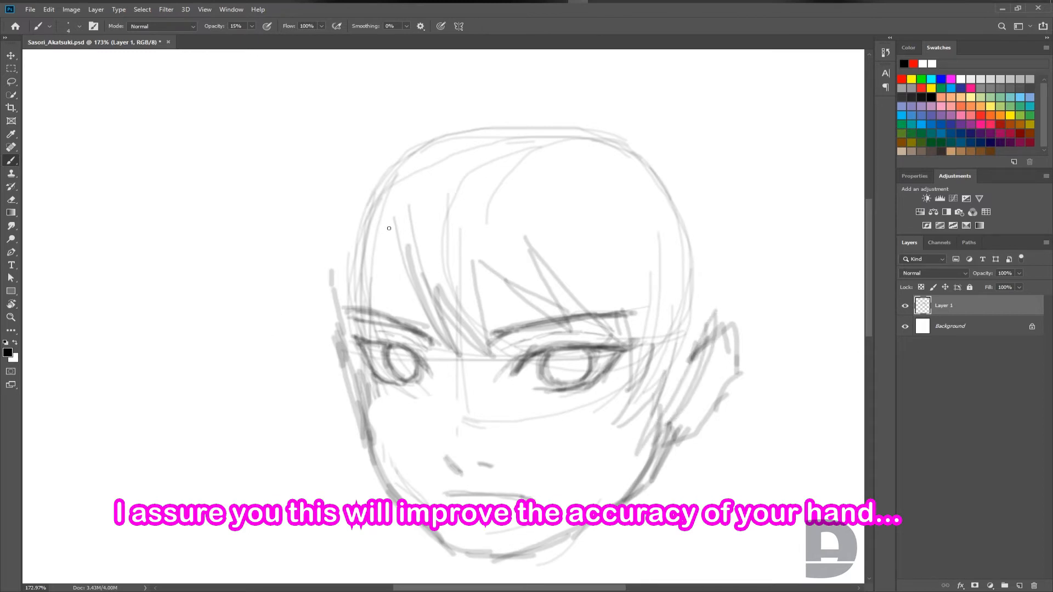
Step: Sketch hair strands at the left temple with spiky tufts outside it, and add strokes in front of the ear
{"action": "left_click_drag", "start_coordinate": [397, 245], "coordinate": [415, 319]}
{"action": "left_click_drag", "start_coordinate": [406, 162], "coordinate": [388, 296]}
{"action": "mouse_move", "coordinate": [400, 260]}
{"action": "left_mouse_down"}
{"action": "mouse_move", "coordinate": [430, 359]}
{"action": "mouse_move", "coordinate": [353, 228]}
{"action": "mouse_move", "coordinate": [341, 339]}
{"action": "mouse_move", "coordinate": [373, 409]}
{"action": "mouse_move", "coordinate": [317, 333]}
{"action": "mouse_move", "coordinate": [329, 358]}
{"action": "left_mouse_up"}
{"action": "mouse_move", "coordinate": [384, 429]}
{"action": "left_mouse_down"}
{"action": "mouse_move", "coordinate": [327, 397]}
{"action": "mouse_move", "coordinate": [293, 347]}
{"action": "mouse_move", "coordinate": [284, 280]}
{"action": "mouse_move", "coordinate": [273, 365]}
{"action": "mouse_move", "coordinate": [271, 249]}
{"action": "left_mouse_up"}
{"action": "mouse_move", "coordinate": [272, 249]}
{"action": "left_mouse_down"}
{"action": "mouse_move", "coordinate": [225, 322]}
{"action": "mouse_move", "coordinate": [271, 205]}
{"action": "left_mouse_up"}
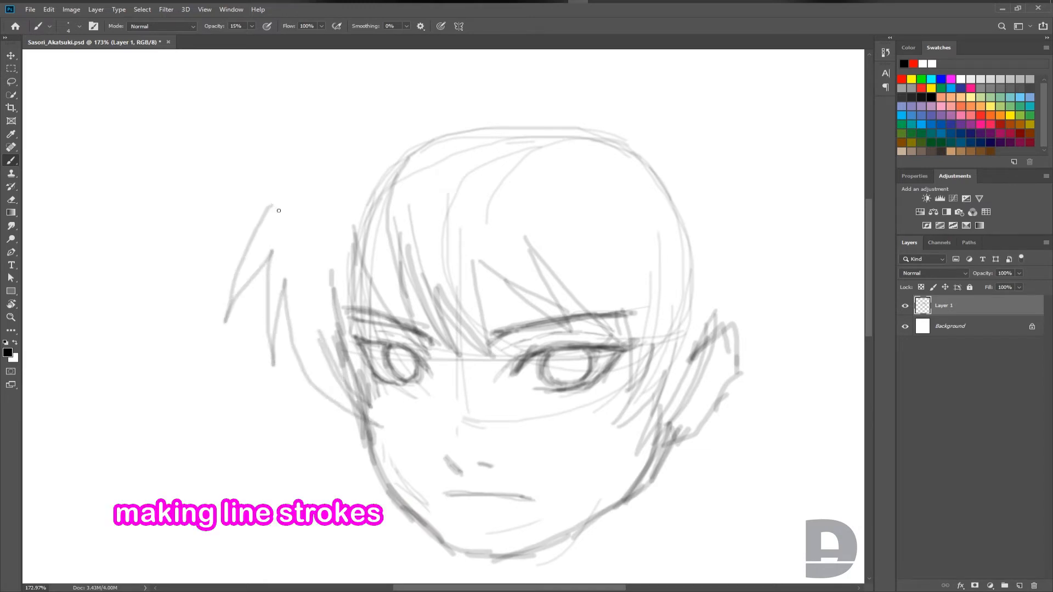
{"action": "scroll", "coordinate": [366, 256], "scroll_direction": "down", "scroll_amount": 3}
{"action": "mouse_move", "coordinate": [706, 270]}
{"action": "left_mouse_down"}
{"action": "mouse_move", "coordinate": [701, 329]}
{"action": "mouse_move", "coordinate": [700, 282]}
{"action": "mouse_move", "coordinate": [677, 351]}
{"action": "mouse_move", "coordinate": [648, 379]}
{"action": "left_mouse_up"}
Step: Shade the irises, add dark pupils in both eyes and darken the right eye's upper lash line
{"action": "scroll", "coordinate": [603, 385], "scroll_direction": "down", "scroll_amount": 3}
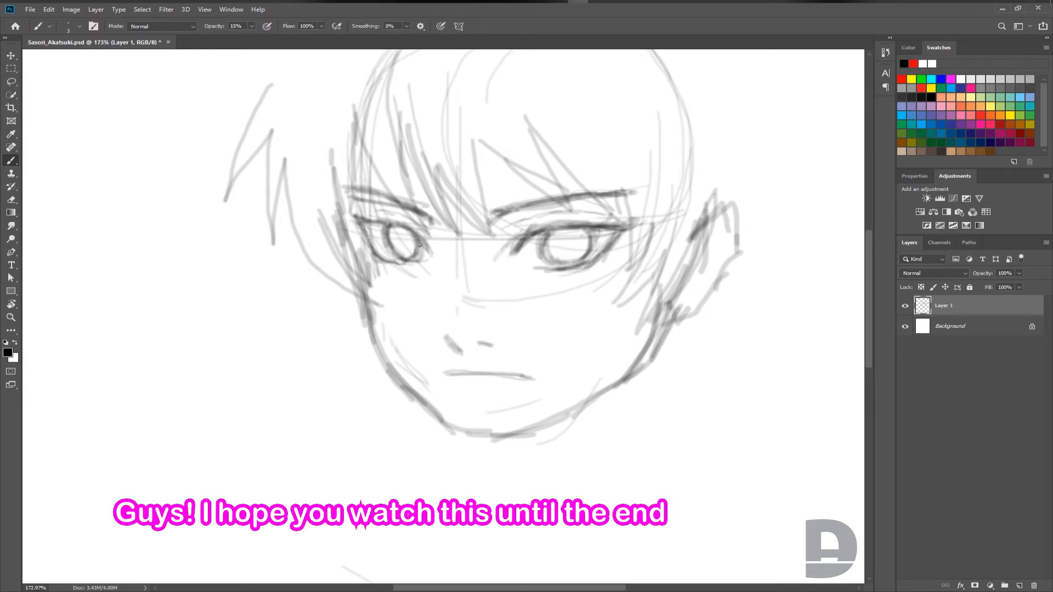
{"action": "mouse_move", "coordinate": [420, 246]}
{"action": "left_mouse_down"}
{"action": "mouse_move", "coordinate": [418, 258]}
{"action": "mouse_move", "coordinate": [415, 240]}
{"action": "mouse_move", "coordinate": [407, 252]}
{"action": "mouse_move", "coordinate": [395, 238]}
{"action": "mouse_move", "coordinate": [409, 255]}
{"action": "left_mouse_up"}
{"action": "mouse_move", "coordinate": [548, 236]}
{"action": "left_mouse_down"}
{"action": "mouse_move", "coordinate": [569, 259]}
{"action": "mouse_move", "coordinate": [547, 249]}
{"action": "mouse_move", "coordinate": [550, 232]}
{"action": "mouse_move", "coordinate": [568, 228]}
{"action": "mouse_move", "coordinate": [543, 228]}
{"action": "mouse_move", "coordinate": [568, 223]}
{"action": "mouse_move", "coordinate": [529, 236]}
{"action": "mouse_move", "coordinate": [580, 223]}
{"action": "mouse_move", "coordinate": [528, 236]}
{"action": "mouse_move", "coordinate": [626, 224]}
{"action": "mouse_move", "coordinate": [582, 233]}
{"action": "mouse_move", "coordinate": [587, 245]}
{"action": "mouse_move", "coordinate": [581, 232]}
{"action": "mouse_move", "coordinate": [583, 250]}
{"action": "mouse_move", "coordinate": [561, 247]}
{"action": "left_mouse_up"}
{"action": "key", "text": "bracketleft"}
{"action": "key", "text": "bracketleft"}
{"action": "key", "text": "bracketright"}
{"action": "key", "text": "bracketright"}
{"action": "key", "text": "bracketright"}
{"action": "key", "text": "bracketright"}
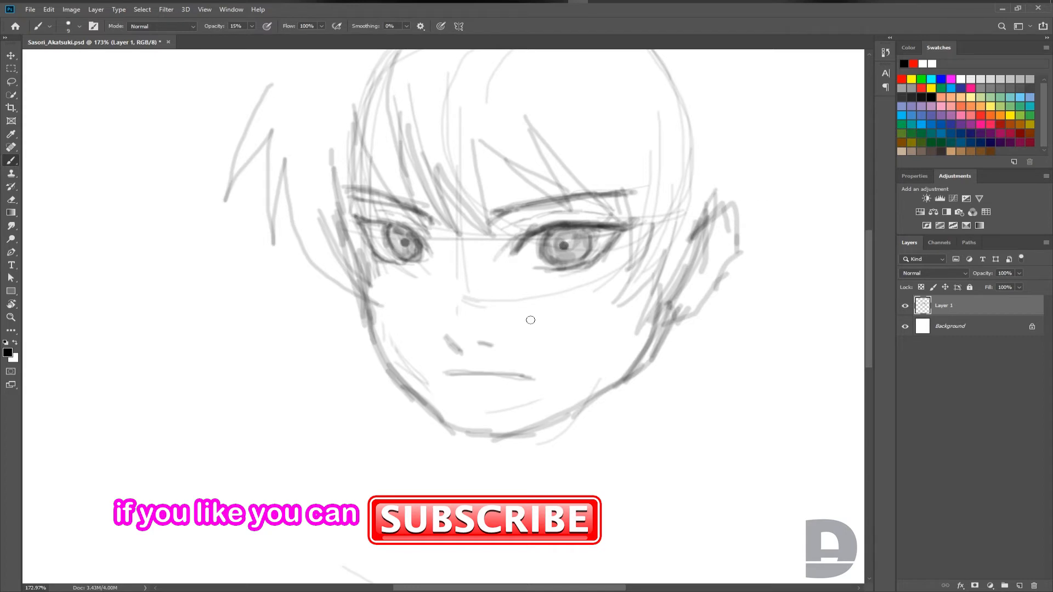
Step: Darken the jaw contour from below the ear down to the chin with a smaller brush
{"action": "left_click_drag", "start_coordinate": [626, 376], "coordinate": [616, 387]}
{"action": "key", "text": "bracketleft"}
{"action": "key", "text": "bracketleft"}
{"action": "key", "text": "bracketleft"}
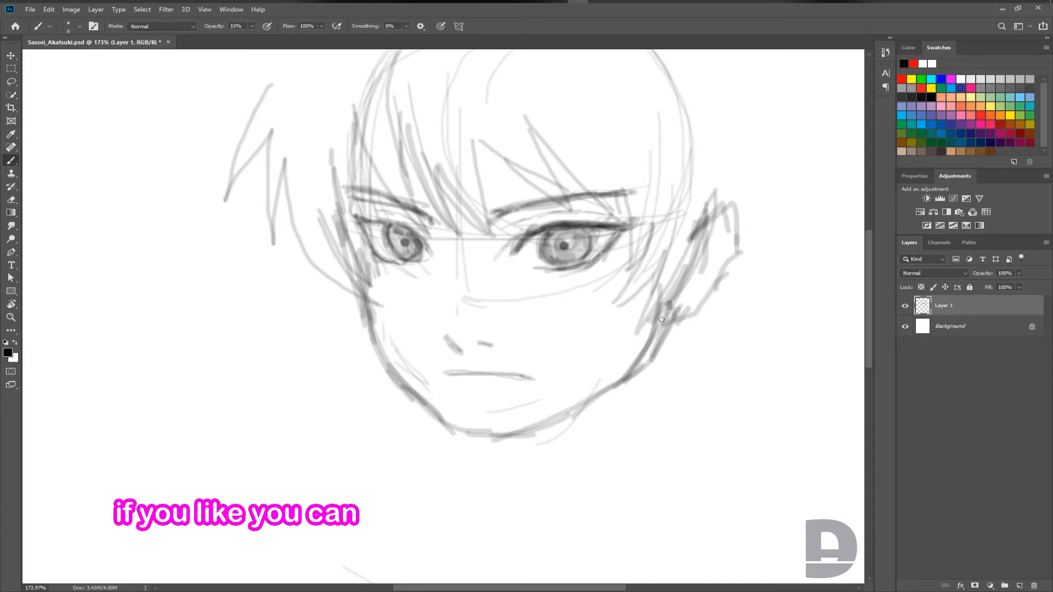
{"action": "mouse_move", "coordinate": [666, 323]}
{"action": "left_mouse_down"}
{"action": "mouse_move", "coordinate": [643, 370]}
{"action": "mouse_move", "coordinate": [591, 403]}
{"action": "mouse_move", "coordinate": [527, 431]}
{"action": "mouse_move", "coordinate": [465, 435]}
{"action": "left_mouse_up"}
Step: Draw short neck strokes under the chin and a curved back neck line descending from below the ear
{"action": "scroll", "coordinate": [633, 485], "scroll_direction": "down", "scroll_amount": 1}
{"action": "mouse_move", "coordinate": [517, 413]}
{"action": "left_mouse_down"}
{"action": "mouse_move", "coordinate": [533, 438]}
{"action": "mouse_move", "coordinate": [523, 437]}
{"action": "left_mouse_up"}
{"action": "mouse_move", "coordinate": [548, 397]}
{"action": "left_mouse_down"}
{"action": "mouse_move", "coordinate": [529, 418]}
{"action": "mouse_move", "coordinate": [535, 428]}
{"action": "left_mouse_up"}
{"action": "left_click_drag", "start_coordinate": [680, 290], "coordinate": [713, 424]}
{"action": "left_click_drag", "start_coordinate": [678, 315], "coordinate": [713, 431]}
Step: Thicken the upper edge of the outermost hair spike on the left side of the head
{"action": "scroll", "coordinate": [691, 384], "scroll_direction": "down", "scroll_amount": 3}
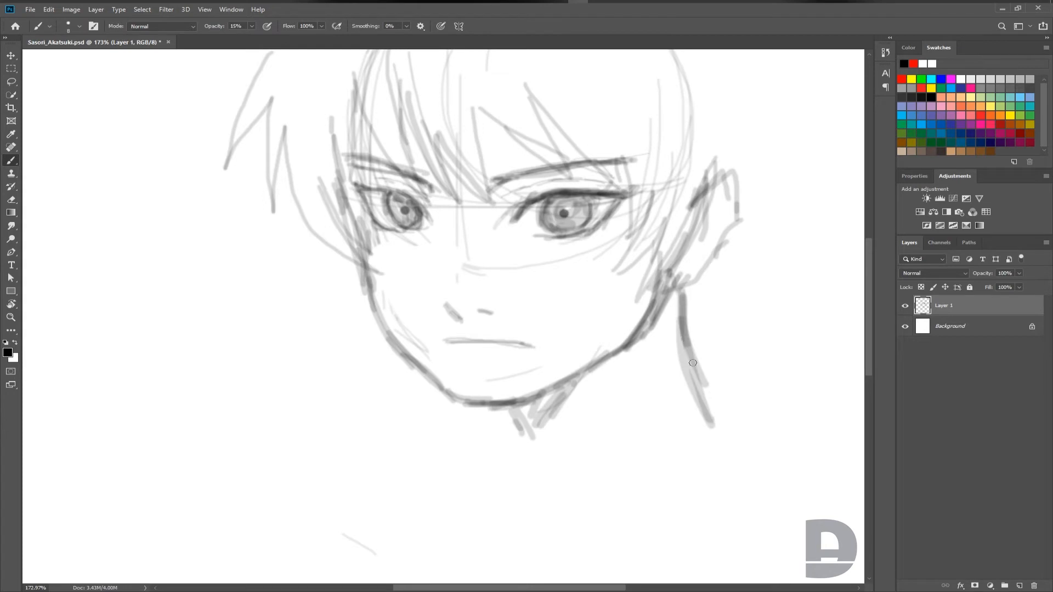
{"action": "scroll", "coordinate": [584, 415], "scroll_direction": "down", "scroll_amount": 2}
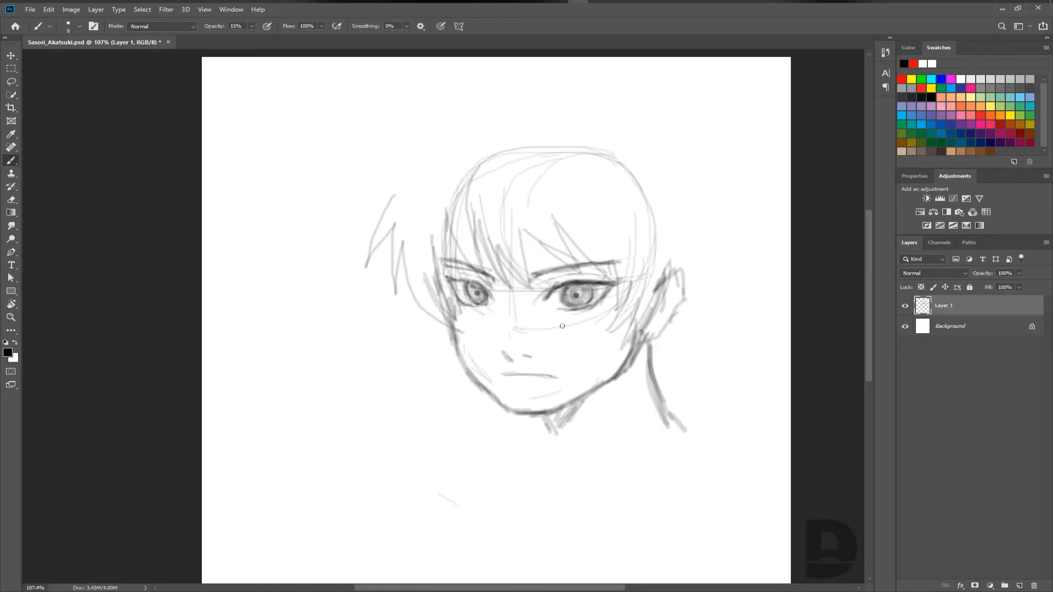
{"action": "left_click_drag", "start_coordinate": [401, 189], "coordinate": [379, 222]}
Step: Darken the ear and draw zigzag hair behind it from the neck up the right side of the head
{"action": "scroll", "coordinate": [681, 287], "scroll_direction": "up", "scroll_amount": 3}
{"action": "mouse_move", "coordinate": [675, 268]}
{"action": "left_mouse_down"}
{"action": "mouse_move", "coordinate": [660, 286]}
{"action": "mouse_move", "coordinate": [685, 305]}
{"action": "mouse_move", "coordinate": [635, 369]}
{"action": "left_mouse_up"}
{"action": "mouse_move", "coordinate": [680, 319]}
{"action": "left_mouse_down"}
{"action": "mouse_move", "coordinate": [696, 282]}
{"action": "mouse_move", "coordinate": [717, 311]}
{"action": "mouse_move", "coordinate": [718, 252]}
{"action": "left_mouse_up"}
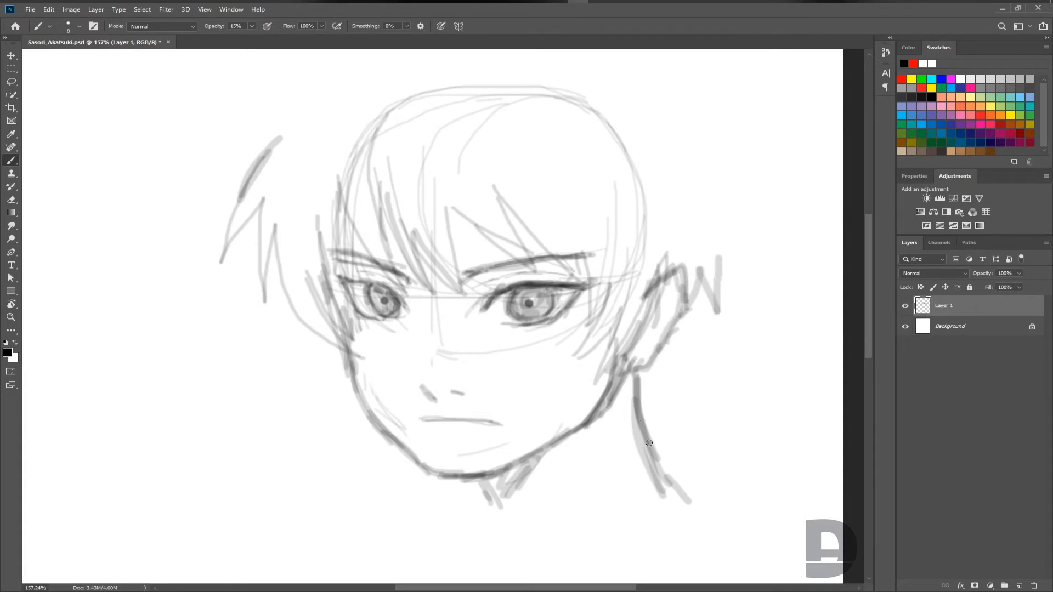
{"action": "mouse_move", "coordinate": [649, 443]}
{"action": "left_mouse_down"}
{"action": "mouse_move", "coordinate": [665, 373]}
{"action": "mouse_move", "coordinate": [660, 387]}
{"action": "mouse_move", "coordinate": [690, 408]}
{"action": "mouse_move", "coordinate": [698, 341]}
{"action": "mouse_move", "coordinate": [719, 349]}
{"action": "mouse_move", "coordinate": [716, 327]}
{"action": "mouse_move", "coordinate": [733, 325]}
{"action": "mouse_move", "coordinate": [734, 260]}
{"action": "mouse_move", "coordinate": [728, 330]}
{"action": "mouse_move", "coordinate": [735, 361]}
{"action": "mouse_move", "coordinate": [752, 370]}
{"action": "mouse_move", "coordinate": [740, 252]}
{"action": "left_mouse_up"}
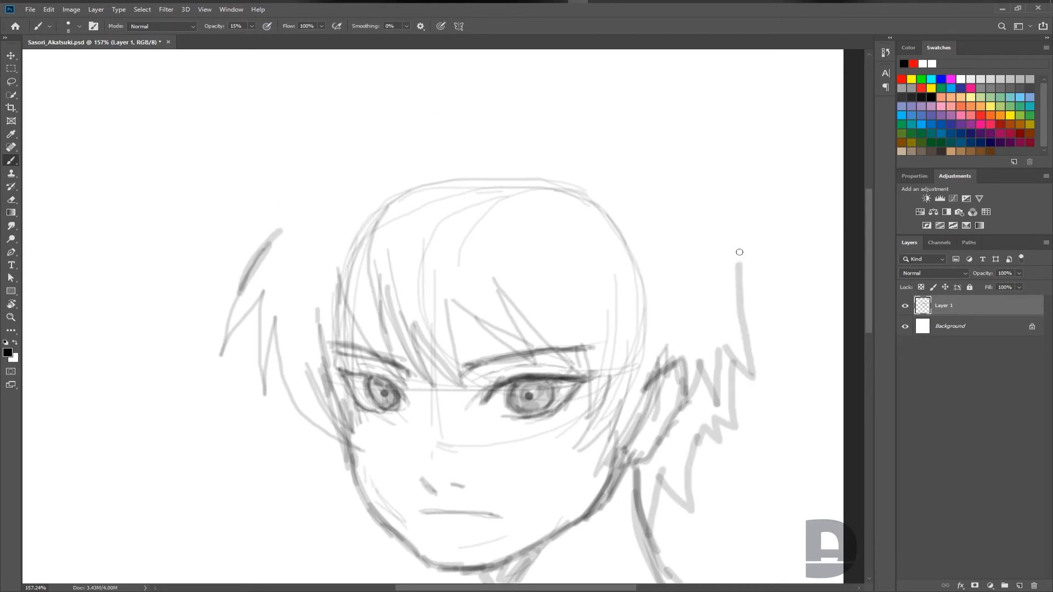
Step: Sketch spiky hair tufts at the upper left of the head and start the hair outline over the crown
{"action": "left_click_drag", "start_coordinate": [300, 208], "coordinate": [235, 253]}
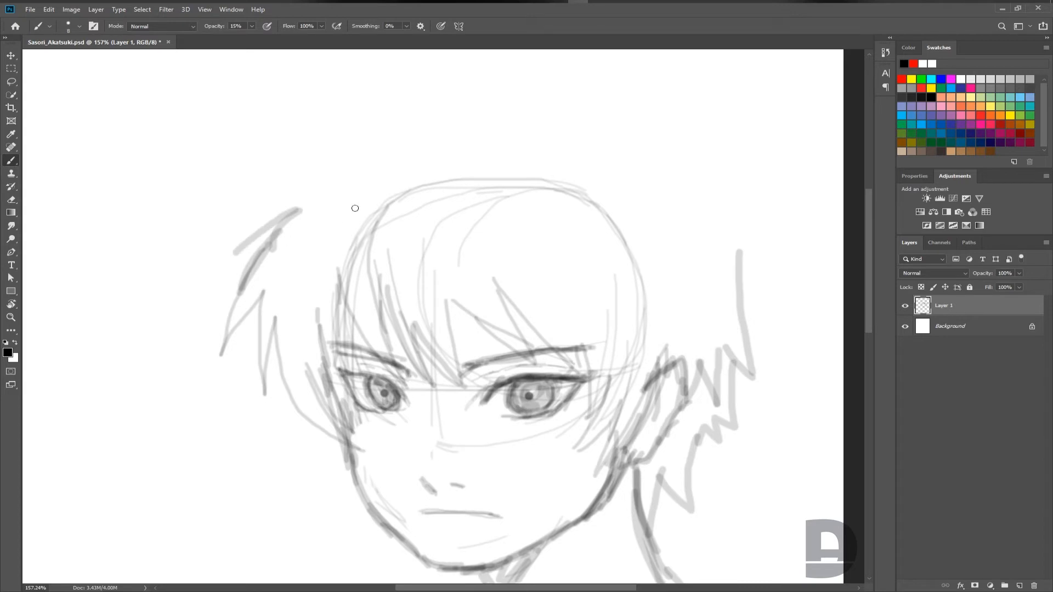
{"action": "left_click_drag", "start_coordinate": [354, 207], "coordinate": [331, 281]}
{"action": "left_click_drag", "start_coordinate": [330, 222], "coordinate": [319, 258]}
{"action": "left_click_drag", "start_coordinate": [310, 214], "coordinate": [318, 271]}
{"action": "mouse_move", "coordinate": [329, 182]}
{"action": "left_mouse_down"}
{"action": "mouse_move", "coordinate": [311, 215]}
{"action": "mouse_move", "coordinate": [305, 178]}
{"action": "mouse_move", "coordinate": [250, 210]}
{"action": "mouse_move", "coordinate": [282, 186]}
{"action": "left_mouse_up"}
{"action": "mouse_move", "coordinate": [215, 214]}
{"action": "left_mouse_down"}
{"action": "mouse_move", "coordinate": [326, 155]}
{"action": "mouse_move", "coordinate": [364, 149]}
{"action": "left_mouse_up"}
{"action": "left_click_drag", "start_coordinate": [293, 172], "coordinate": [421, 135]}
{"action": "left_click_drag", "start_coordinate": [347, 151], "coordinate": [511, 118]}
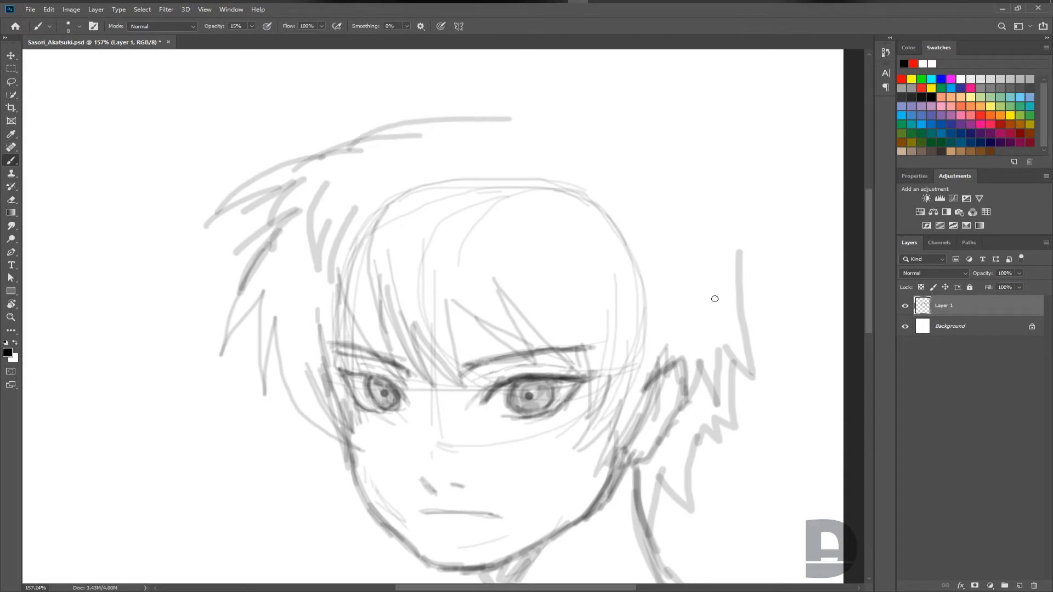
Step: Draw overlapping curved strokes for the outer hair outline on the upper right of the head
{"action": "left_click_drag", "start_coordinate": [715, 299], "coordinate": [689, 178]}
{"action": "left_click_drag", "start_coordinate": [715, 246], "coordinate": [658, 163]}
{"action": "mouse_move", "coordinate": [556, 105]}
{"action": "left_mouse_down"}
{"action": "mouse_move", "coordinate": [700, 206]}
{"action": "mouse_move", "coordinate": [686, 223]}
{"action": "mouse_move", "coordinate": [741, 265]}
{"action": "mouse_move", "coordinate": [568, 107]}
{"action": "left_mouse_up"}
Step: Draw the crown of the hair above the head with long curves ending in spikes on the left
{"action": "left_click_drag", "start_coordinate": [635, 188], "coordinate": [396, 72]}
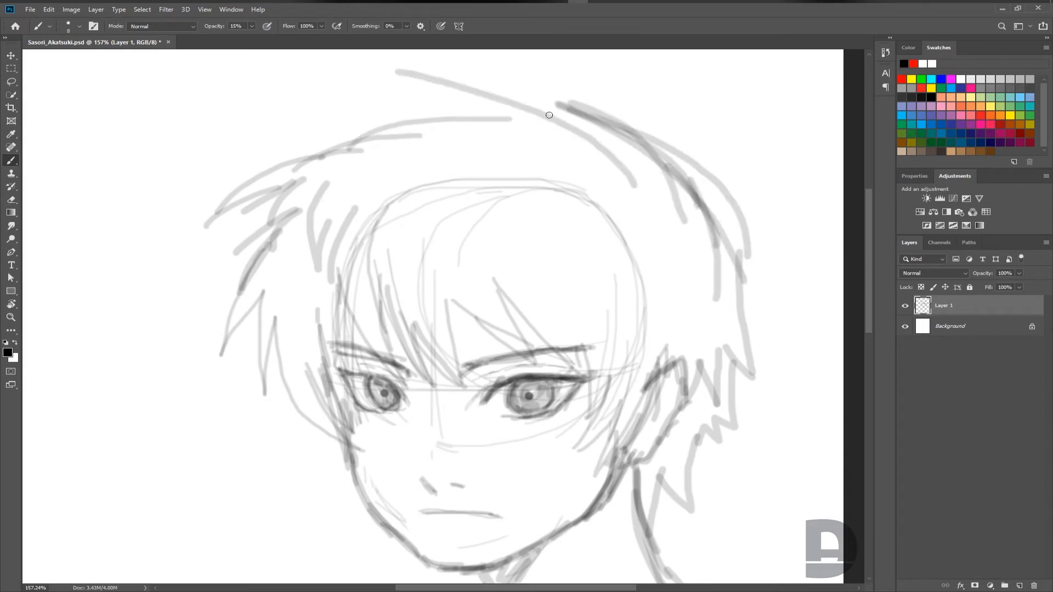
{"action": "left_click_drag", "start_coordinate": [549, 115], "coordinate": [322, 119]}
{"action": "left_click_drag", "start_coordinate": [456, 88], "coordinate": [324, 151]}
{"action": "left_click_drag", "start_coordinate": [365, 106], "coordinate": [321, 156]}
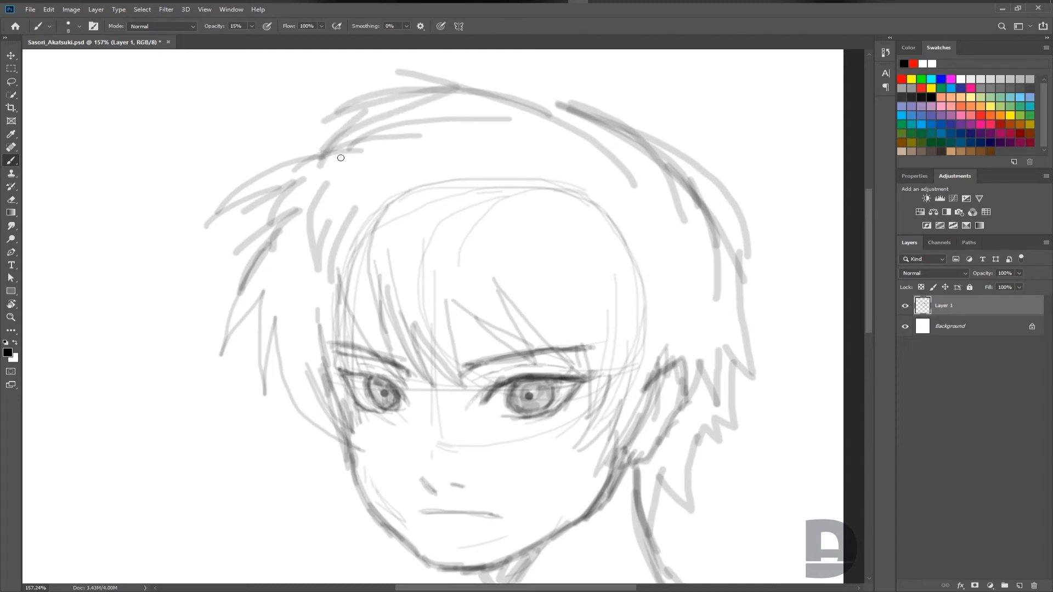
Step: Darken the mouth line and sketch a small shadow beneath the lower lip
{"action": "scroll", "coordinate": [356, 170], "scroll_direction": "down", "scroll_amount": 3}
{"action": "scroll", "coordinate": [412, 181], "scroll_direction": "down", "scroll_amount": 1}
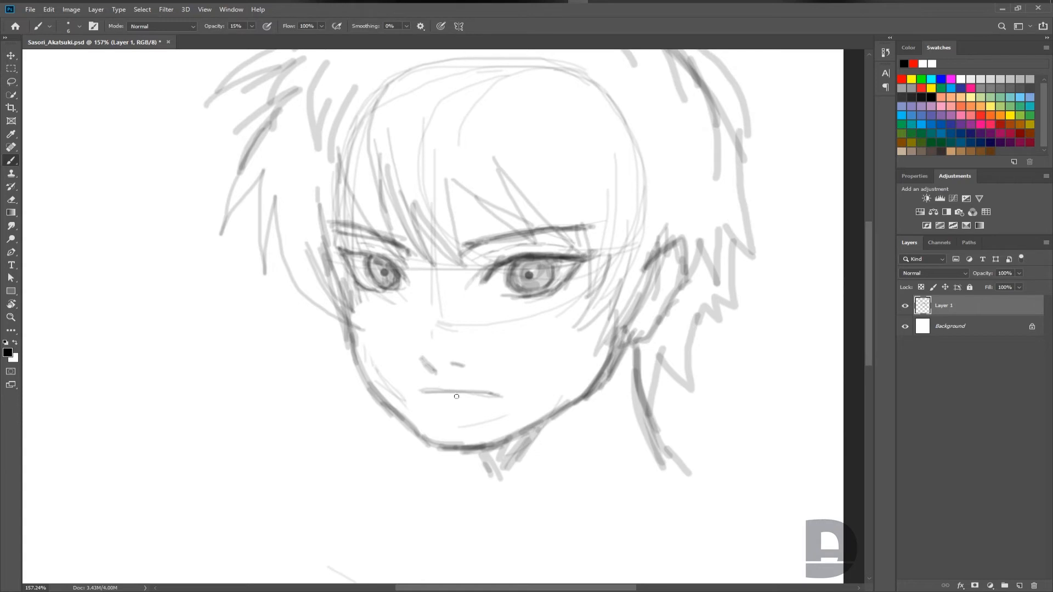
{"action": "mouse_move", "coordinate": [439, 394]}
{"action": "left_mouse_down"}
{"action": "mouse_move", "coordinate": [497, 398]}
{"action": "mouse_move", "coordinate": [481, 413]}
{"action": "mouse_move", "coordinate": [442, 414]}
{"action": "mouse_move", "coordinate": [479, 416]}
{"action": "mouse_move", "coordinate": [459, 420]}
{"action": "mouse_move", "coordinate": [491, 440]}
{"action": "left_mouse_up"}
Step: Thicken the chin contour and erase the stray marks along its lower edge with a smaller eraser
{"action": "scroll", "coordinate": [530, 387], "scroll_direction": "down", "scroll_amount": 3}
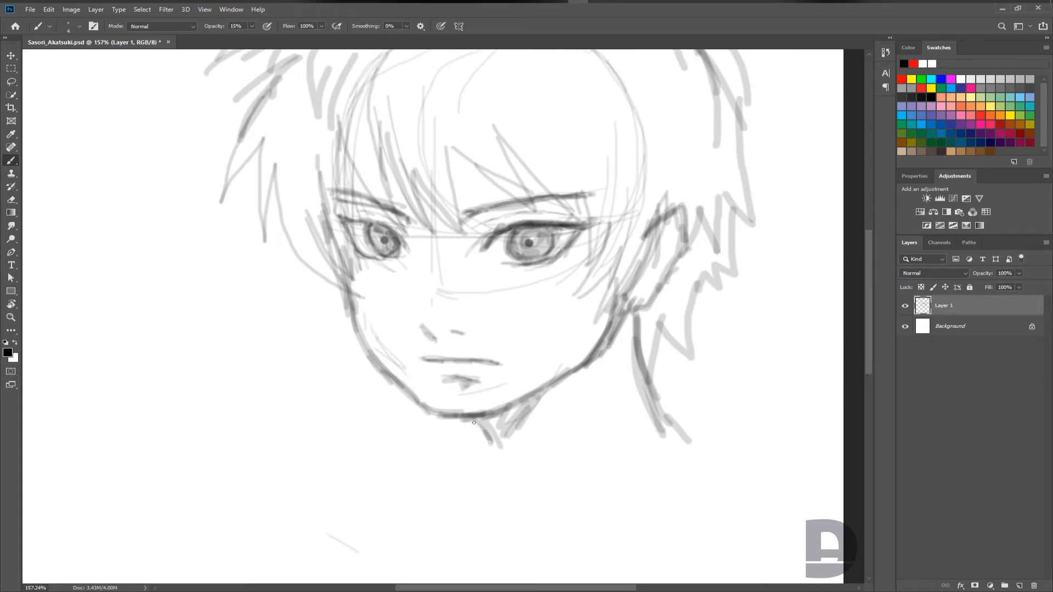
{"action": "mouse_move", "coordinate": [510, 404]}
{"action": "left_mouse_down"}
{"action": "mouse_move", "coordinate": [454, 414]}
{"action": "mouse_move", "coordinate": [498, 403]}
{"action": "mouse_move", "coordinate": [447, 429]}
{"action": "mouse_move", "coordinate": [497, 410]}
{"action": "left_mouse_up"}
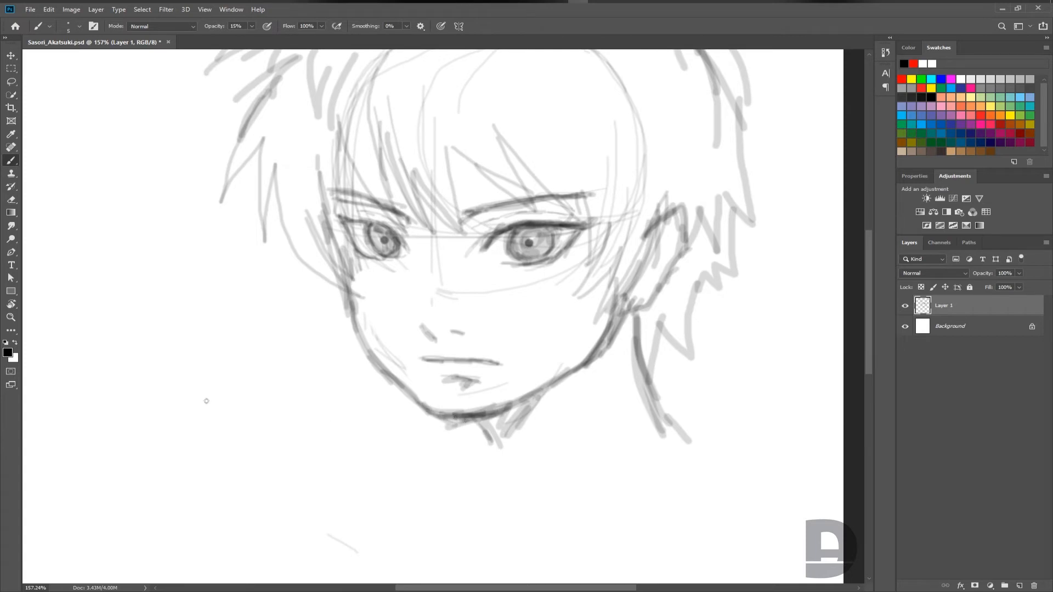
{"action": "left_click", "coordinate": [11, 200]}
{"action": "key", "text": "bracketleft"}
{"action": "key", "text": "bracketleft"}
{"action": "left_click_drag", "start_coordinate": [482, 406], "coordinate": [450, 420]}
Step: Brush the front neck line from beneath the chin down toward the collar
{"action": "left_click", "coordinate": [11, 160]}
{"action": "mouse_move", "coordinate": [450, 416]}
{"action": "left_mouse_down"}
{"action": "mouse_move", "coordinate": [466, 415]}
{"action": "mouse_move", "coordinate": [426, 413]}
{"action": "mouse_move", "coordinate": [479, 419]}
{"action": "mouse_move", "coordinate": [463, 420]}
{"action": "mouse_move", "coordinate": [512, 499]}
{"action": "left_mouse_up"}
{"action": "key", "text": "bracketright"}
{"action": "key", "text": "bracketright"}
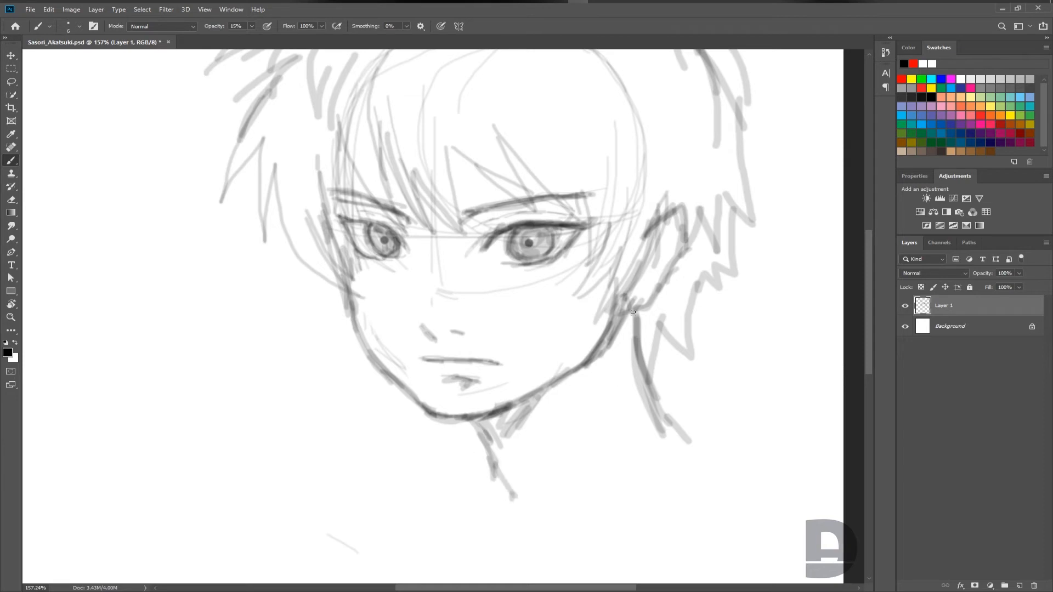
Step: Darken the back neck line below the ear and add a short diagonal stroke below the chin's left side
{"action": "left_click_drag", "start_coordinate": [633, 312], "coordinate": [666, 439]}
{"action": "left_click_drag", "start_coordinate": [652, 398], "coordinate": [680, 442]}
{"action": "left_click_drag", "start_coordinate": [426, 421], "coordinate": [405, 458]}
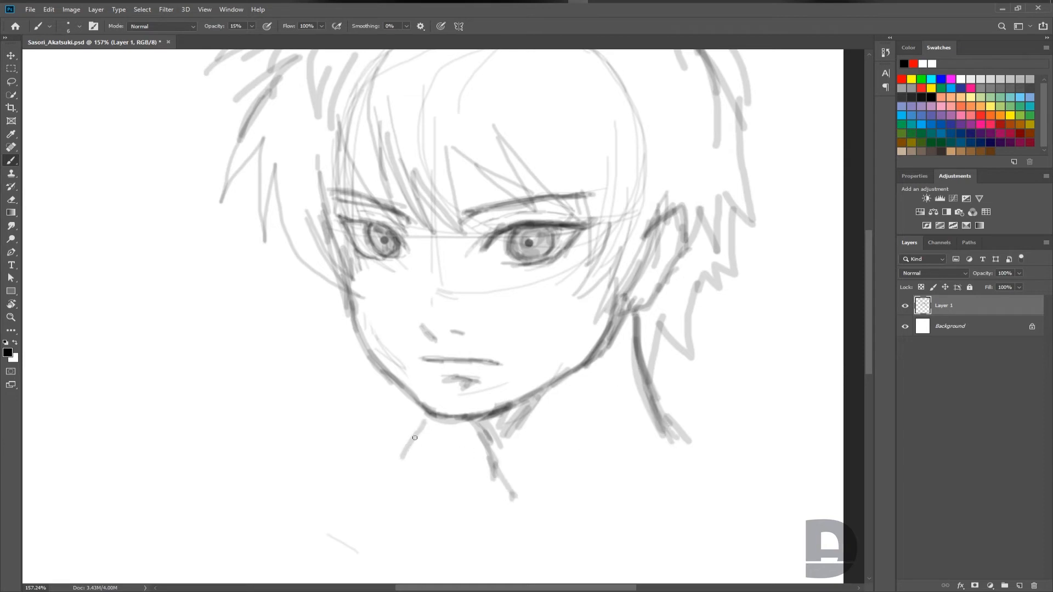
Step: Darken the right eye's iris outline and the line at its outer corner
{"action": "scroll", "coordinate": [489, 189], "scroll_direction": "up", "scroll_amount": 3}
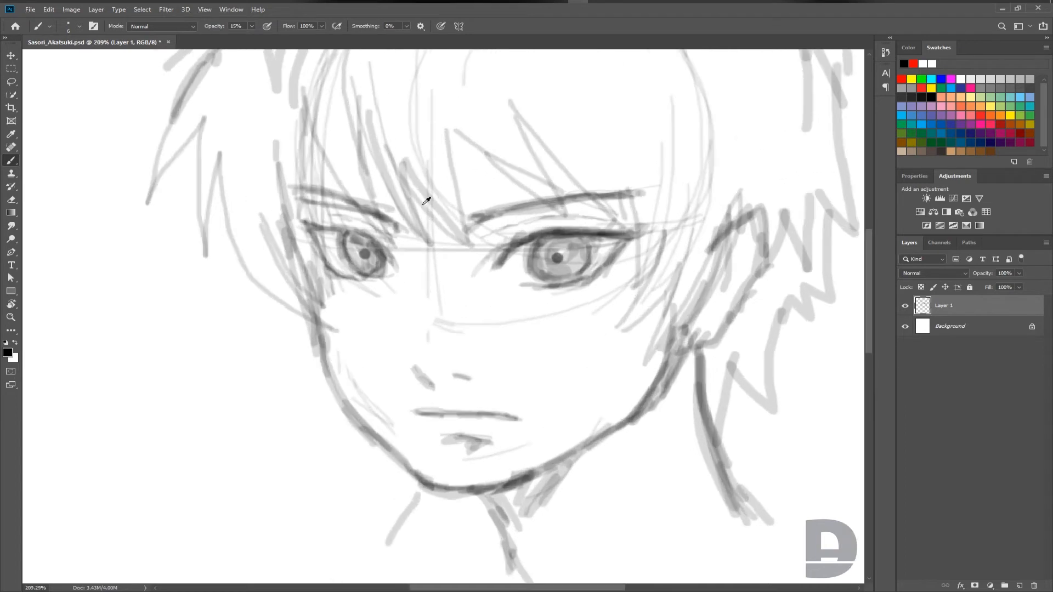
{"action": "mouse_move", "coordinate": [619, 256]}
{"action": "left_mouse_down"}
{"action": "mouse_move", "coordinate": [630, 284]}
{"action": "mouse_move", "coordinate": [606, 297]}
{"action": "left_mouse_up"}
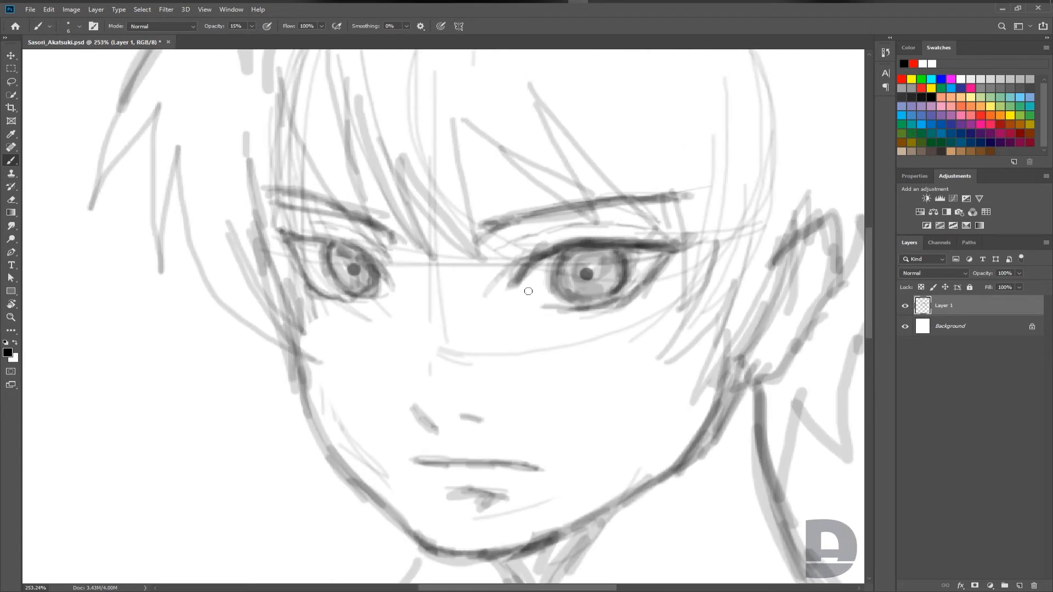
Step: Flip the canvas horizontally and sketch the nose bridge from between the eyes down toward the nose tip
{"action": "key", "text": "ctrl+shift+h"}
{"action": "scroll", "coordinate": [528, 295], "scroll_direction": "down", "scroll_amount": 2}
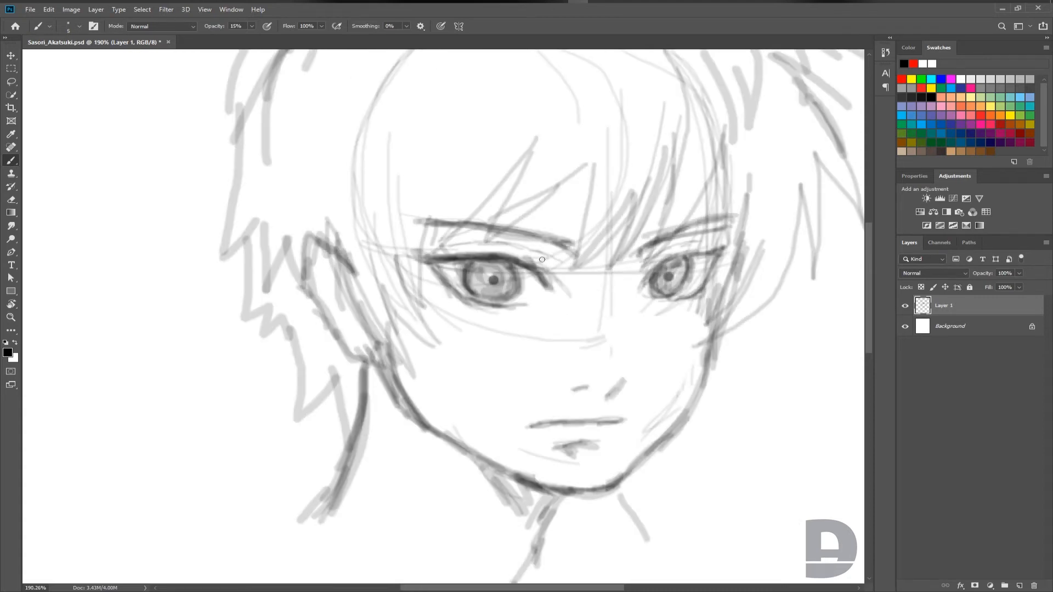
{"action": "mouse_move", "coordinate": [635, 257]}
{"action": "left_mouse_down"}
{"action": "mouse_move", "coordinate": [620, 286]}
{"action": "mouse_move", "coordinate": [625, 327]}
{"action": "left_mouse_up"}
{"action": "left_click_drag", "start_coordinate": [624, 283], "coordinate": [637, 373]}
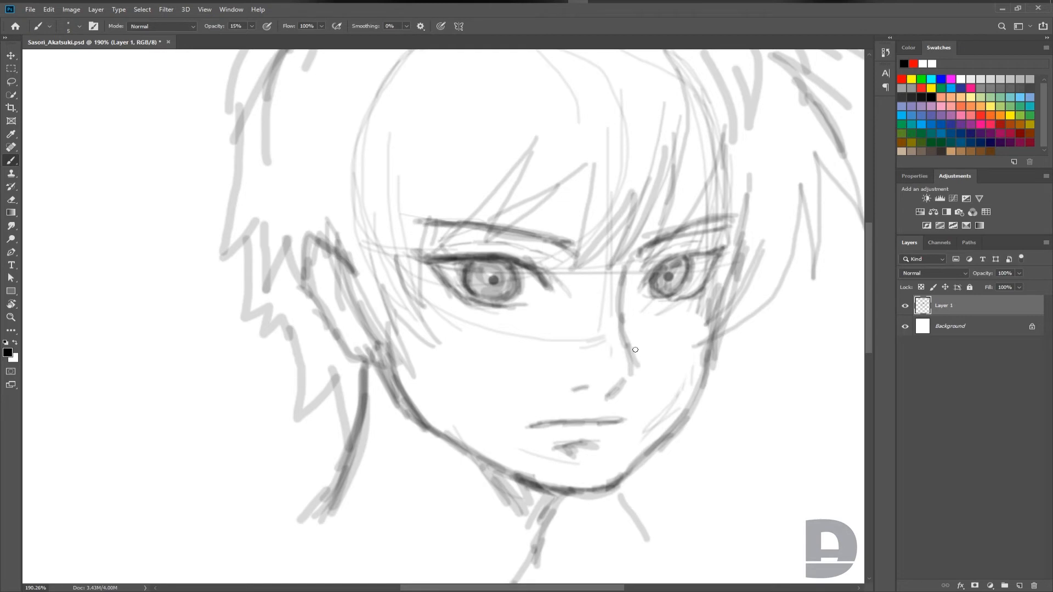
Step: Flip the canvas back horizontally and darken the nose line down the bridge and around the nose tip
{"action": "key", "text": "ctrl+shift+h"}
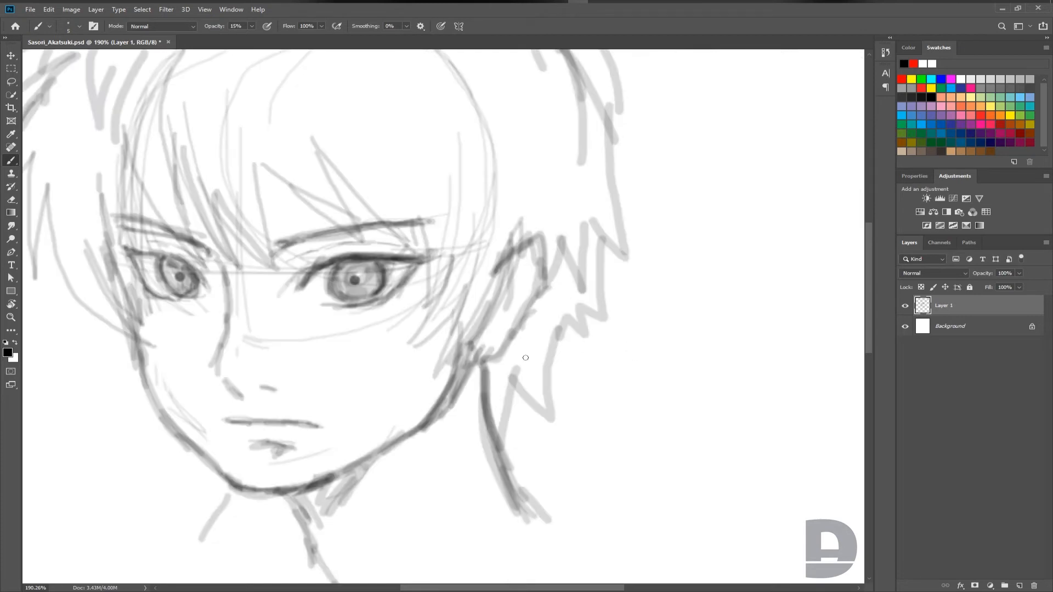
{"action": "mouse_move", "coordinate": [224, 285]}
{"action": "left_mouse_down"}
{"action": "mouse_move", "coordinate": [220, 384]}
{"action": "mouse_move", "coordinate": [382, 411]}
{"action": "left_mouse_up"}
{"action": "scroll", "coordinate": [265, 312], "scroll_direction": "up", "scroll_amount": 3}
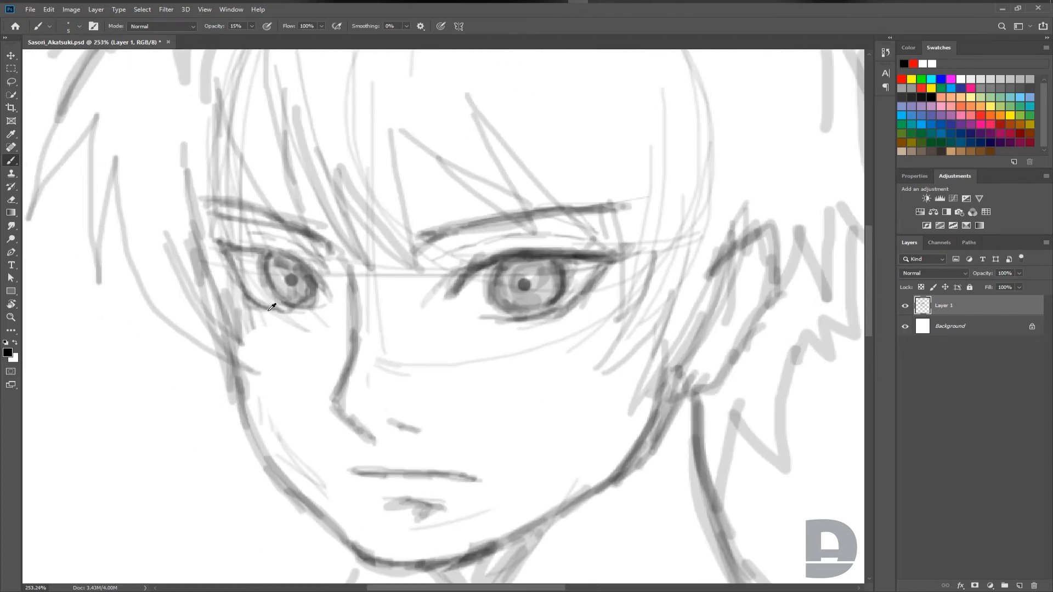
Step: Darken the left eye's upper lid at its inner corner and outline its outer and lower edge
{"action": "mouse_move", "coordinate": [255, 252]}
{"action": "left_mouse_down"}
{"action": "mouse_move", "coordinate": [293, 251]}
{"action": "mouse_move", "coordinate": [326, 277]}
{"action": "mouse_move", "coordinate": [328, 267]}
{"action": "left_mouse_up"}
{"action": "key", "text": "bracketright"}
{"action": "mouse_move", "coordinate": [302, 262]}
{"action": "left_mouse_down"}
{"action": "mouse_move", "coordinate": [322, 270]}
{"action": "mouse_move", "coordinate": [264, 244]}
{"action": "left_mouse_up"}
{"action": "key", "text": "bracketleft"}
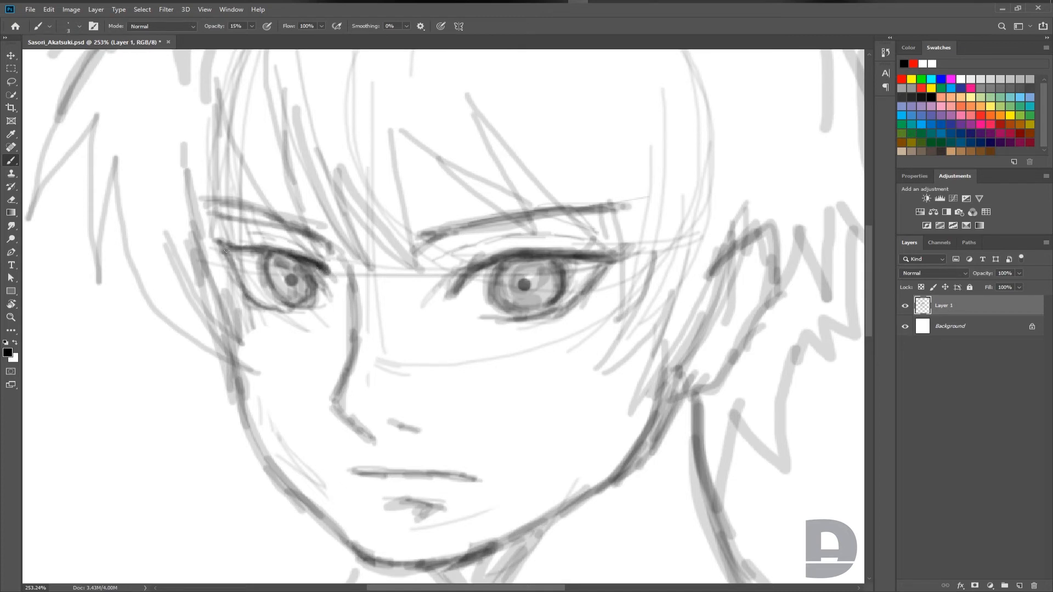
{"action": "key", "text": "bracketright"}
{"action": "mouse_move", "coordinate": [240, 266]}
{"action": "left_mouse_down"}
{"action": "mouse_move", "coordinate": [254, 301]}
{"action": "mouse_move", "coordinate": [236, 274]}
{"action": "mouse_move", "coordinate": [273, 314]}
{"action": "mouse_move", "coordinate": [254, 290]}
{"action": "mouse_move", "coordinate": [279, 316]}
{"action": "mouse_move", "coordinate": [273, 309]}
{"action": "mouse_move", "coordinate": [309, 315]}
{"action": "left_mouse_up"}
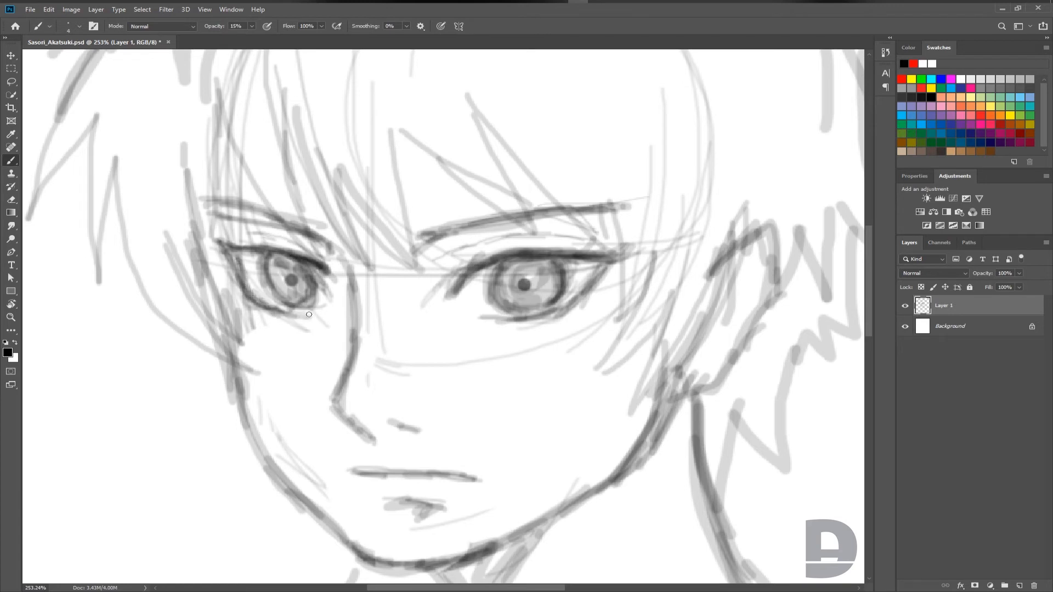
Step: Try to erase the left eye's outer and lower outline with the Eraser at 100% opacity
{"action": "left_click", "coordinate": [11, 200]}
{"action": "mouse_move", "coordinate": [263, 263]}
{"action": "left_mouse_down"}
{"action": "mouse_move", "coordinate": [242, 284]}
{"action": "mouse_move", "coordinate": [231, 270]}
{"action": "mouse_move", "coordinate": [276, 316]}
{"action": "mouse_move", "coordinate": [317, 328]}
{"action": "left_mouse_up"}
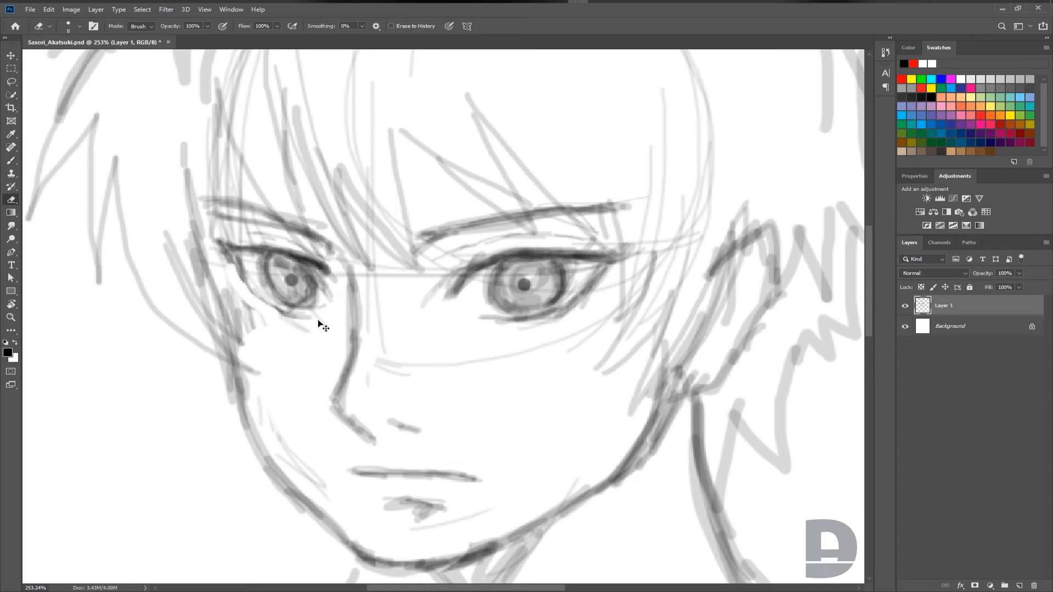
{"action": "key", "text": "ctrl+z"}
{"action": "key", "text": "ctrl+z"}
{"action": "right_click", "coordinate": [312, 316]}
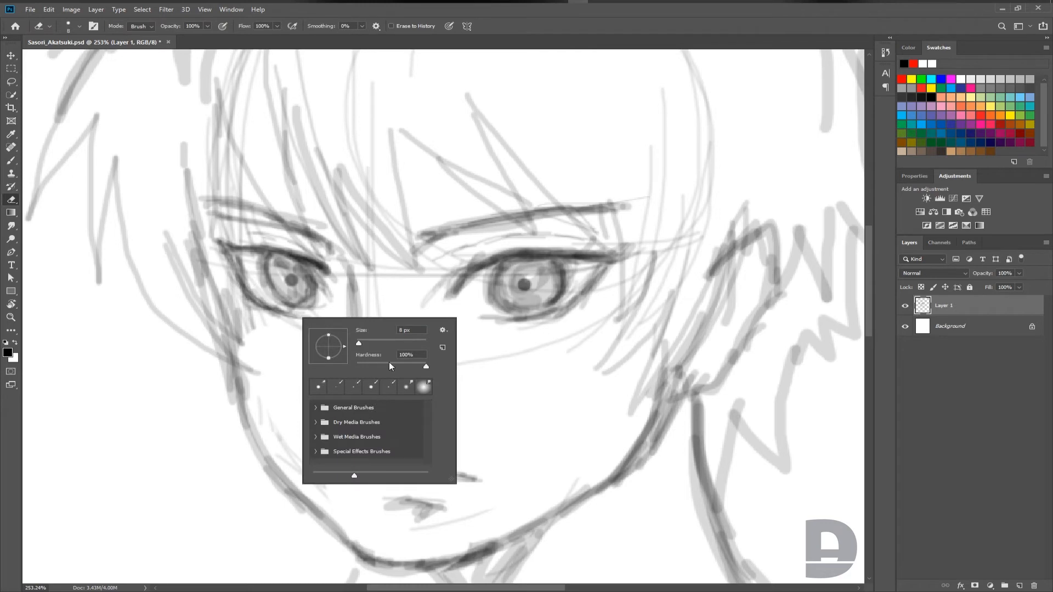
{"action": "left_click", "coordinate": [511, 19]}
{"action": "right_click", "coordinate": [394, 200]}
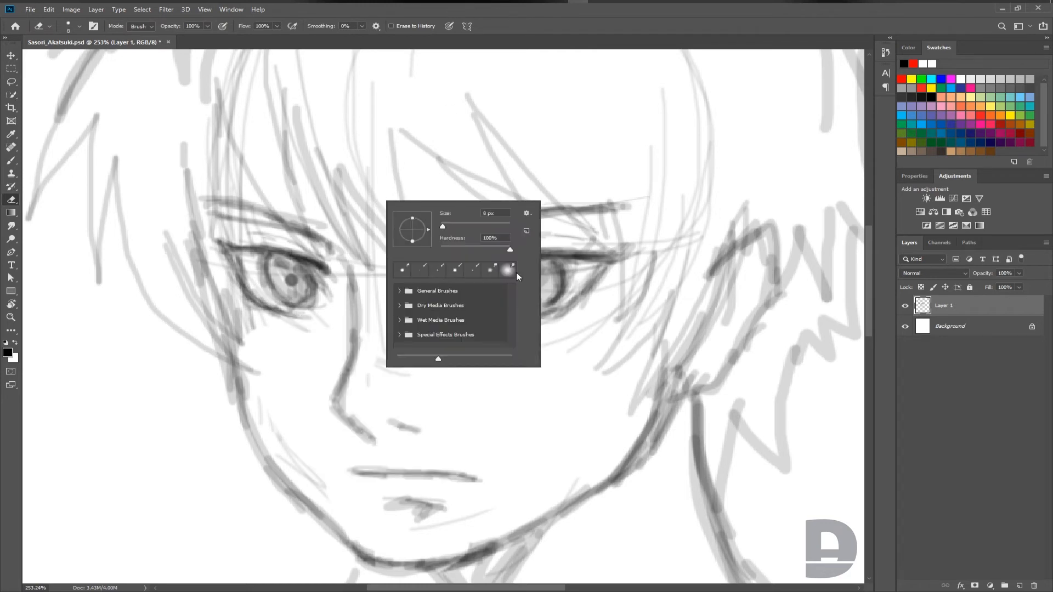
{"action": "left_click", "coordinate": [488, 272]}
{"action": "left_click", "coordinate": [501, 271]}
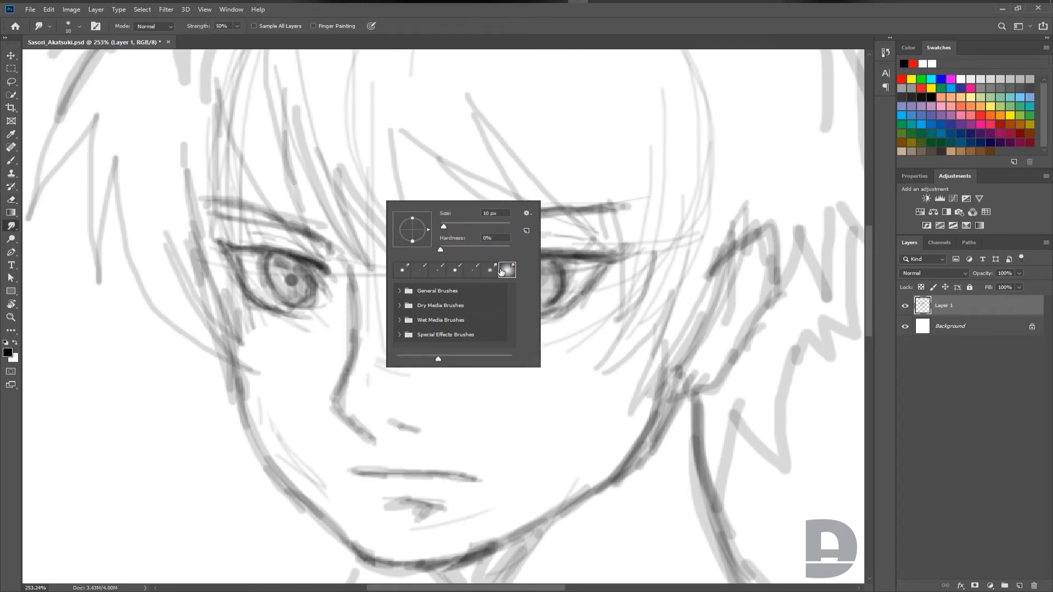
{"action": "left_click", "coordinate": [469, 25]}
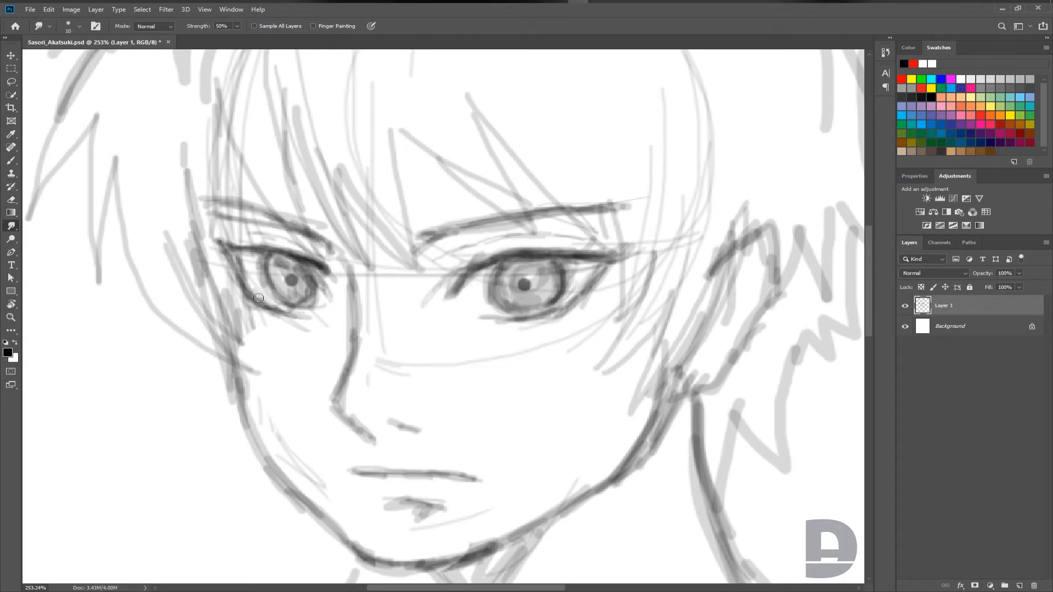
{"action": "left_click_drag", "start_coordinate": [189, 29], "coordinate": [196, 28]}
{"action": "key", "text": "bracketright"}
{"action": "key", "text": "bracketright"}
{"action": "key", "text": "bracketright"}
{"action": "key", "text": "bracketleft"}
{"action": "key", "text": "bracketleft"}
{"action": "left_click", "coordinate": [12, 199]}
{"action": "right_click", "coordinate": [329, 216]}
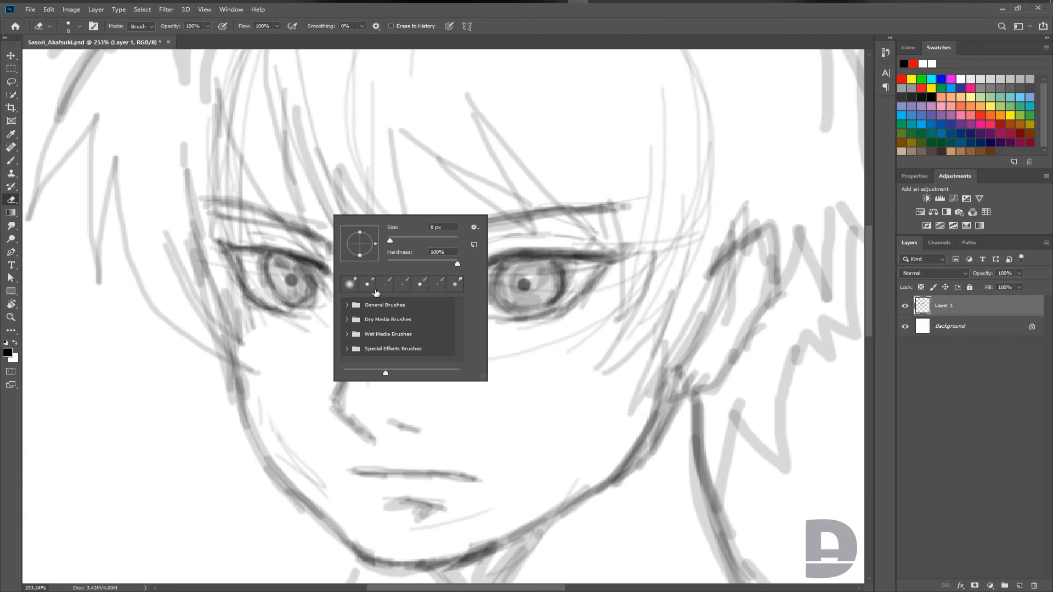
{"action": "left_click", "coordinate": [349, 287]}
{"action": "left_click_drag", "start_coordinate": [200, 28], "coordinate": [180, 28]}
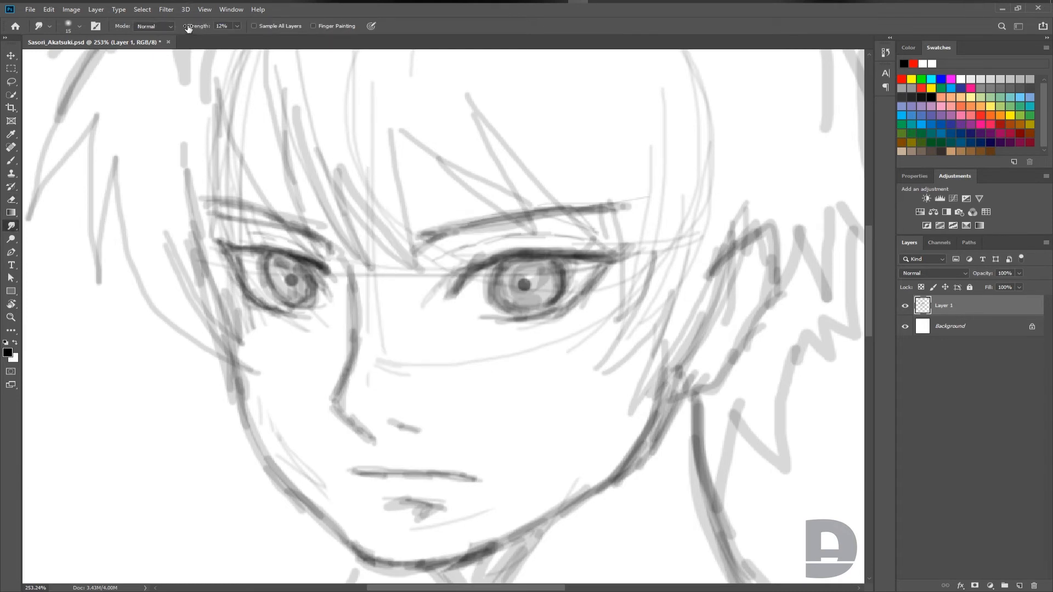
Step: Set the Eraser to 26% opacity and reduce its hardness
{"action": "left_click", "coordinate": [12, 199]}
{"action": "left_click", "coordinate": [188, 28]}
{"action": "type", "text": "42"}
{"action": "key", "text": "Return"}
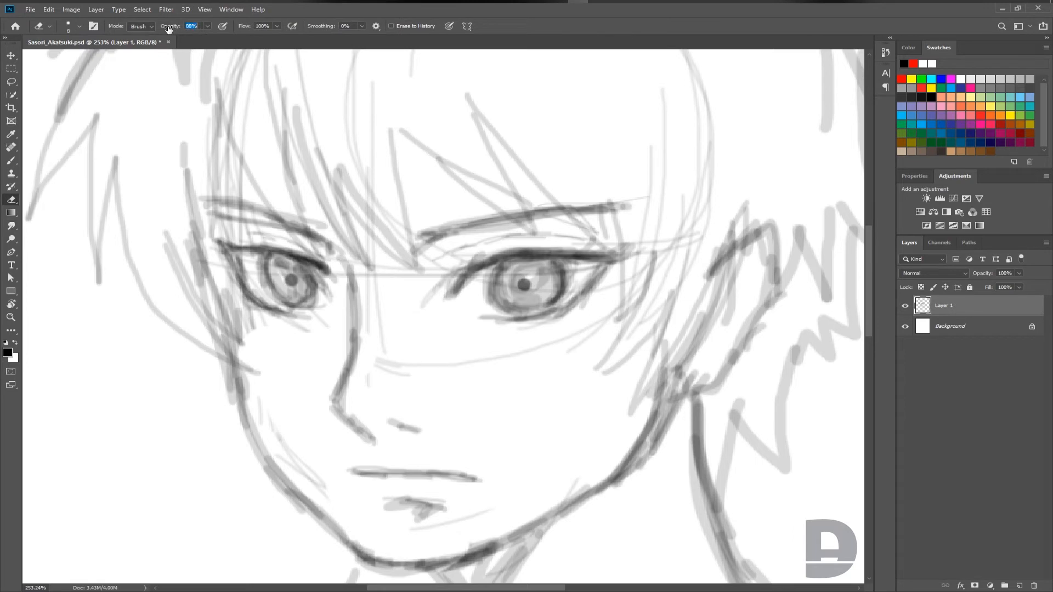
{"action": "left_click_drag", "start_coordinate": [145, 32], "coordinate": [136, 34]}
{"action": "right_click", "coordinate": [267, 299]}
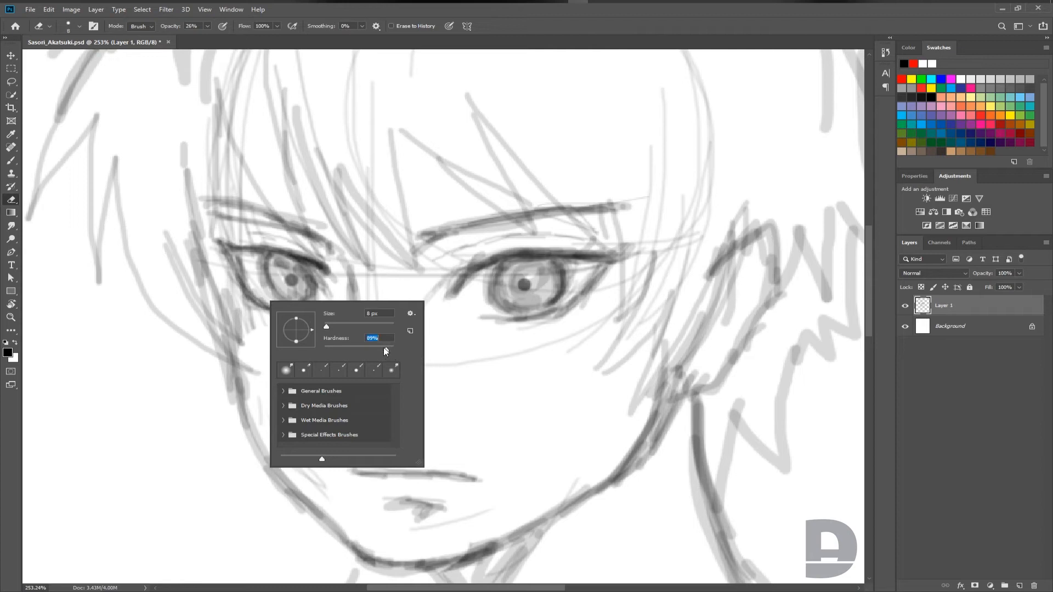
{"action": "key", "text": "Return"}
Step: Lighten the left eye's outer and lower outline with the Eraser, enlarging it to 15 px
{"action": "left_click_drag", "start_coordinate": [231, 276], "coordinate": [260, 303]}
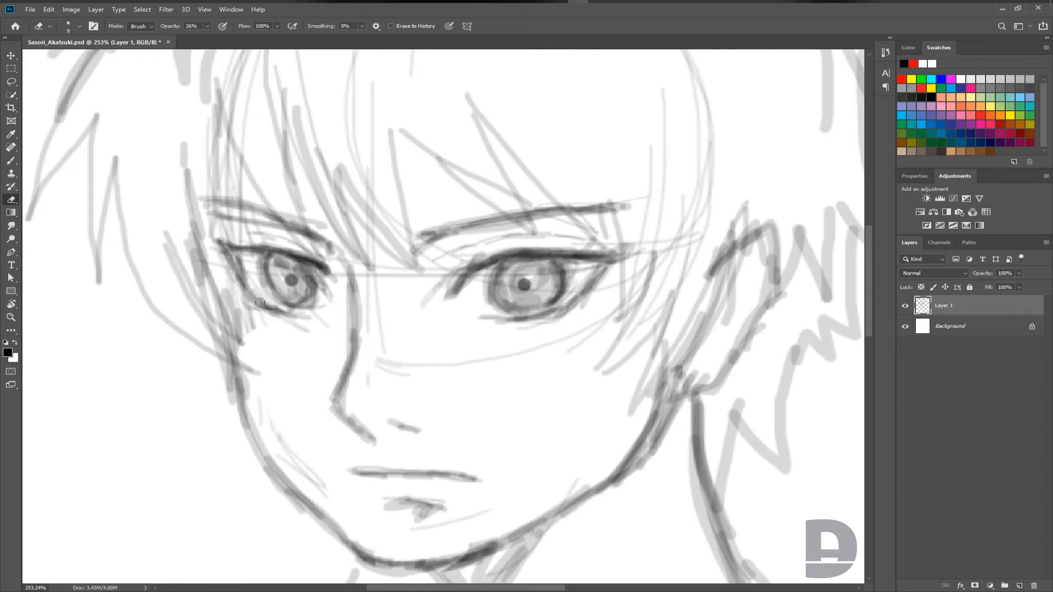
{"action": "key", "text": "bracketright"}
{"action": "key", "text": "bracketright"}
{"action": "key", "text": "bracketright"}
{"action": "mouse_move", "coordinate": [235, 266]}
{"action": "left_mouse_down"}
{"action": "mouse_move", "coordinate": [262, 309]}
{"action": "mouse_move", "coordinate": [285, 316]}
{"action": "mouse_move", "coordinate": [263, 309]}
{"action": "left_mouse_up"}
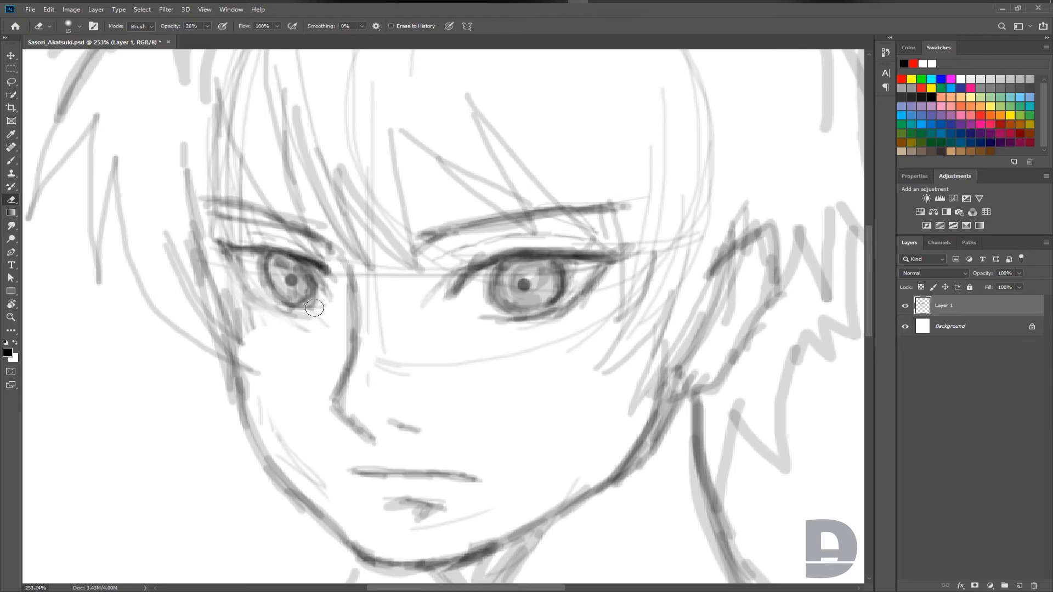
Step: Fade the left eye's iris outline and pupil with the Eraser
{"action": "key", "text": "bracketleft"}
{"action": "key", "text": "bracketleft"}
{"action": "left_click_drag", "start_coordinate": [300, 270], "coordinate": [323, 283]}
{"action": "key", "text": "bracketright"}
{"action": "key", "text": "bracketright"}
{"action": "mouse_move", "coordinate": [268, 262]}
{"action": "left_mouse_down"}
{"action": "mouse_move", "coordinate": [283, 297]}
{"action": "mouse_move", "coordinate": [261, 276]}
{"action": "mouse_move", "coordinate": [304, 295]}
{"action": "mouse_move", "coordinate": [275, 272]}
{"action": "mouse_move", "coordinate": [299, 280]}
{"action": "mouse_move", "coordinate": [320, 289]}
{"action": "mouse_move", "coordinate": [296, 296]}
{"action": "left_mouse_up"}
{"action": "key", "text": "bracketright"}
{"action": "key", "text": "bracketright"}
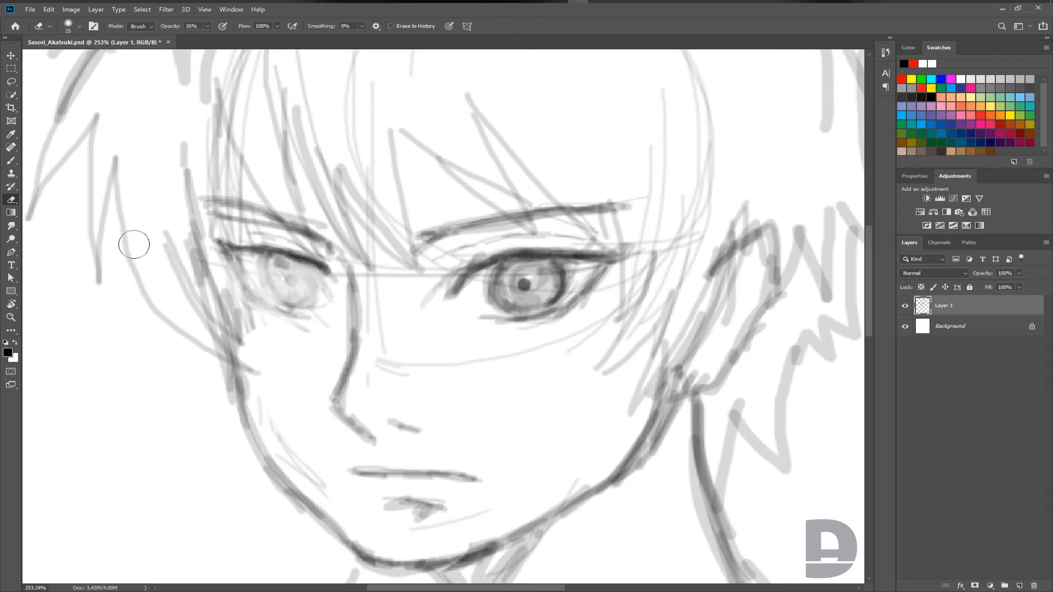
Step: Redraw the left eye's upper lid line with the Brush at 15% opacity, thickening it toward the inner corner
{"action": "left_click", "coordinate": [11, 160]}
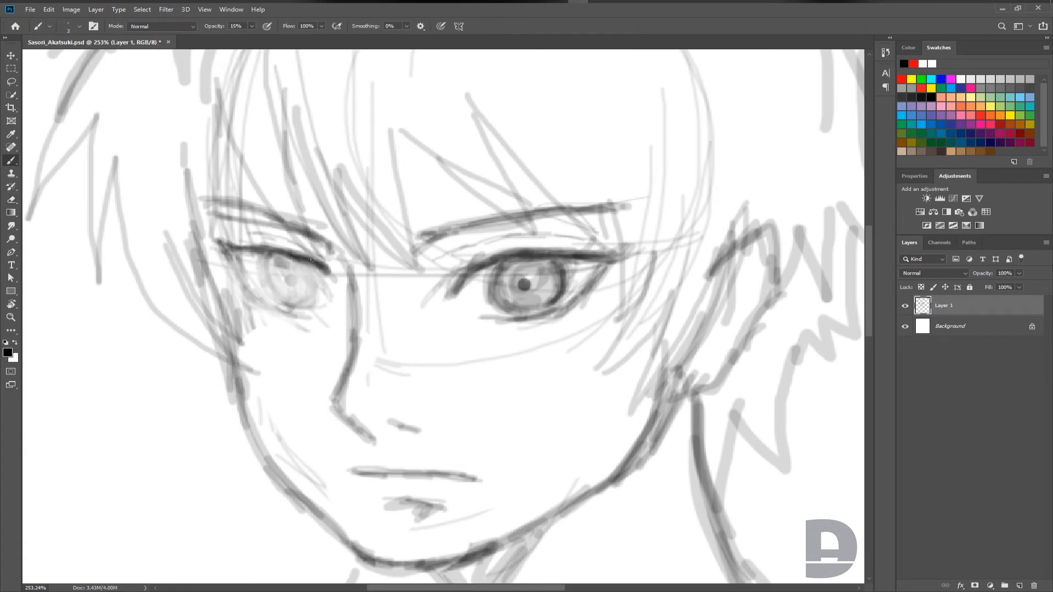
{"action": "key", "text": "bracketright"}
{"action": "key", "text": "bracketright"}
{"action": "left_click_drag", "start_coordinate": [313, 260], "coordinate": [332, 276]}
{"action": "mouse_move", "coordinate": [289, 250]}
{"action": "left_mouse_down"}
{"action": "mouse_move", "coordinate": [328, 266]}
{"action": "mouse_move", "coordinate": [286, 249]}
{"action": "mouse_move", "coordinate": [302, 255]}
{"action": "left_mouse_up"}
{"action": "mouse_move", "coordinate": [262, 246]}
{"action": "left_mouse_down"}
{"action": "mouse_move", "coordinate": [308, 254]}
{"action": "mouse_move", "coordinate": [249, 247]}
{"action": "mouse_move", "coordinate": [281, 246]}
{"action": "left_mouse_up"}
Step: Redraw and darken the left eye's iris outline down both sides and around its lower edge
{"action": "mouse_move", "coordinate": [283, 244]}
{"action": "left_mouse_down"}
{"action": "mouse_move", "coordinate": [308, 251]}
{"action": "mouse_move", "coordinate": [320, 269]}
{"action": "mouse_move", "coordinate": [274, 261]}
{"action": "mouse_move", "coordinate": [287, 300]}
{"action": "left_mouse_up"}
{"action": "key", "text": "bracketright"}
{"action": "left_click_drag", "start_coordinate": [284, 296], "coordinate": [311, 319]}
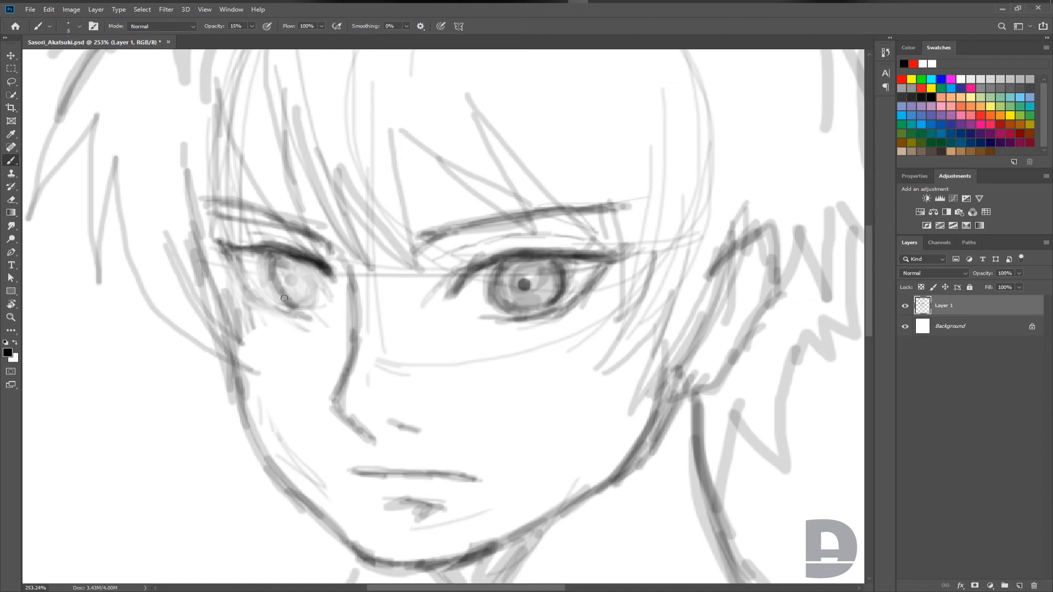
{"action": "key", "text": "bracketright"}
{"action": "left_click_drag", "start_coordinate": [323, 276], "coordinate": [327, 299]}
{"action": "left_click_drag", "start_coordinate": [326, 295], "coordinate": [322, 308]}
{"action": "mouse_move", "coordinate": [322, 306]}
{"action": "left_mouse_down"}
{"action": "mouse_move", "coordinate": [294, 308]}
{"action": "mouse_move", "coordinate": [268, 260]}
{"action": "mouse_move", "coordinate": [268, 281]}
{"action": "mouse_move", "coordinate": [270, 254]}
{"action": "mouse_move", "coordinate": [284, 303]}
{"action": "left_mouse_up"}
{"action": "mouse_move", "coordinate": [269, 286]}
{"action": "left_mouse_down"}
{"action": "mouse_move", "coordinate": [286, 306]}
{"action": "mouse_move", "coordinate": [277, 298]}
{"action": "mouse_move", "coordinate": [310, 306]}
{"action": "mouse_move", "coordinate": [316, 272]}
{"action": "mouse_move", "coordinate": [324, 314]}
{"action": "left_mouse_up"}
{"action": "mouse_move", "coordinate": [317, 275]}
{"action": "left_mouse_down"}
{"action": "mouse_move", "coordinate": [313, 314]}
{"action": "mouse_move", "coordinate": [322, 298]}
{"action": "mouse_move", "coordinate": [307, 312]}
{"action": "mouse_move", "coordinate": [260, 295]}
{"action": "mouse_move", "coordinate": [283, 314]}
{"action": "mouse_move", "coordinate": [327, 310]}
{"action": "mouse_move", "coordinate": [300, 315]}
{"action": "mouse_move", "coordinate": [266, 301]}
{"action": "mouse_move", "coordinate": [303, 318]}
{"action": "mouse_move", "coordinate": [260, 297]}
{"action": "mouse_move", "coordinate": [300, 317]}
{"action": "left_mouse_up"}
Step: Brush the short line descending from the outer corner of the left eye's upper lid with a thinner tip
{"action": "key", "text": "bracketleft"}
{"action": "key", "text": "bracketleft"}
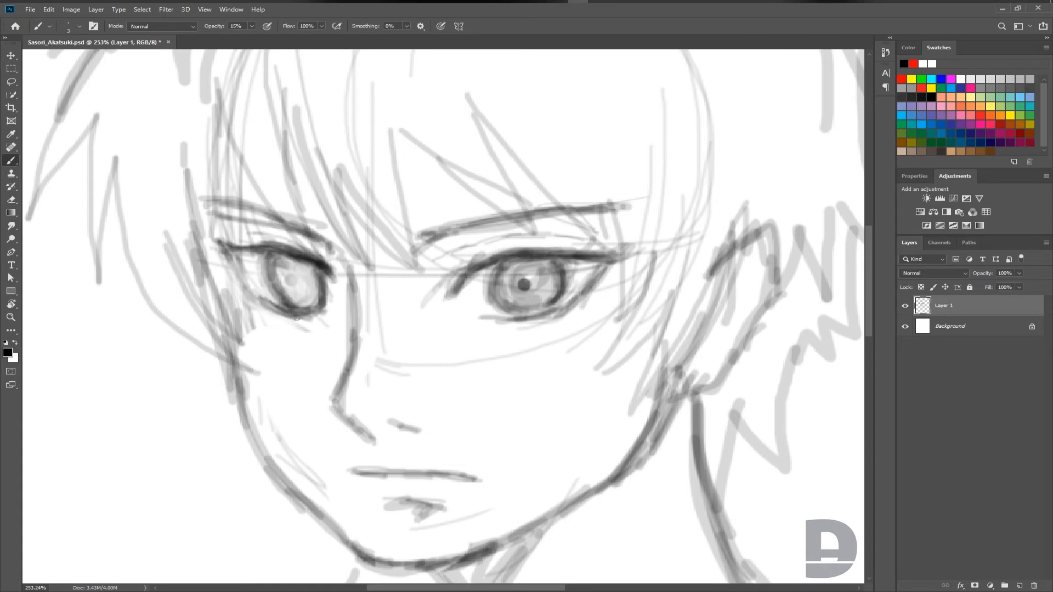
{"action": "left_click_drag", "start_coordinate": [229, 248], "coordinate": [253, 276]}
Step: Flip the canvas horizontally and thicken the inner corner of the left eye's upper lid
{"action": "key", "text": "ctrl+shift+h"}
{"action": "scroll", "coordinate": [297, 279], "scroll_direction": "down", "scroll_amount": 4}
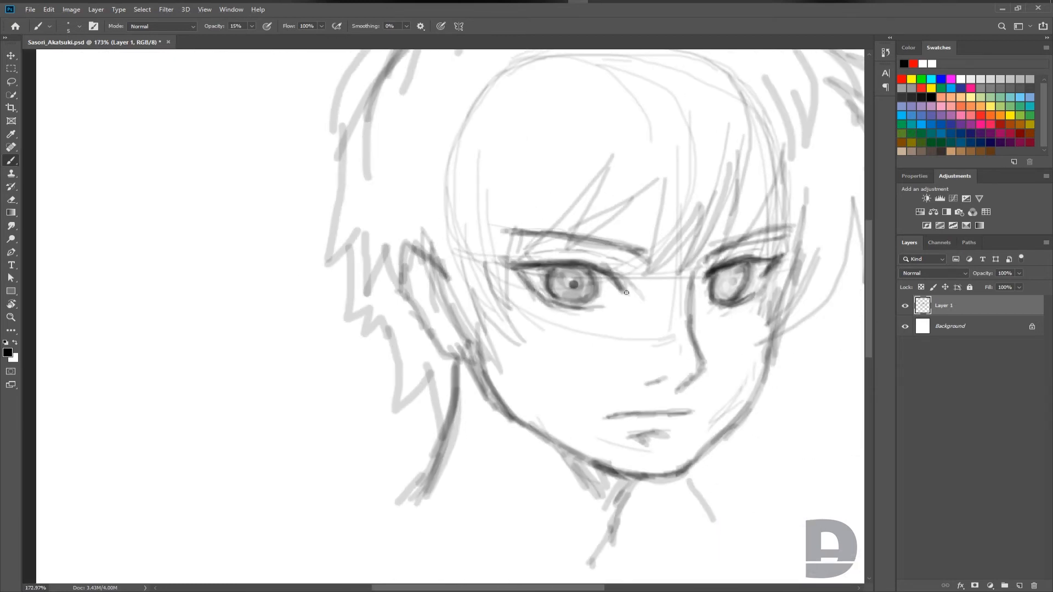
{"action": "scroll", "coordinate": [775, 283], "scroll_direction": "up", "scroll_amount": 3}
{"action": "left_click_drag", "start_coordinate": [624, 271], "coordinate": [576, 281]}
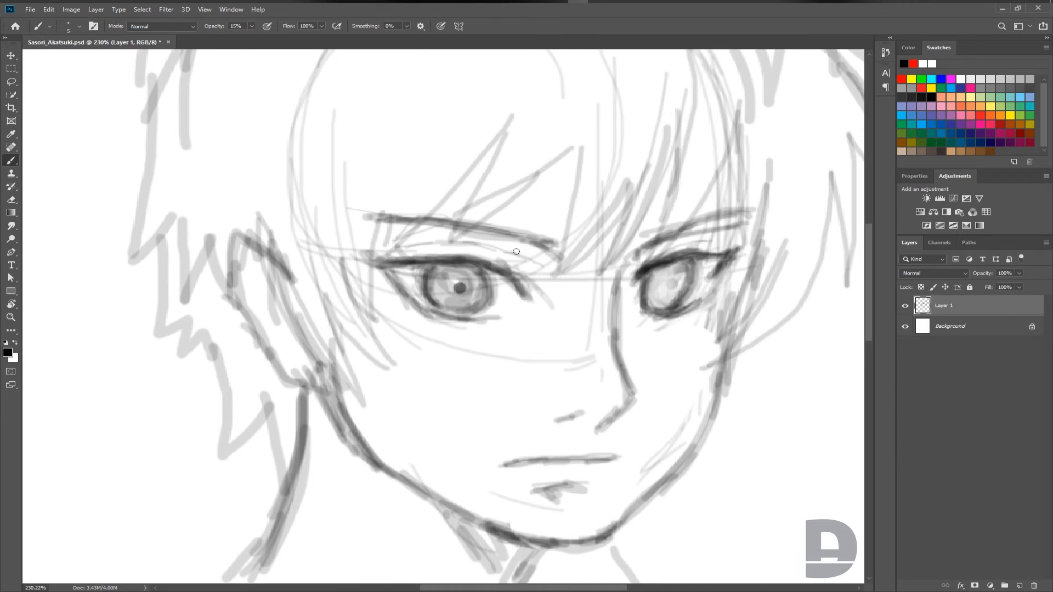
{"action": "mouse_move", "coordinate": [476, 260]}
{"action": "left_mouse_down"}
{"action": "mouse_move", "coordinate": [516, 266]}
{"action": "mouse_move", "coordinate": [482, 259]}
{"action": "mouse_move", "coordinate": [534, 279]}
{"action": "mouse_move", "coordinate": [503, 261]}
{"action": "mouse_move", "coordinate": [542, 285]}
{"action": "mouse_move", "coordinate": [515, 270]}
{"action": "mouse_move", "coordinate": [532, 290]}
{"action": "left_mouse_up"}
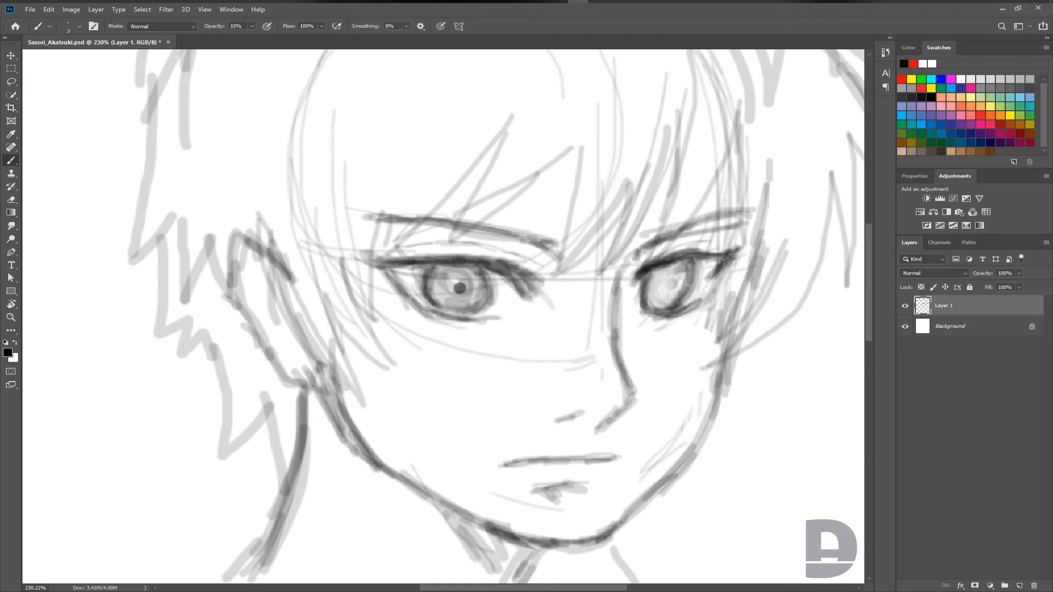
Step: Darken the right eye's upper lid, the left eye's outer corner, and the iris sides of both eyes
{"action": "mouse_move", "coordinate": [650, 268]}
{"action": "left_mouse_down"}
{"action": "mouse_move", "coordinate": [697, 251]}
{"action": "mouse_move", "coordinate": [713, 251]}
{"action": "mouse_move", "coordinate": [714, 277]}
{"action": "mouse_move", "coordinate": [718, 263]}
{"action": "mouse_move", "coordinate": [730, 265]}
{"action": "left_mouse_up"}
{"action": "mouse_move", "coordinate": [412, 262]}
{"action": "left_mouse_down"}
{"action": "mouse_move", "coordinate": [371, 261]}
{"action": "mouse_move", "coordinate": [411, 285]}
{"action": "left_mouse_up"}
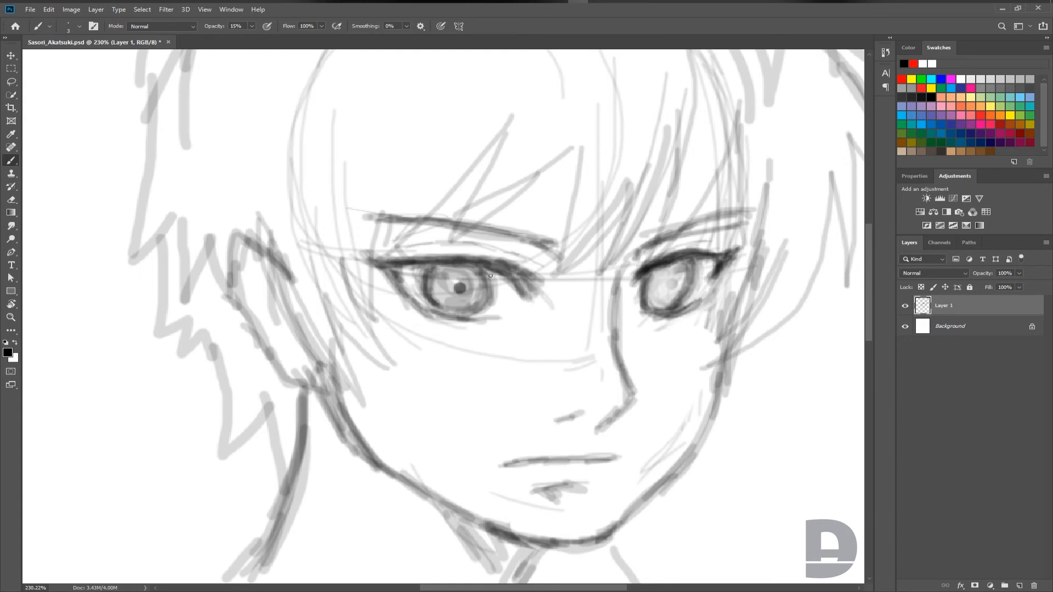
{"action": "left_click_drag", "start_coordinate": [490, 276], "coordinate": [485, 307]}
{"action": "left_click_drag", "start_coordinate": [637, 279], "coordinate": [641, 309]}
Step: Fade the nose tip and nostril with the Eraser and redraw them with the Brush in a smaller shape
{"action": "left_click", "coordinate": [11, 199]}
{"action": "mouse_move", "coordinate": [635, 411]}
{"action": "left_mouse_down"}
{"action": "mouse_move", "coordinate": [611, 422]}
{"action": "mouse_move", "coordinate": [626, 397]}
{"action": "mouse_move", "coordinate": [618, 406]}
{"action": "mouse_move", "coordinate": [591, 382]}
{"action": "mouse_move", "coordinate": [637, 391]}
{"action": "mouse_move", "coordinate": [586, 432]}
{"action": "mouse_move", "coordinate": [598, 417]}
{"action": "mouse_move", "coordinate": [551, 421]}
{"action": "left_mouse_up"}
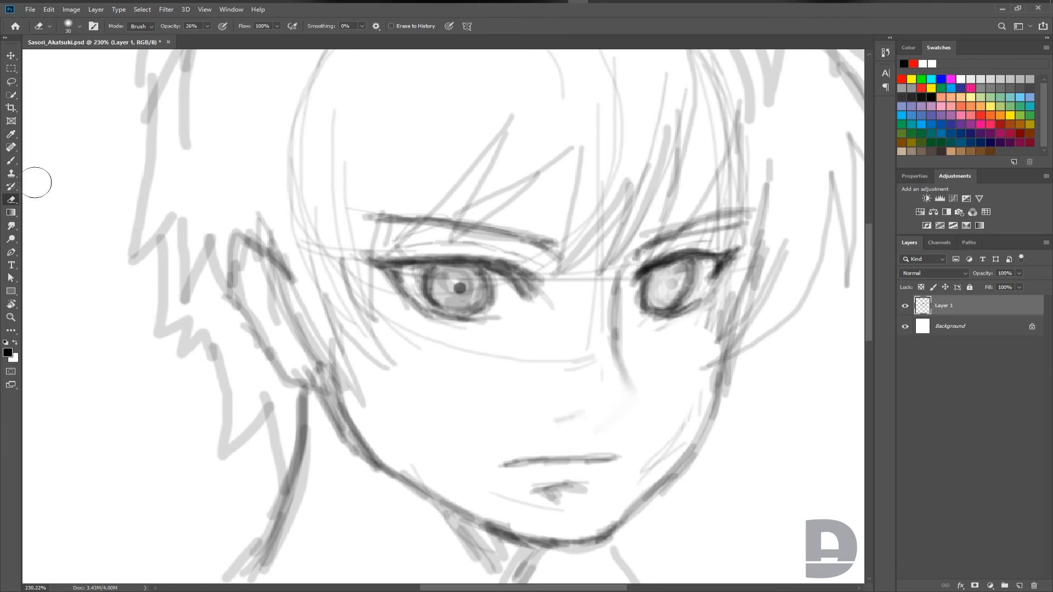
{"action": "left_click", "coordinate": [11, 160]}
{"action": "left_click_drag", "start_coordinate": [612, 322], "coordinate": [633, 389]}
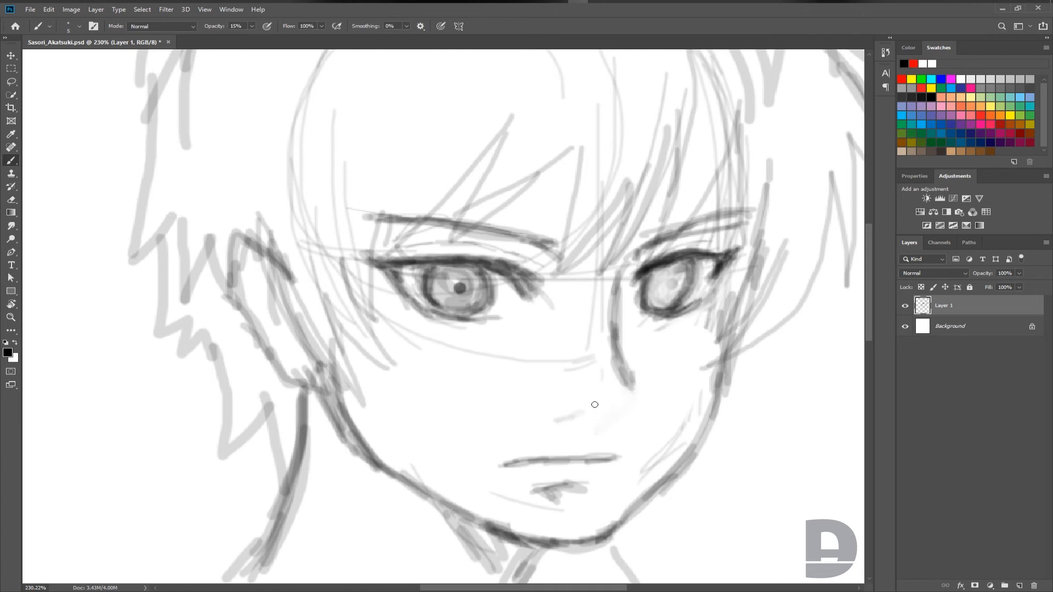
{"action": "mouse_move", "coordinate": [630, 383]}
{"action": "left_mouse_down"}
{"action": "mouse_move", "coordinate": [609, 419]}
{"action": "mouse_move", "coordinate": [573, 412]}
{"action": "left_mouse_up"}
Step: Draw the right eye's pupil and shade the upper irises of both eyes beneath the lids
{"action": "mouse_move", "coordinate": [472, 257]}
{"action": "left_mouse_down"}
{"action": "mouse_move", "coordinate": [404, 258]}
{"action": "mouse_move", "coordinate": [504, 259]}
{"action": "left_mouse_up"}
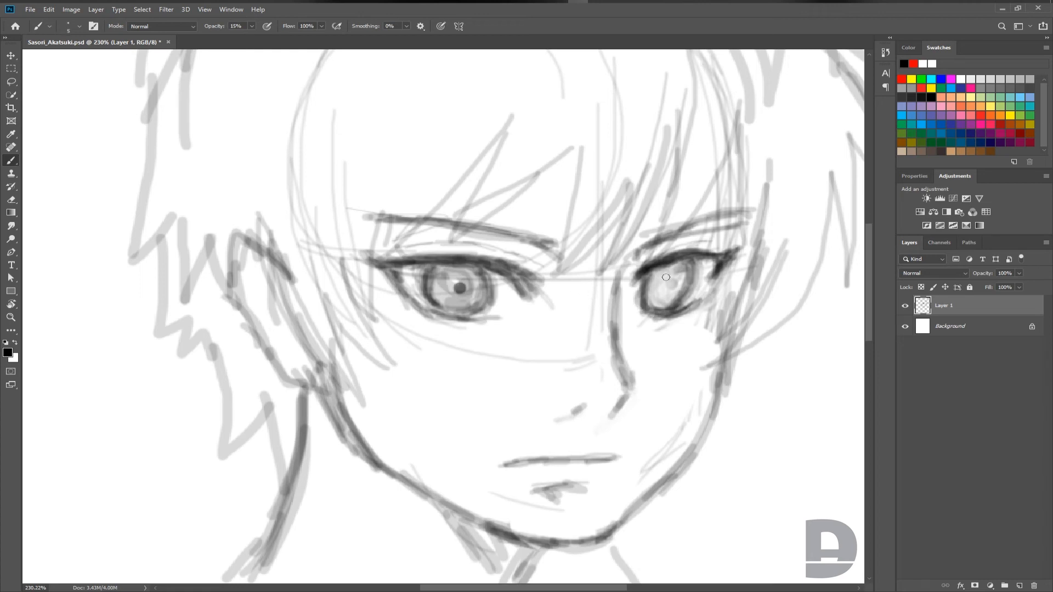
{"action": "mouse_move", "coordinate": [666, 277]}
{"action": "left_mouse_down"}
{"action": "mouse_move", "coordinate": [659, 286]}
{"action": "mouse_move", "coordinate": [667, 269]}
{"action": "mouse_move", "coordinate": [679, 272]}
{"action": "mouse_move", "coordinate": [658, 286]}
{"action": "mouse_move", "coordinate": [671, 296]}
{"action": "mouse_move", "coordinate": [645, 291]}
{"action": "left_mouse_up"}
{"action": "key", "text": "bracketright"}
{"action": "key", "text": "bracketright"}
{"action": "key", "text": "bracketright"}
{"action": "key", "text": "bracketright"}
{"action": "key", "text": "bracketleft"}
{"action": "mouse_move", "coordinate": [430, 272]}
{"action": "left_mouse_down"}
{"action": "mouse_move", "coordinate": [484, 282]}
{"action": "mouse_move", "coordinate": [452, 270]}
{"action": "mouse_move", "coordinate": [495, 271]}
{"action": "mouse_move", "coordinate": [427, 267]}
{"action": "mouse_move", "coordinate": [484, 302]}
{"action": "left_mouse_up"}
{"action": "key", "text": "bracketleft"}
{"action": "key", "text": "bracketleft"}
{"action": "key", "text": "bracketleft"}
{"action": "mouse_move", "coordinate": [656, 268]}
{"action": "left_mouse_down"}
{"action": "mouse_move", "coordinate": [638, 287]}
{"action": "mouse_move", "coordinate": [655, 269]}
{"action": "mouse_move", "coordinate": [689, 265]}
{"action": "mouse_move", "coordinate": [658, 265]}
{"action": "mouse_move", "coordinate": [689, 250]}
{"action": "mouse_move", "coordinate": [675, 252]}
{"action": "mouse_move", "coordinate": [723, 274]}
{"action": "left_mouse_up"}
Step: Darken and thicken both eyebrows, extending the left eyebrow's outer end with a broader brush
{"action": "key", "text": "bracketleft"}
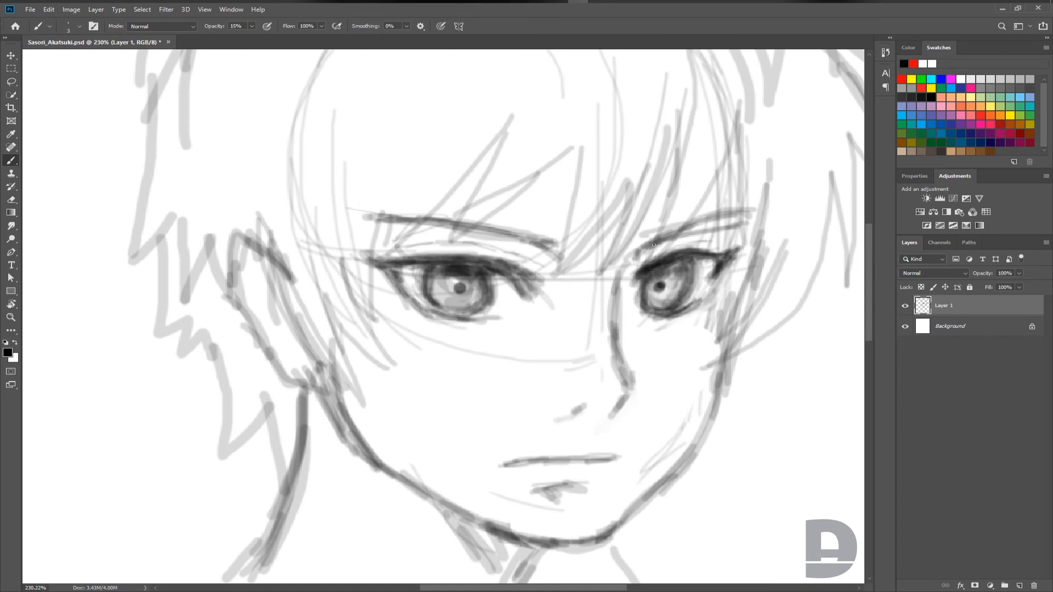
{"action": "mouse_move", "coordinate": [623, 261]}
{"action": "left_mouse_down"}
{"action": "mouse_move", "coordinate": [710, 211]}
{"action": "mouse_move", "coordinate": [654, 232]}
{"action": "mouse_move", "coordinate": [733, 202]}
{"action": "mouse_move", "coordinate": [702, 210]}
{"action": "mouse_move", "coordinate": [756, 219]}
{"action": "left_mouse_up"}
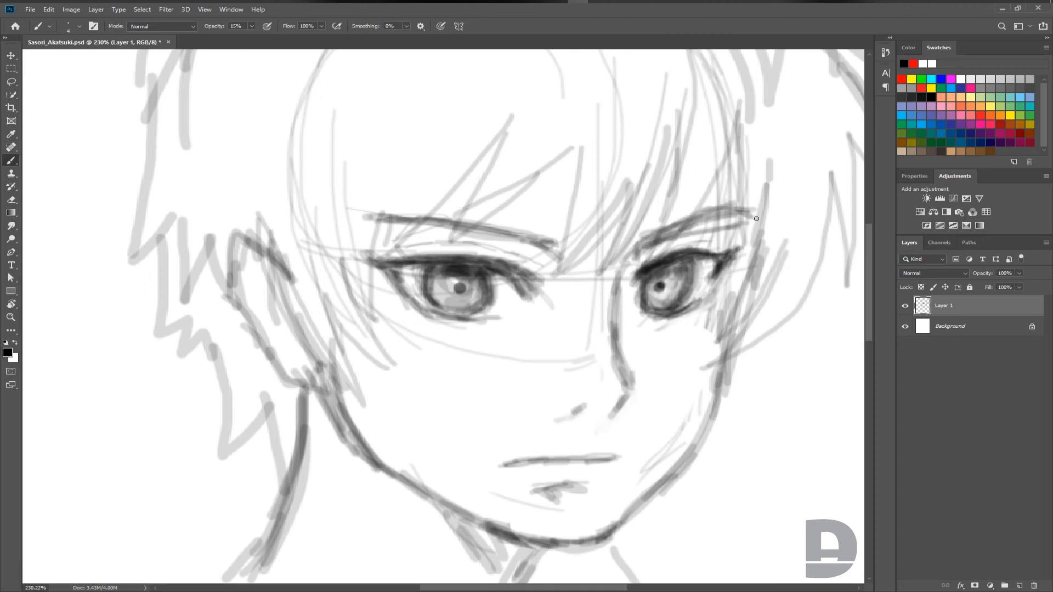
{"action": "left_click_drag", "start_coordinate": [482, 224], "coordinate": [552, 246]}
{"action": "left_click_drag", "start_coordinate": [505, 223], "coordinate": [528, 238]}
{"action": "key", "text": "bracketright"}
{"action": "key", "text": "bracketright"}
{"action": "mouse_move", "coordinate": [461, 212]}
{"action": "left_mouse_down"}
{"action": "mouse_move", "coordinate": [515, 229]}
{"action": "mouse_move", "coordinate": [363, 212]}
{"action": "mouse_move", "coordinate": [422, 206]}
{"action": "left_mouse_up"}
{"action": "left_click_drag", "start_coordinate": [386, 215], "coordinate": [352, 222]}
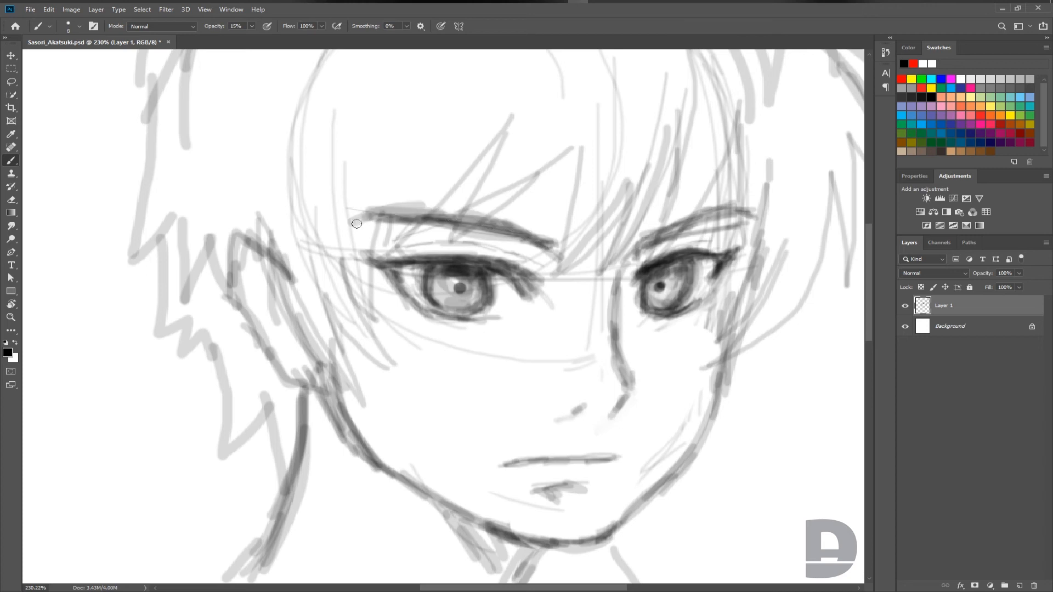
Step: Darken the left jaw line from below the ear down to the chin with a thinner brush
{"action": "key", "text": "bracketleft"}
{"action": "key", "text": "bracketleft"}
{"action": "key", "text": "bracketleft"}
{"action": "left_click_drag", "start_coordinate": [329, 412], "coordinate": [413, 484]}
{"action": "left_click_drag", "start_coordinate": [366, 431], "coordinate": [481, 540]}
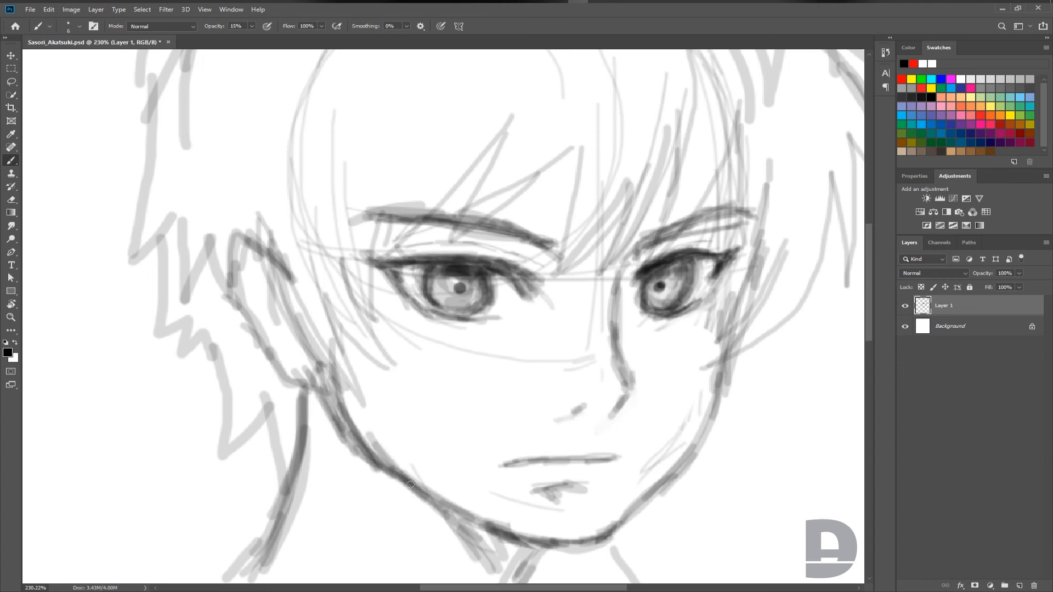
{"action": "left_click_drag", "start_coordinate": [394, 471], "coordinate": [534, 548]}
Step: Add a diagonal hair stroke to the lowest lock at the back of the head, beside the neck
{"action": "scroll", "coordinate": [593, 406], "scroll_direction": "down", "scroll_amount": 2}
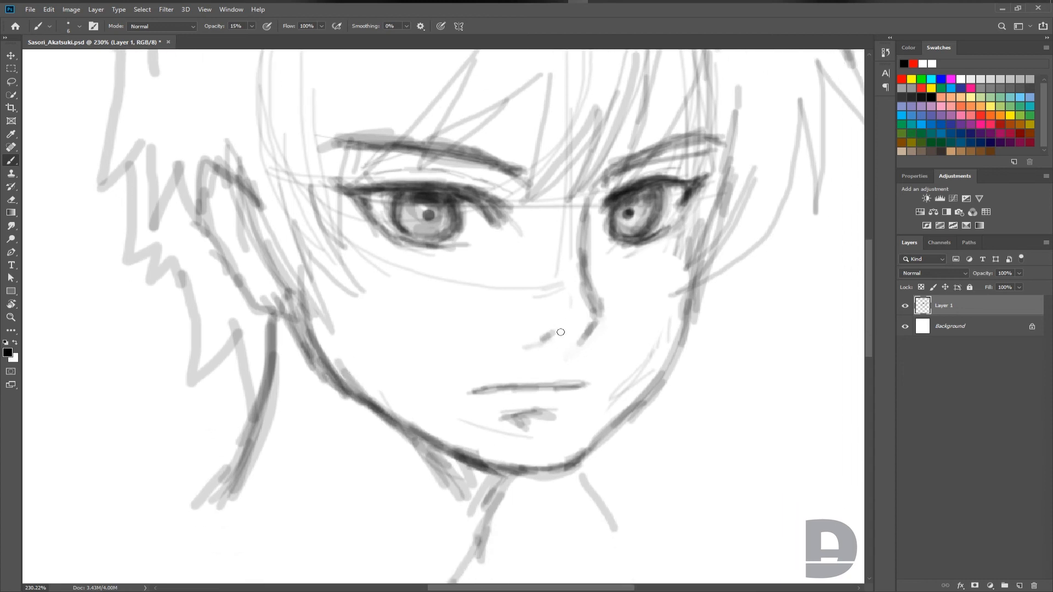
{"action": "scroll", "coordinate": [541, 259], "scroll_direction": "down", "scroll_amount": 1}
{"action": "mouse_move", "coordinate": [681, 222]}
{"action": "left_mouse_down"}
{"action": "mouse_move", "coordinate": [654, 263]}
{"action": "mouse_move", "coordinate": [687, 253]}
{"action": "left_mouse_up"}
{"action": "scroll", "coordinate": [329, 294], "scroll_direction": "down", "scroll_amount": 4}
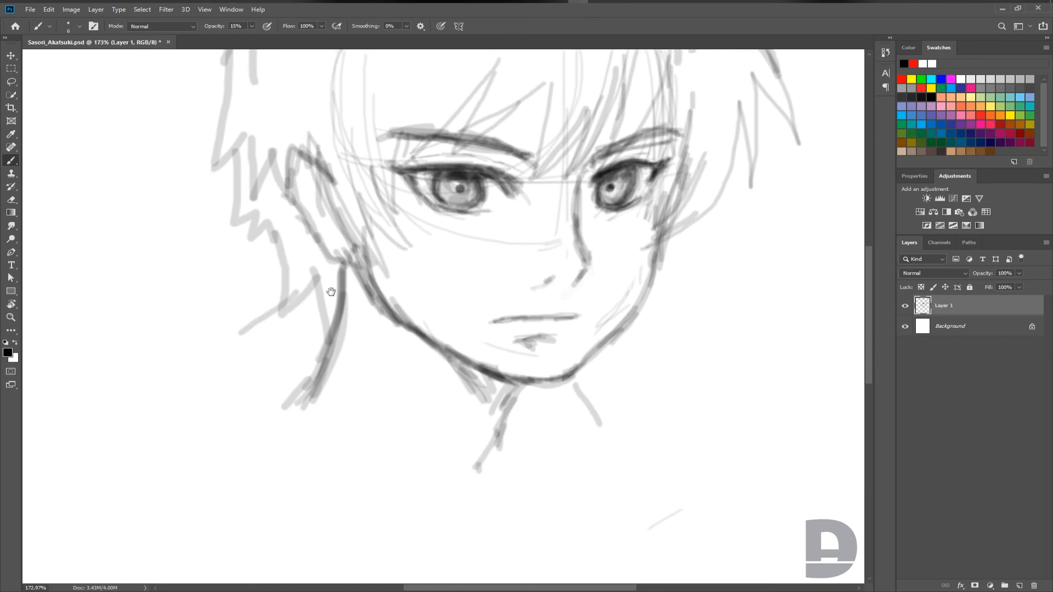
{"action": "scroll", "coordinate": [384, 307], "scroll_direction": "down", "scroll_amount": 2}
{"action": "scroll", "coordinate": [392, 312], "scroll_direction": "down", "scroll_amount": 3}
{"action": "left_click_drag", "start_coordinate": [448, 295], "coordinate": [424, 329]}
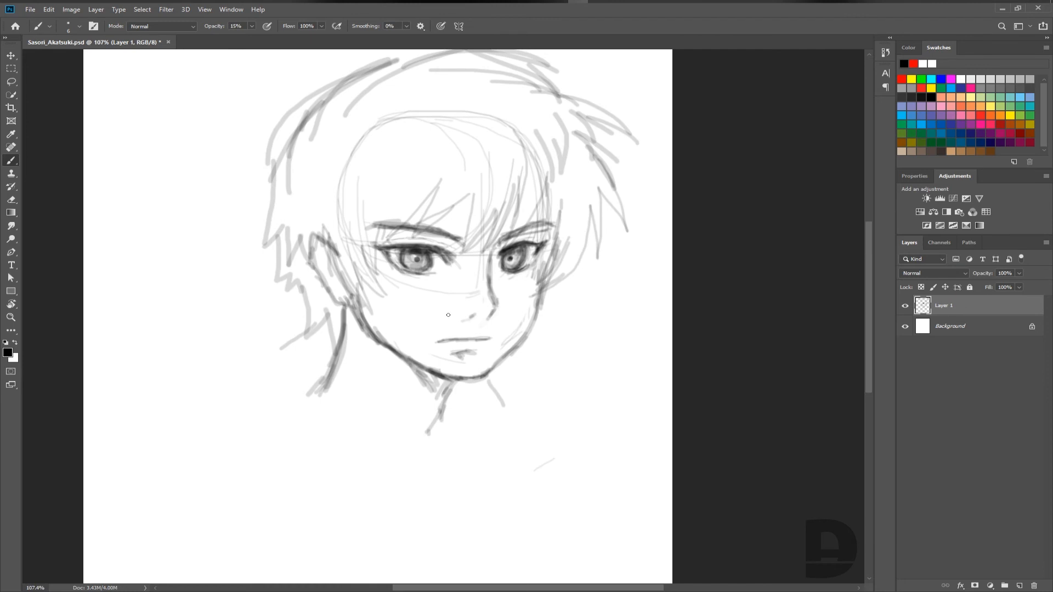
{"action": "scroll", "coordinate": [551, 311], "scroll_direction": "up", "scroll_amount": 2}
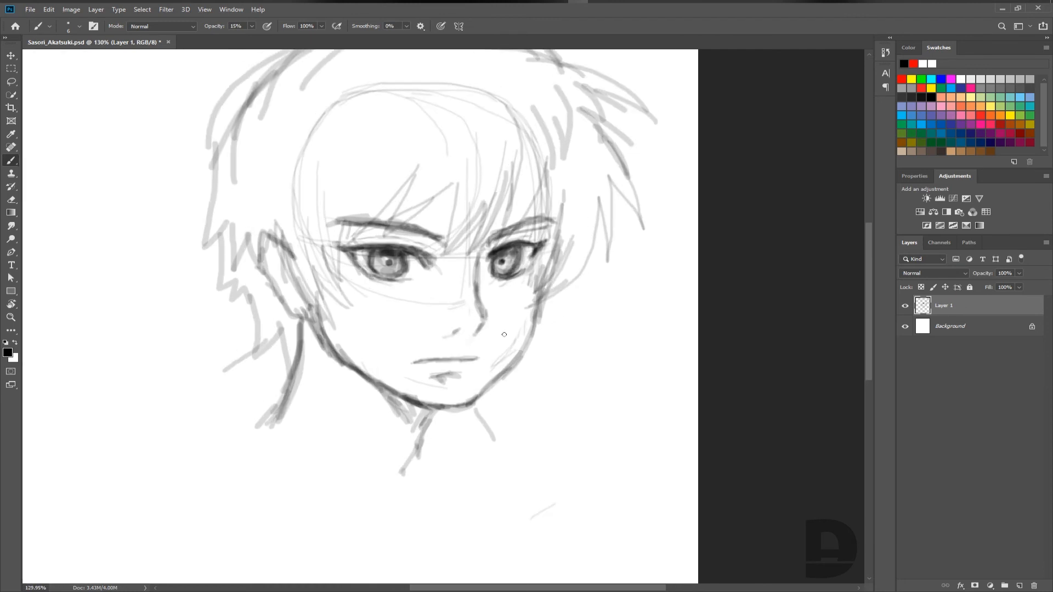
Step: Enlarge the brush and darken the sideburn hair strands between the ear and the left eye
{"action": "key", "text": "]"}
{"action": "key", "text": "]"}
{"action": "key", "text": "]"}
{"action": "left_click_drag", "start_coordinate": [283, 243], "coordinate": [320, 305]}
{"action": "left_click_drag", "start_coordinate": [291, 278], "coordinate": [330, 317]}
{"action": "mouse_move", "coordinate": [308, 277]}
{"action": "left_mouse_down"}
{"action": "mouse_move", "coordinate": [332, 322]}
{"action": "mouse_move", "coordinate": [347, 313]}
{"action": "left_mouse_up"}
{"action": "mouse_move", "coordinate": [323, 256]}
{"action": "left_mouse_down"}
{"action": "mouse_move", "coordinate": [350, 319]}
{"action": "mouse_move", "coordinate": [338, 225]}
{"action": "mouse_move", "coordinate": [345, 272]}
{"action": "left_mouse_up"}
Step: Draw a vertical hair strand across the left eye's outer corner and darken the underside of the nose
{"action": "key", "text": "["}
{"action": "mouse_move", "coordinate": [336, 201]}
{"action": "left_mouse_down"}
{"action": "mouse_move", "coordinate": [340, 265]}
{"action": "mouse_move", "coordinate": [348, 250]}
{"action": "mouse_move", "coordinate": [350, 268]}
{"action": "left_mouse_up"}
{"action": "mouse_move", "coordinate": [477, 322]}
{"action": "left_mouse_down"}
{"action": "mouse_move", "coordinate": [453, 331]}
{"action": "mouse_move", "coordinate": [462, 338]}
{"action": "left_mouse_up"}
{"action": "scroll", "coordinate": [471, 327], "scroll_direction": "down", "scroll_amount": 1}
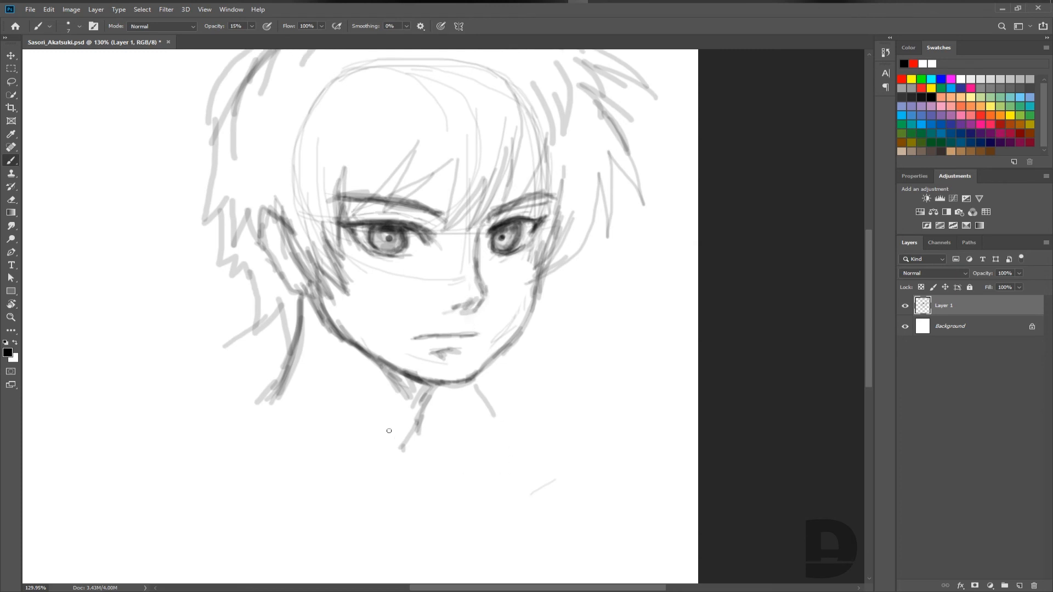
Step: Sketch the cloak collar's upper edge from behind the neck, under the chin, to a pointed front corner, with a short neck stroke
{"action": "left_click_drag", "start_coordinate": [351, 373], "coordinate": [368, 410]}
{"action": "mouse_move", "coordinate": [219, 323]}
{"action": "left_mouse_down"}
{"action": "mouse_move", "coordinate": [333, 392]}
{"action": "mouse_move", "coordinate": [322, 400]}
{"action": "mouse_move", "coordinate": [540, 439]}
{"action": "left_mouse_up"}
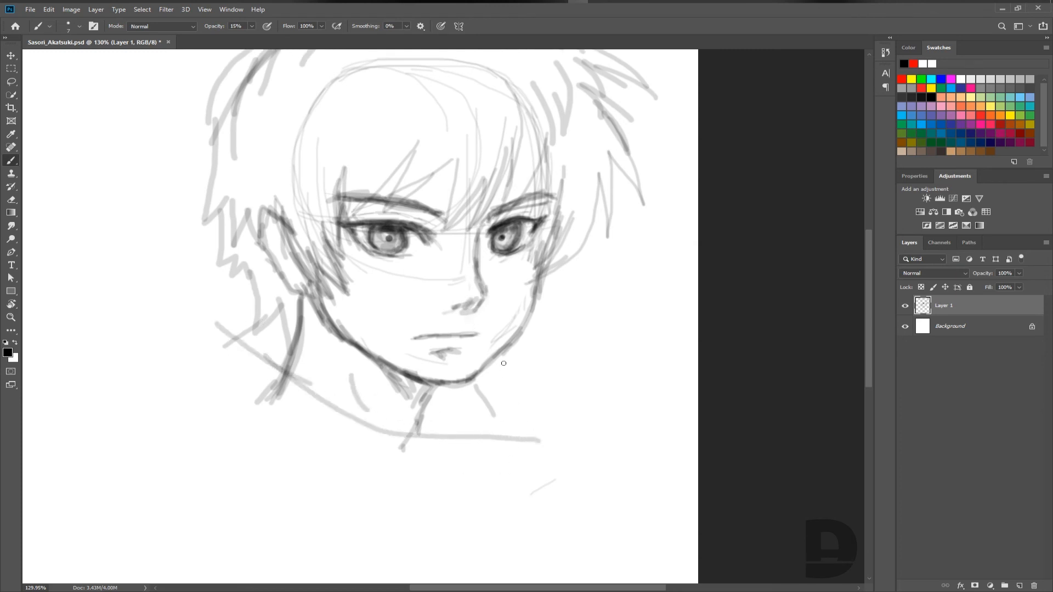
{"action": "mouse_move", "coordinate": [503, 363]}
{"action": "left_mouse_down"}
{"action": "mouse_move", "coordinate": [570, 445]}
{"action": "mouse_move", "coordinate": [477, 440]}
{"action": "mouse_move", "coordinate": [587, 454]}
{"action": "mouse_move", "coordinate": [492, 358]}
{"action": "mouse_move", "coordinate": [583, 455]}
{"action": "mouse_move", "coordinate": [471, 451]}
{"action": "left_mouse_up"}
{"action": "mouse_move", "coordinate": [560, 426]}
{"action": "left_mouse_down"}
{"action": "mouse_move", "coordinate": [572, 452]}
{"action": "mouse_move", "coordinate": [446, 450]}
{"action": "left_mouse_up"}
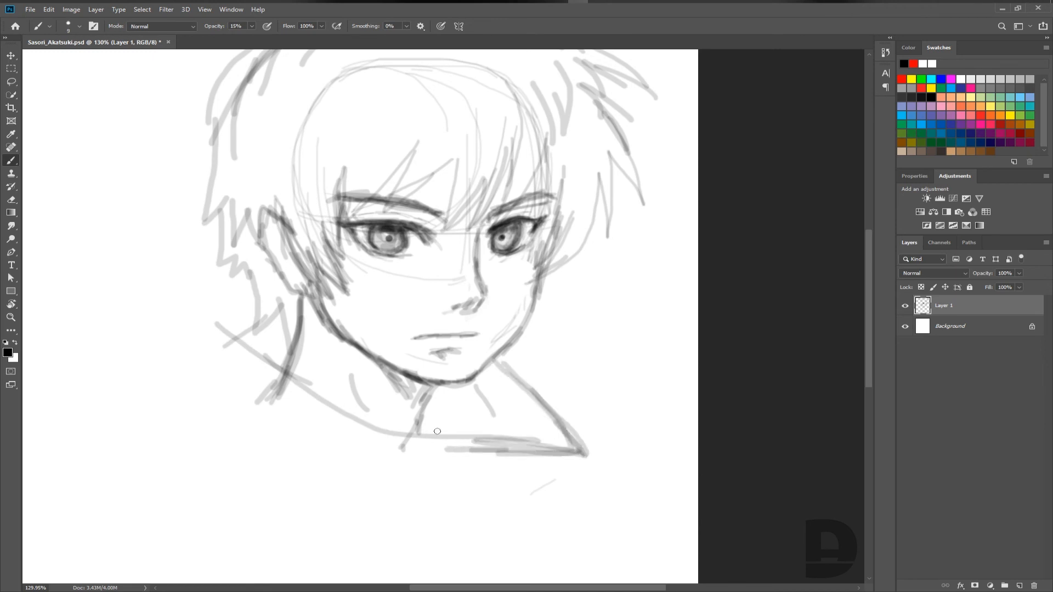
Step: Reinforce the collar rim with a parallel second line, close its back corner behind the neck, and start the folded edge below the front point
{"action": "left_click_drag", "start_coordinate": [428, 409], "coordinate": [458, 438]}
{"action": "mouse_move", "coordinate": [240, 299]}
{"action": "left_mouse_down"}
{"action": "mouse_move", "coordinate": [218, 303]}
{"action": "mouse_move", "coordinate": [237, 282]}
{"action": "mouse_move", "coordinate": [280, 351]}
{"action": "mouse_move", "coordinate": [214, 298]}
{"action": "mouse_move", "coordinate": [267, 282]}
{"action": "mouse_move", "coordinate": [291, 379]}
{"action": "left_mouse_up"}
{"action": "left_click_drag", "start_coordinate": [228, 336], "coordinate": [432, 475]}
{"action": "mouse_move", "coordinate": [362, 418]}
{"action": "left_mouse_down"}
{"action": "mouse_move", "coordinate": [411, 443]}
{"action": "mouse_move", "coordinate": [586, 453]}
{"action": "mouse_move", "coordinate": [513, 523]}
{"action": "left_mouse_up"}
{"action": "mouse_move", "coordinate": [562, 482]}
{"action": "left_mouse_down"}
{"action": "mouse_move", "coordinate": [510, 522]}
{"action": "mouse_move", "coordinate": [514, 512]}
{"action": "left_mouse_up"}
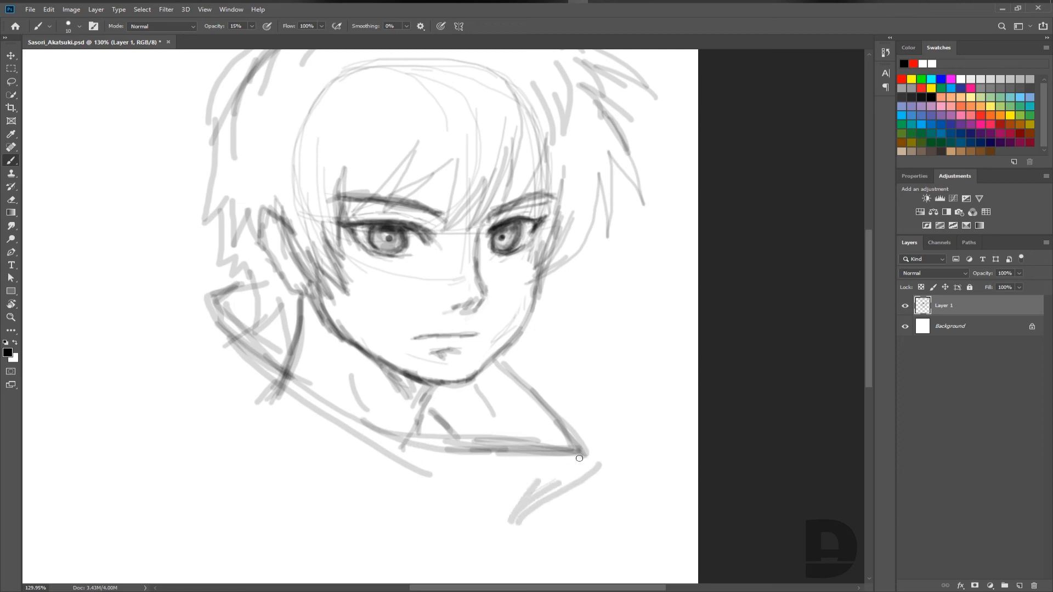
{"action": "mouse_move", "coordinate": [579, 457]}
{"action": "left_mouse_down"}
{"action": "mouse_move", "coordinate": [489, 519]}
{"action": "mouse_move", "coordinate": [473, 469]}
{"action": "left_mouse_up"}
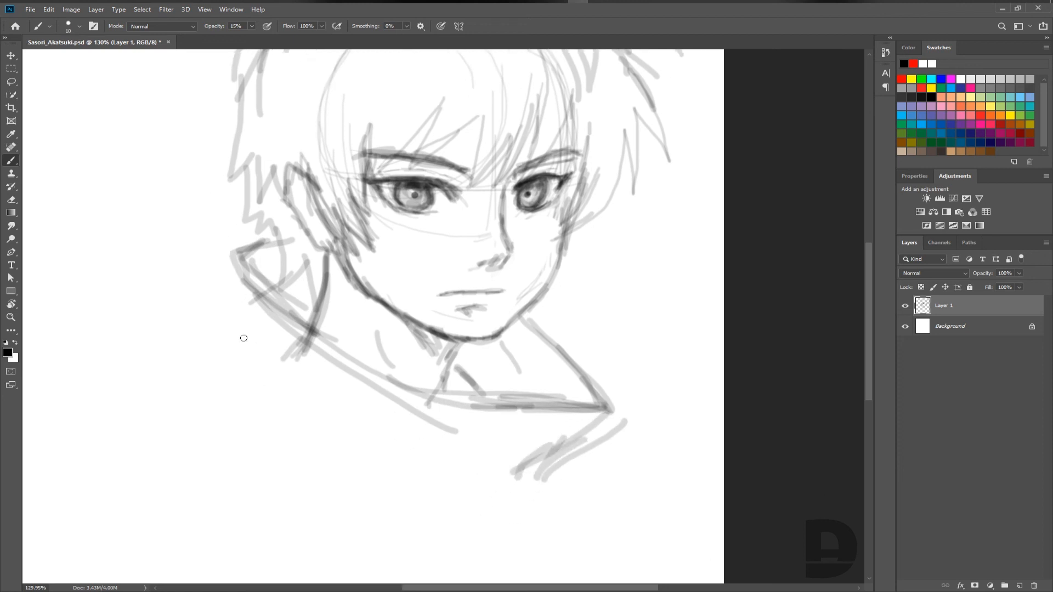
Step: Draw the collar's back edge sloping down toward the left shoulder and extend the folded front edge down toward the chest
{"action": "left_click_drag", "start_coordinate": [227, 253], "coordinate": [230, 340]}
{"action": "mouse_move", "coordinate": [224, 254]}
{"action": "left_mouse_down"}
{"action": "mouse_move", "coordinate": [231, 323]}
{"action": "mouse_move", "coordinate": [217, 320]}
{"action": "mouse_move", "coordinate": [178, 368]}
{"action": "left_mouse_up"}
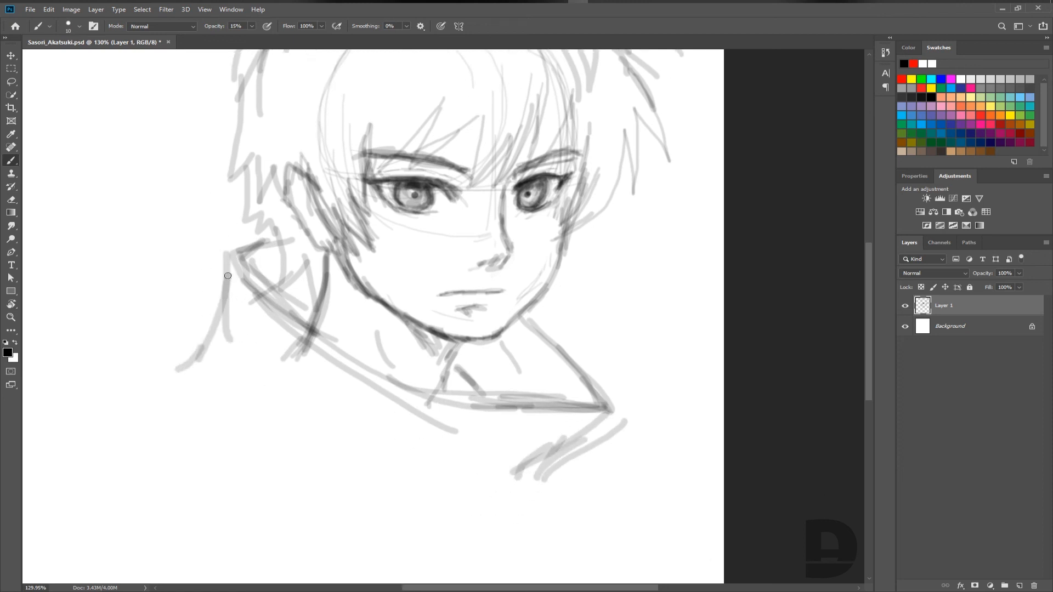
{"action": "mouse_move", "coordinate": [228, 276]}
{"action": "left_mouse_down"}
{"action": "mouse_move", "coordinate": [223, 349]}
{"action": "mouse_move", "coordinate": [230, 277]}
{"action": "mouse_move", "coordinate": [216, 353]}
{"action": "mouse_move", "coordinate": [188, 388]}
{"action": "left_mouse_up"}
{"action": "mouse_move", "coordinate": [549, 445]}
{"action": "left_mouse_down"}
{"action": "mouse_move", "coordinate": [501, 516]}
{"action": "mouse_move", "coordinate": [453, 526]}
{"action": "mouse_move", "coordinate": [480, 522]}
{"action": "left_mouse_up"}
{"action": "scroll", "coordinate": [388, 323], "scroll_direction": "down", "scroll_amount": 2}
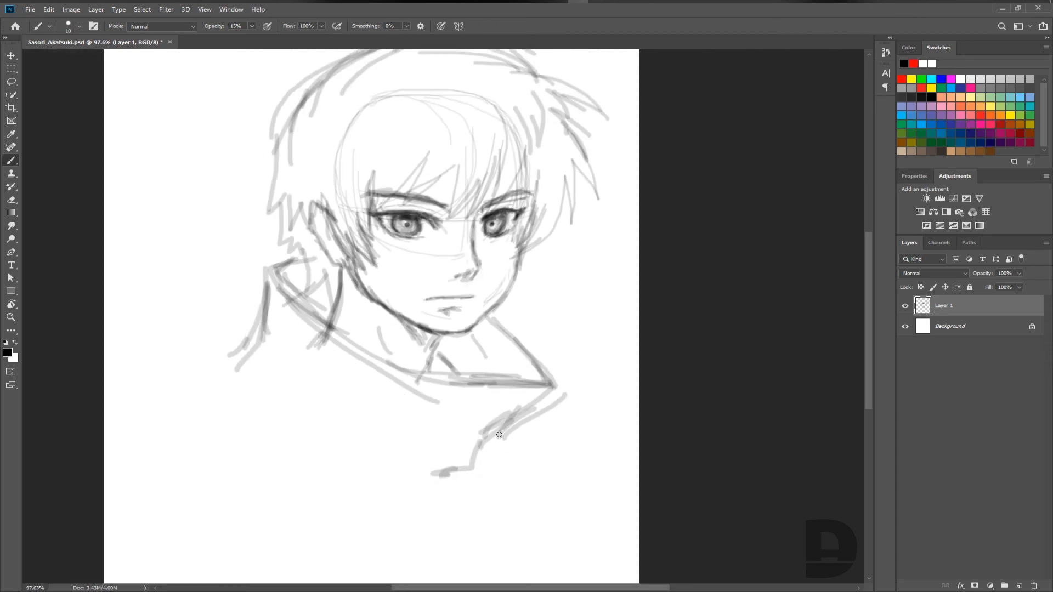
{"action": "mouse_move", "coordinate": [272, 267]}
{"action": "left_mouse_down"}
{"action": "mouse_move", "coordinate": [288, 347]}
{"action": "mouse_move", "coordinate": [267, 276]}
{"action": "mouse_move", "coordinate": [277, 340]}
{"action": "mouse_move", "coordinate": [242, 401]}
{"action": "left_mouse_up"}
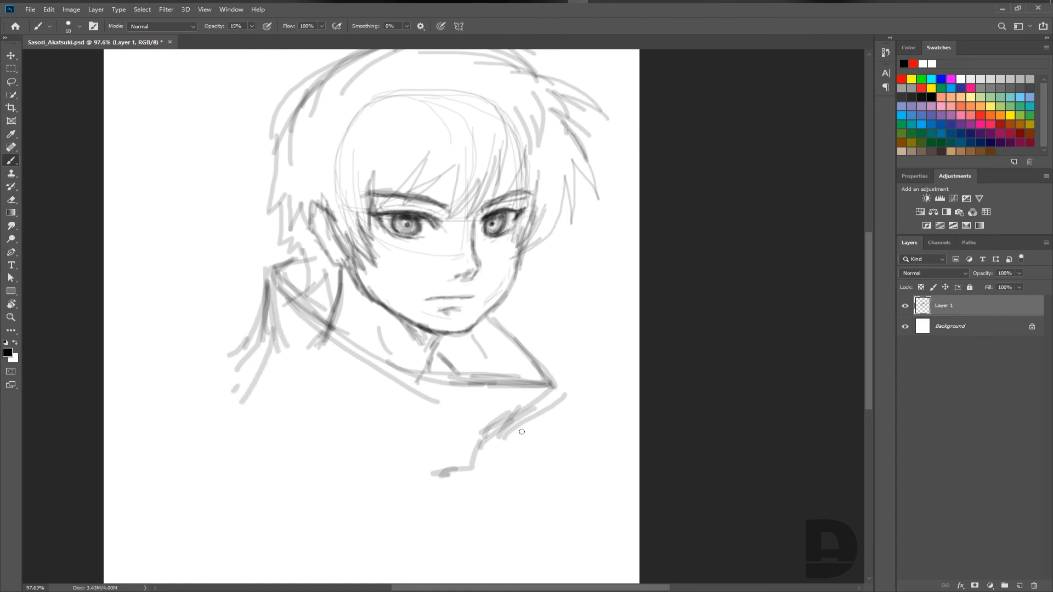
Step: Sketch the start of the right shoulder below the collar's front point and thicken the inner edge of the front fold
{"action": "mouse_move", "coordinate": [513, 437]}
{"action": "left_mouse_down"}
{"action": "mouse_move", "coordinate": [530, 450]}
{"action": "mouse_move", "coordinate": [527, 506]}
{"action": "left_mouse_up"}
{"action": "left_click_drag", "start_coordinate": [516, 458], "coordinate": [521, 494]}
{"action": "scroll", "coordinate": [521, 493], "scroll_direction": "down", "scroll_amount": 3}
{"action": "left_click_drag", "start_coordinate": [479, 350], "coordinate": [461, 391]}
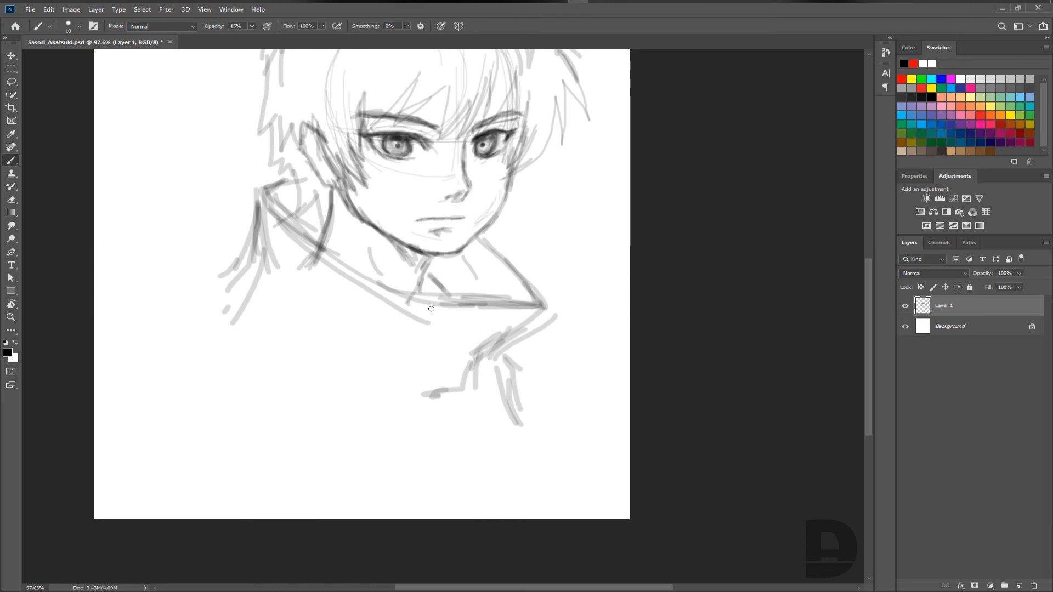
Step: Draw the collar's front opening from the rim down to the chest and add a curved base seam on its left side
{"action": "mouse_move", "coordinate": [422, 304]}
{"action": "left_mouse_down"}
{"action": "mouse_move", "coordinate": [415, 332]}
{"action": "mouse_move", "coordinate": [432, 308]}
{"action": "mouse_move", "coordinate": [413, 355]}
{"action": "left_mouse_up"}
{"action": "left_click_drag", "start_coordinate": [419, 316], "coordinate": [398, 374]}
{"action": "mouse_move", "coordinate": [421, 336]}
{"action": "left_mouse_down"}
{"action": "mouse_move", "coordinate": [396, 391]}
{"action": "mouse_move", "coordinate": [400, 405]}
{"action": "left_mouse_up"}
{"action": "mouse_move", "coordinate": [307, 357]}
{"action": "left_mouse_down"}
{"action": "mouse_move", "coordinate": [395, 404]}
{"action": "mouse_move", "coordinate": [384, 401]}
{"action": "left_mouse_up"}
Step: Build up the left shoulder slope from the base of the collar out to the shoulder corner with overlapping strokes
{"action": "left_click_drag", "start_coordinate": [236, 269], "coordinate": [166, 322]}
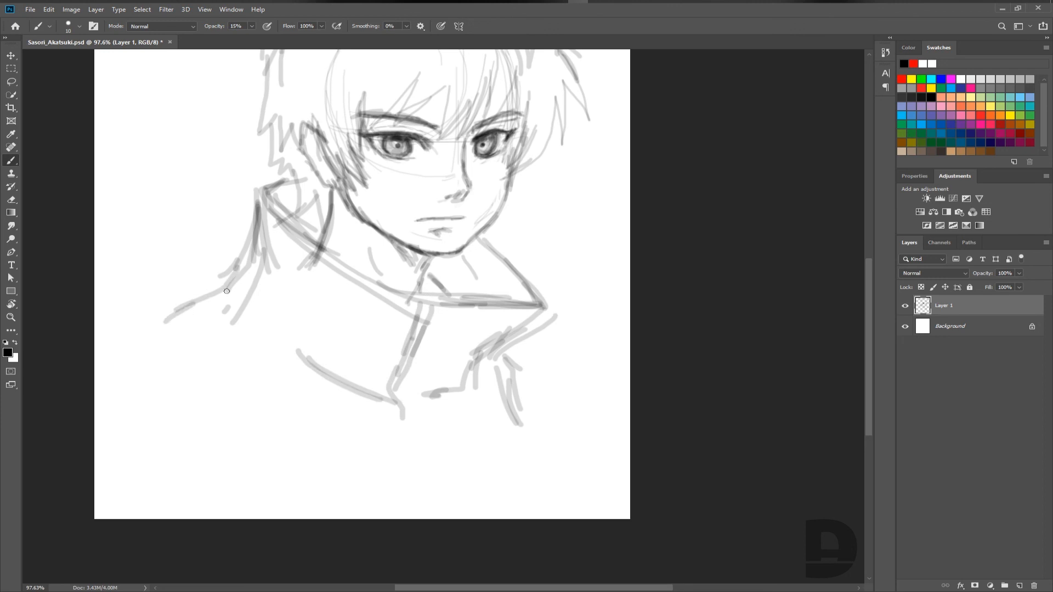
{"action": "left_click_drag", "start_coordinate": [227, 290], "coordinate": [189, 405]}
{"action": "left_click_drag", "start_coordinate": [192, 307], "coordinate": [163, 376]}
{"action": "left_click_drag", "start_coordinate": [251, 258], "coordinate": [213, 308]}
{"action": "mouse_move", "coordinate": [244, 277]}
{"action": "left_mouse_down"}
{"action": "mouse_move", "coordinate": [268, 320]}
{"action": "mouse_move", "coordinate": [162, 335]}
{"action": "left_mouse_up"}
{"action": "left_click_drag", "start_coordinate": [219, 295], "coordinate": [155, 346]}
Step: Sketch the left sleeve with long strokes running from the shoulder corner down toward the canvas edge
{"action": "left_click_drag", "start_coordinate": [157, 345], "coordinate": [200, 453]}
{"action": "left_click_drag", "start_coordinate": [208, 320], "coordinate": [163, 381]}
{"action": "mouse_move", "coordinate": [203, 298]}
{"action": "left_mouse_down"}
{"action": "mouse_move", "coordinate": [185, 320]}
{"action": "mouse_move", "coordinate": [204, 456]}
{"action": "left_mouse_up"}
{"action": "left_click_drag", "start_coordinate": [195, 391], "coordinate": [229, 486]}
{"action": "left_click_drag", "start_coordinate": [199, 428], "coordinate": [199, 487]}
{"action": "left_click_drag", "start_coordinate": [181, 426], "coordinate": [180, 498]}
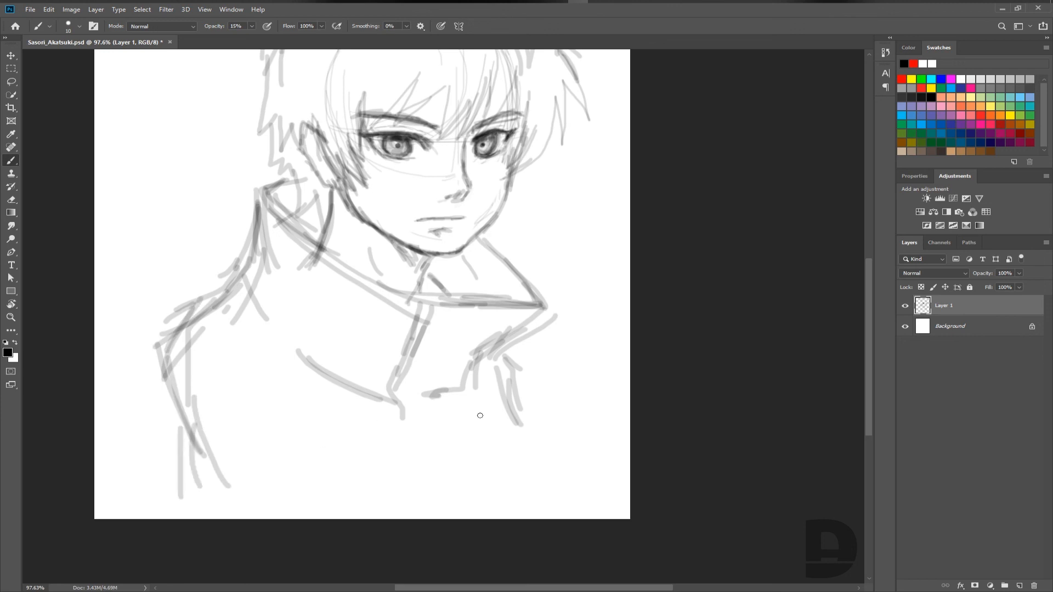
Step: Extend the right side of the cloak down toward the canvas edge and reinforce the left shoulder and sleeve contour
{"action": "left_click_drag", "start_coordinate": [521, 363], "coordinate": [543, 436]}
{"action": "left_click_drag", "start_coordinate": [522, 409], "coordinate": [550, 478]}
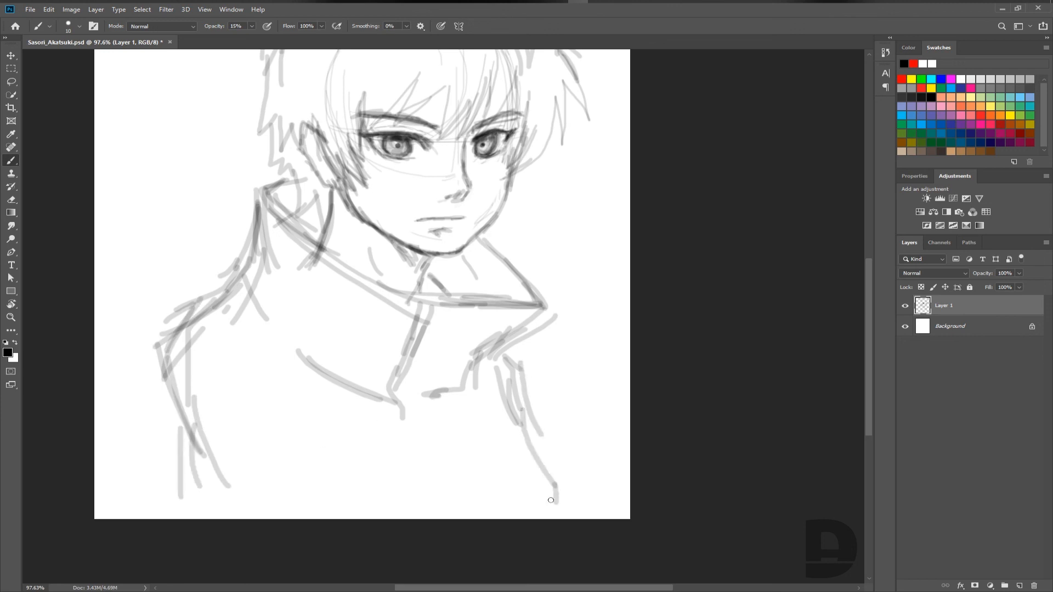
{"action": "left_click_drag", "start_coordinate": [305, 255], "coordinate": [214, 314]}
{"action": "left_click_drag", "start_coordinate": [272, 275], "coordinate": [187, 324]}
{"action": "mouse_move", "coordinate": [193, 317]}
{"action": "left_mouse_down"}
{"action": "mouse_move", "coordinate": [159, 367]}
{"action": "mouse_move", "coordinate": [152, 455]}
{"action": "left_mouse_up"}
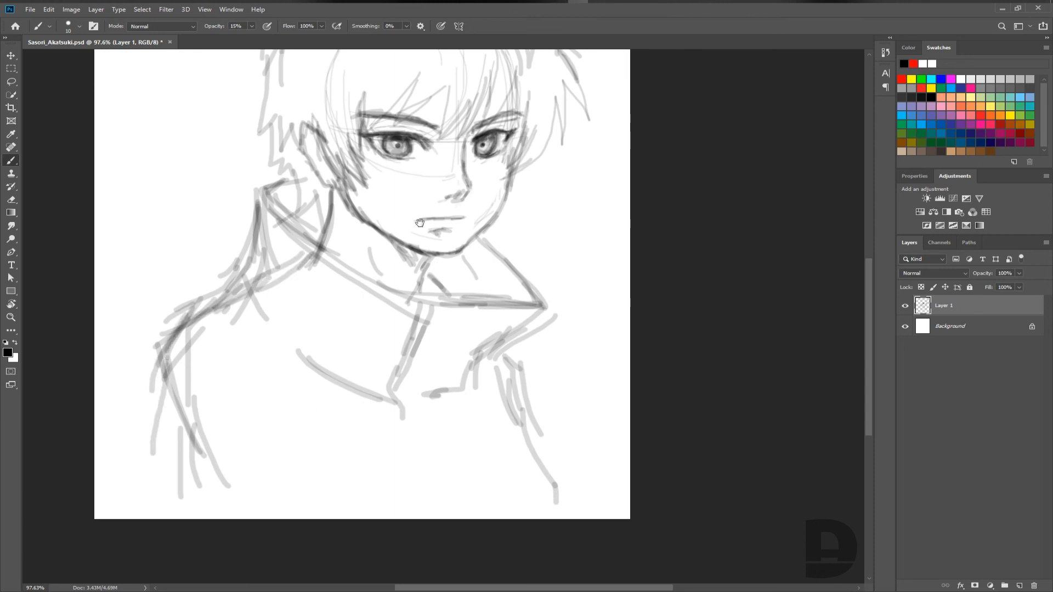
Step: Darken the eyelid crease above the left eye with a small brush and add lines between the crease and the brow
{"action": "scroll", "coordinate": [419, 222], "scroll_direction": "up", "scroll_amount": 3}
{"action": "scroll", "coordinate": [421, 238], "scroll_direction": "up", "scroll_amount": 5}
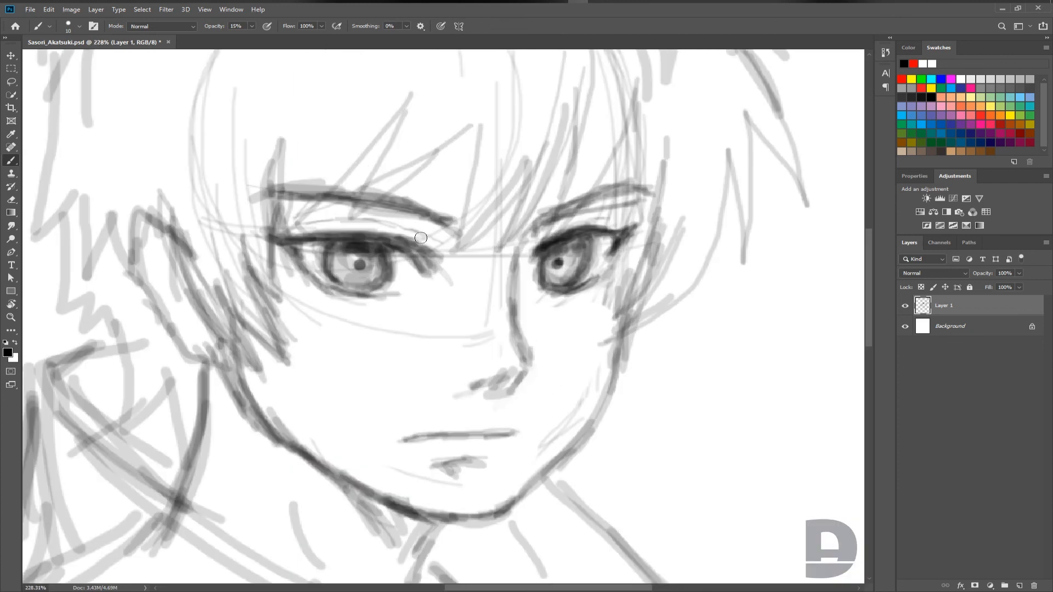
{"action": "key", "text": "bracketleft"}
{"action": "mouse_move", "coordinate": [302, 224]}
{"action": "left_mouse_down"}
{"action": "mouse_move", "coordinate": [364, 221]}
{"action": "mouse_move", "coordinate": [446, 252]}
{"action": "left_mouse_up"}
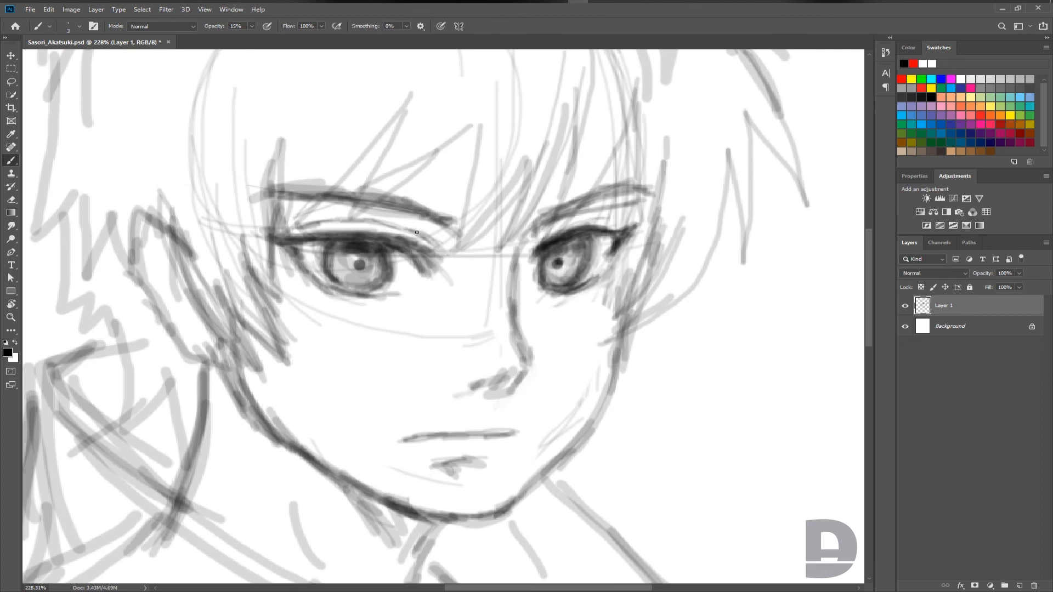
{"action": "key", "text": "bracketright"}
{"action": "key", "text": "bracketright"}
{"action": "left_click_drag", "start_coordinate": [296, 215], "coordinate": [351, 204]}
{"action": "left_click_drag", "start_coordinate": [421, 219], "coordinate": [448, 242]}
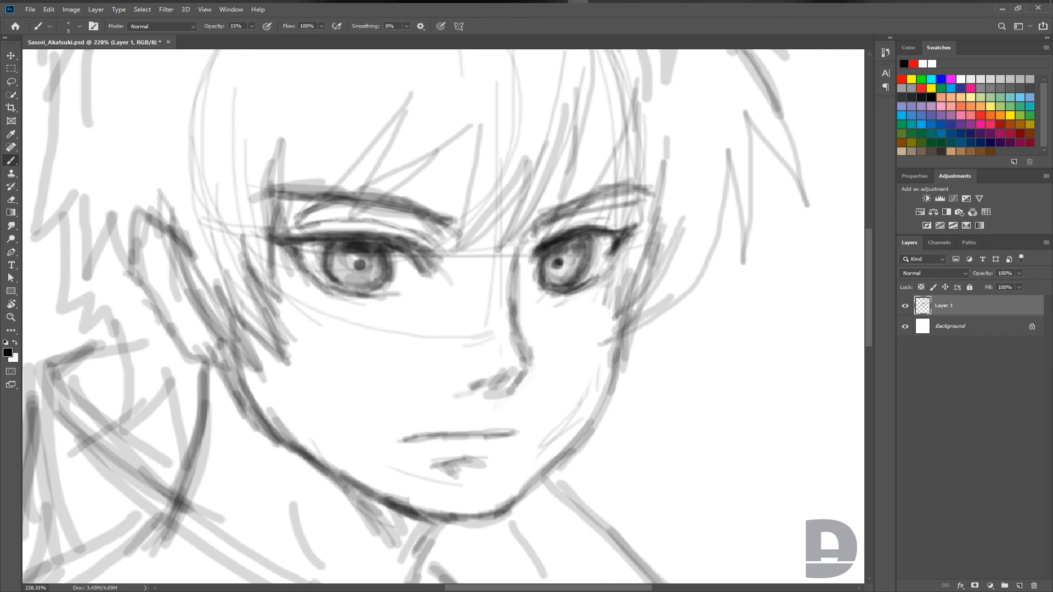
Step: Add eyelid crease strokes between the right eye and its brow with a thinner brush
{"action": "key", "text": "bracketleft"}
{"action": "key", "text": "bracketleft"}
{"action": "left_click_drag", "start_coordinate": [544, 232], "coordinate": [596, 214]}
{"action": "left_click_drag", "start_coordinate": [583, 221], "coordinate": [612, 218]}
Step: Darken the jagged hair locks at the back of the head, from behind the ear down over the neck
{"action": "key", "text": "bracketleft"}
{"action": "mouse_move", "coordinate": [77, 242]}
{"action": "left_mouse_down"}
{"action": "mouse_move", "coordinate": [78, 310]}
{"action": "mouse_move", "coordinate": [97, 294]}
{"action": "mouse_move", "coordinate": [97, 339]}
{"action": "mouse_move", "coordinate": [116, 317]}
{"action": "left_mouse_up"}
{"action": "mouse_move", "coordinate": [129, 313]}
{"action": "left_mouse_down"}
{"action": "mouse_move", "coordinate": [133, 415]}
{"action": "mouse_move", "coordinate": [156, 389]}
{"action": "mouse_move", "coordinate": [139, 415]}
{"action": "left_mouse_up"}
{"action": "key", "text": "bracketright"}
{"action": "key", "text": "bracketright"}
{"action": "mouse_move", "coordinate": [139, 415]}
{"action": "left_mouse_down"}
{"action": "mouse_move", "coordinate": [166, 379]}
{"action": "mouse_move", "coordinate": [152, 440]}
{"action": "left_mouse_up"}
{"action": "mouse_move", "coordinate": [151, 440]}
{"action": "left_mouse_down"}
{"action": "mouse_move", "coordinate": [173, 414]}
{"action": "mouse_move", "coordinate": [151, 438]}
{"action": "left_mouse_up"}
{"action": "mouse_move", "coordinate": [152, 438]}
{"action": "left_mouse_down"}
{"action": "mouse_move", "coordinate": [175, 414]}
{"action": "mouse_move", "coordinate": [185, 479]}
{"action": "left_mouse_up"}
{"action": "left_click_drag", "start_coordinate": [184, 478], "coordinate": [176, 413]}
{"action": "mouse_move", "coordinate": [175, 413]}
{"action": "left_mouse_down"}
{"action": "mouse_move", "coordinate": [151, 437]}
{"action": "mouse_move", "coordinate": [164, 382]}
{"action": "mouse_move", "coordinate": [130, 356]}
{"action": "mouse_move", "coordinate": [129, 330]}
{"action": "mouse_move", "coordinate": [88, 314]}
{"action": "mouse_move", "coordinate": [99, 287]}
{"action": "mouse_move", "coordinate": [74, 305]}
{"action": "mouse_move", "coordinate": [63, 226]}
{"action": "mouse_move", "coordinate": [62, 308]}
{"action": "mouse_move", "coordinate": [107, 250]}
{"action": "mouse_move", "coordinate": [136, 318]}
{"action": "mouse_move", "coordinate": [192, 370]}
{"action": "left_mouse_up"}
Step: Enlarge the brush to 15 px and lightly shade the hair area between the ear and the back locks
{"action": "key", "text": "bracketleft"}
{"action": "key", "text": "bracketright"}
{"action": "key", "text": "bracketright"}
{"action": "key", "text": "bracketright"}
{"action": "key", "text": "bracketright"}
{"action": "key", "text": "bracketright"}
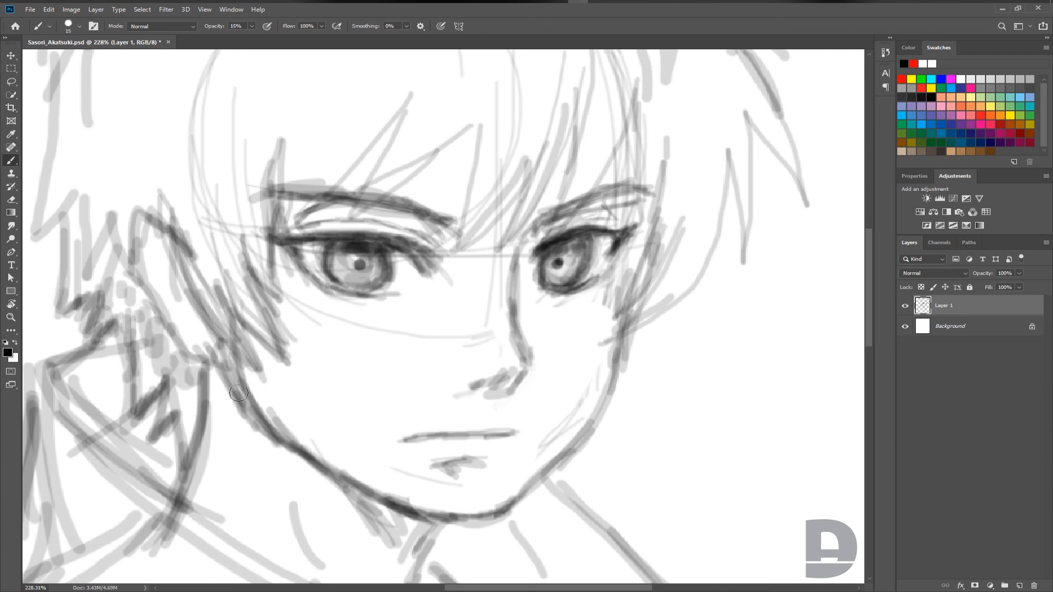
Step: Darken the ear's upper contour and inner fold with a smaller brush, adding a hair strand over its top
{"action": "scroll", "coordinate": [239, 393], "scroll_direction": "down", "scroll_amount": 2}
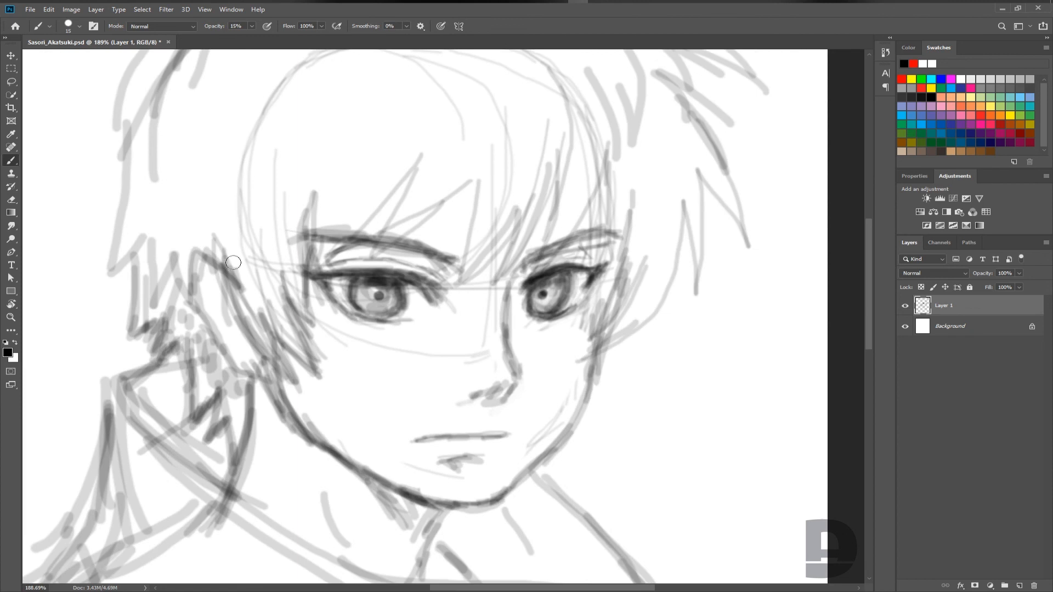
{"action": "key", "text": "bracketleft"}
{"action": "key", "text": "bracketleft"}
{"action": "key", "text": "bracketleft"}
{"action": "key", "text": "bracketleft"}
{"action": "left_click_drag", "start_coordinate": [225, 244], "coordinate": [231, 321]}
{"action": "left_click_drag", "start_coordinate": [192, 230], "coordinate": [219, 312]}
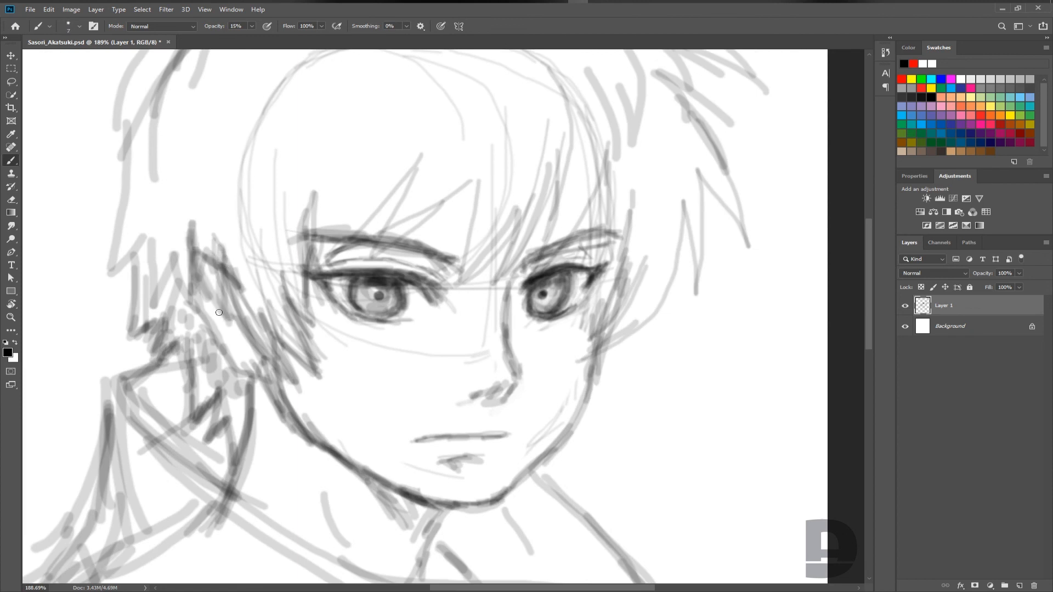
{"action": "left_click_drag", "start_coordinate": [225, 258], "coordinate": [221, 317]}
{"action": "left_click_drag", "start_coordinate": [198, 221], "coordinate": [210, 296]}
{"action": "left_click_drag", "start_coordinate": [194, 246], "coordinate": [206, 289]}
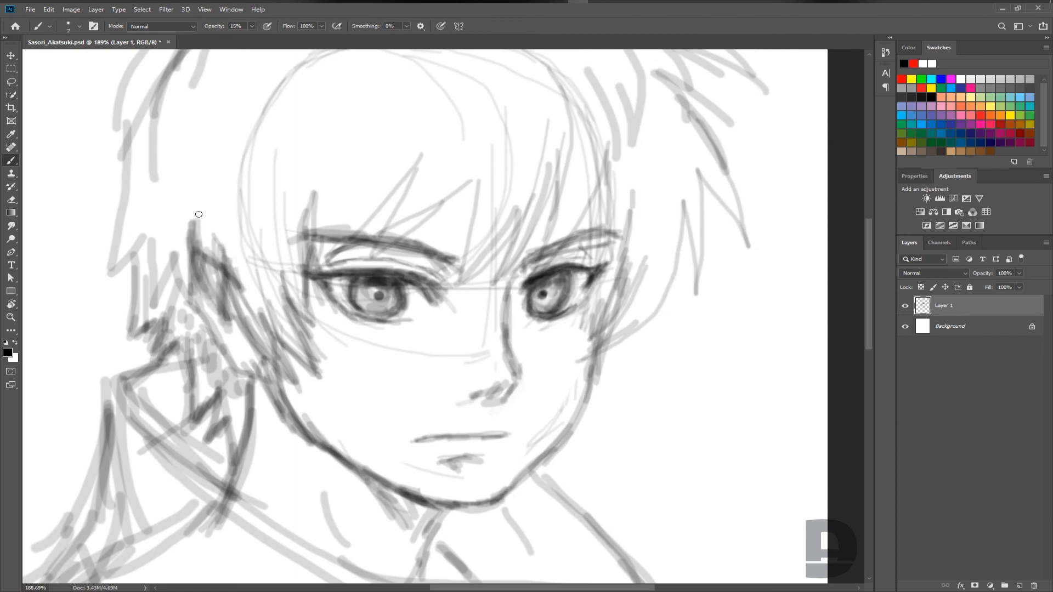
{"action": "mouse_move", "coordinate": [199, 214]}
{"action": "left_mouse_down"}
{"action": "mouse_move", "coordinate": [212, 294]}
{"action": "mouse_move", "coordinate": [235, 335]}
{"action": "left_mouse_up"}
{"action": "key", "text": "bracketleft"}
{"action": "left_click_drag", "start_coordinate": [226, 290], "coordinate": [247, 334]}
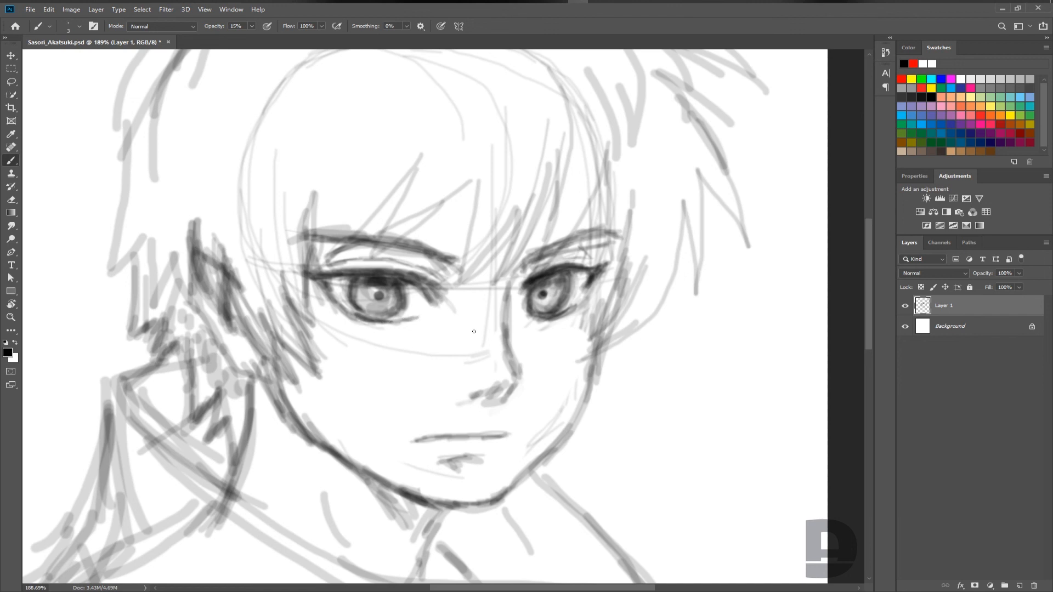
Step: Soften the lines below the right eye's outer corner with the Eraser at 26% opacity, reducing its size for detail
{"action": "key", "text": "e"}
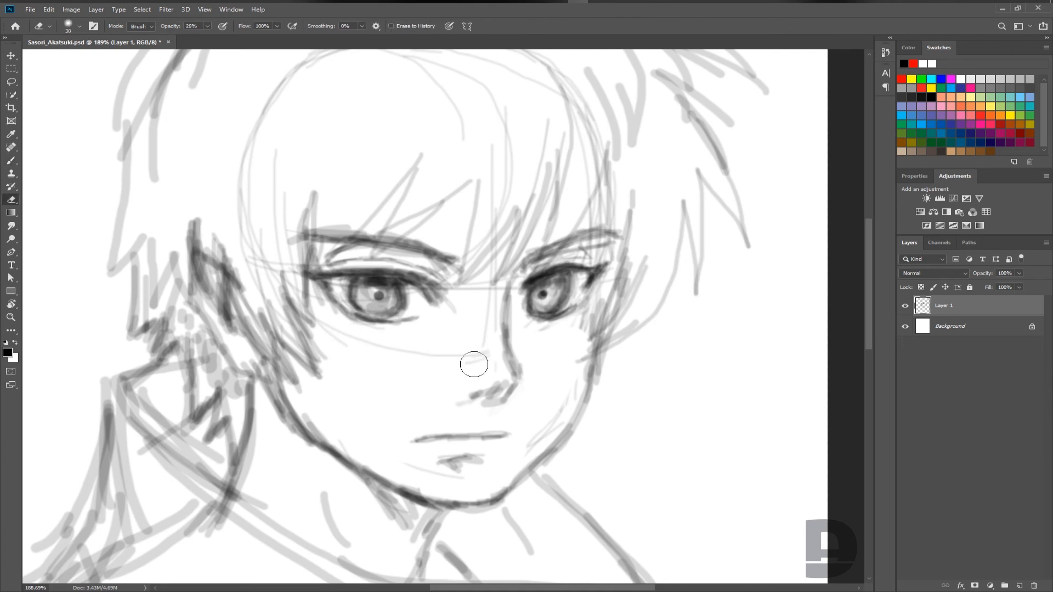
{"action": "mouse_move", "coordinate": [578, 307]}
{"action": "left_mouse_down"}
{"action": "mouse_move", "coordinate": [570, 322]}
{"action": "mouse_move", "coordinate": [595, 283]}
{"action": "left_mouse_up"}
{"action": "key", "text": "bracketleft"}
{"action": "key", "text": "bracketleft"}
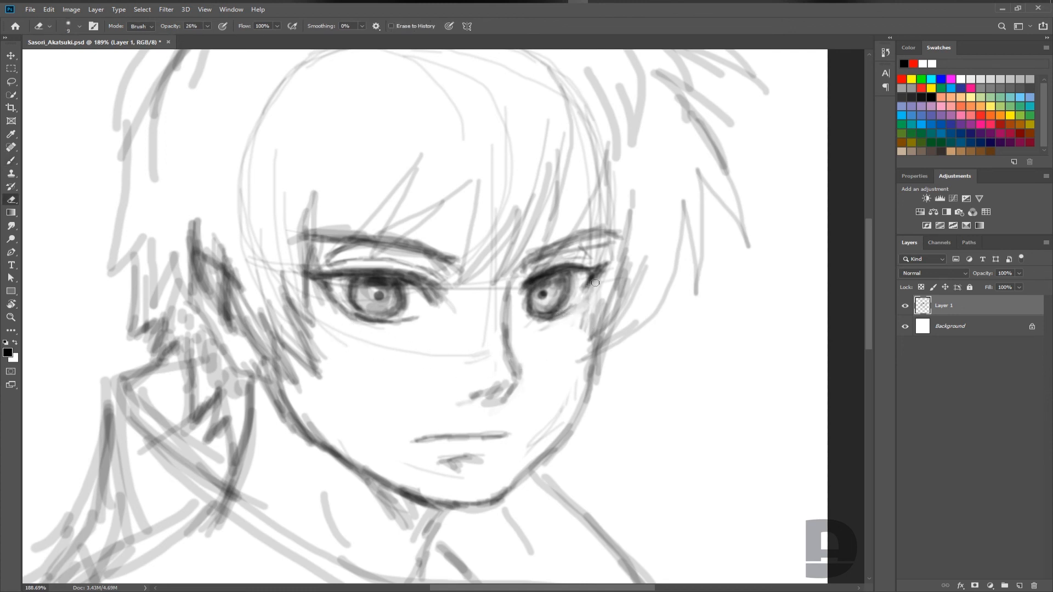
{"action": "key", "text": "bracketright"}
Step: Use a thin Brush to darken the hair strands beside the right eye and the pointed locks on the right side of the head
{"action": "key", "text": "b"}
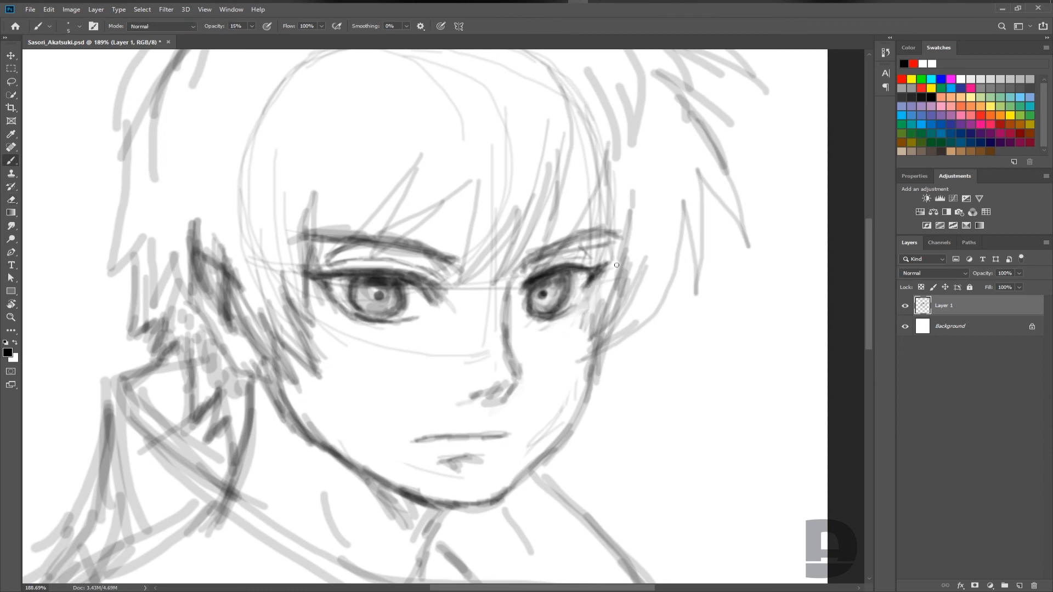
{"action": "left_click_drag", "start_coordinate": [616, 265], "coordinate": [605, 296]}
{"action": "mouse_move", "coordinate": [587, 343]}
{"action": "left_mouse_down"}
{"action": "mouse_move", "coordinate": [617, 315]}
{"action": "mouse_move", "coordinate": [603, 351]}
{"action": "mouse_move", "coordinate": [647, 301]}
{"action": "mouse_move", "coordinate": [655, 306]}
{"action": "mouse_move", "coordinate": [672, 232]}
{"action": "left_mouse_up"}
{"action": "left_click_drag", "start_coordinate": [670, 287], "coordinate": [678, 208]}
{"action": "left_click_drag", "start_coordinate": [674, 170], "coordinate": [695, 283]}
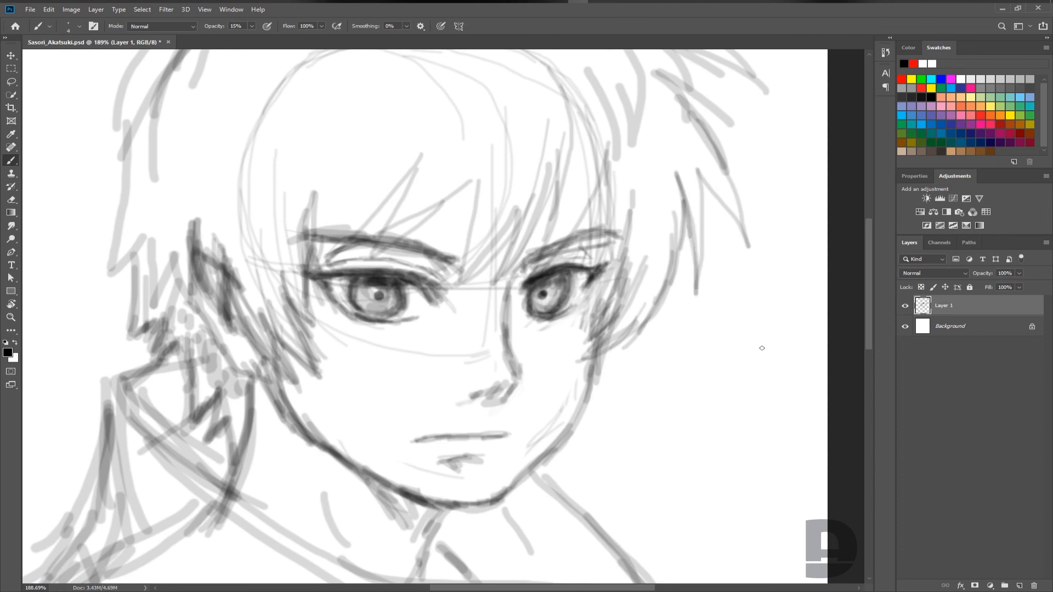